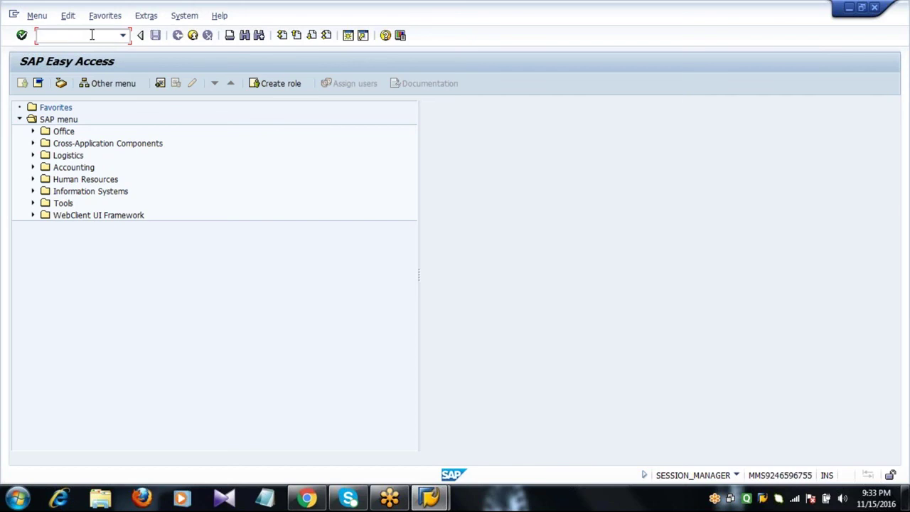
- Via SPRO, run Create Purchasing Groups under Materials Management > Purchasing in the Reference IMG
text(SPRO)
key(Return)
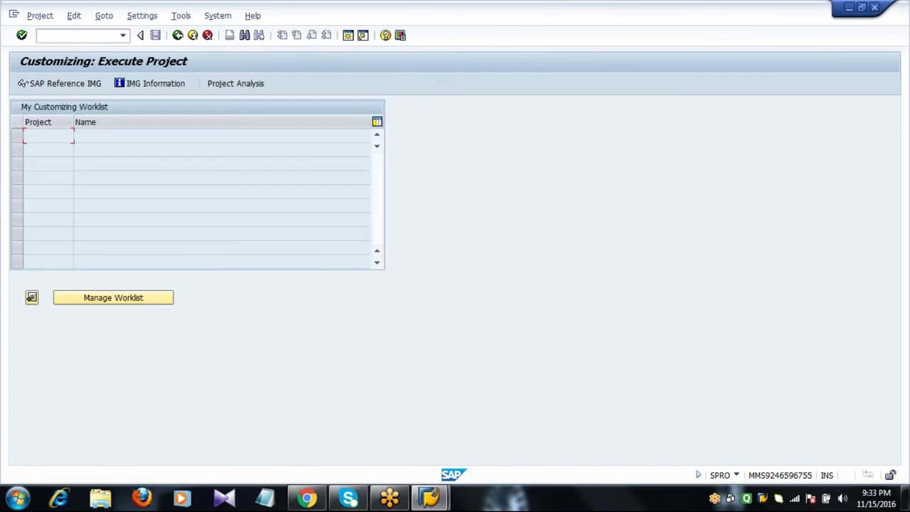
click(64, 84)
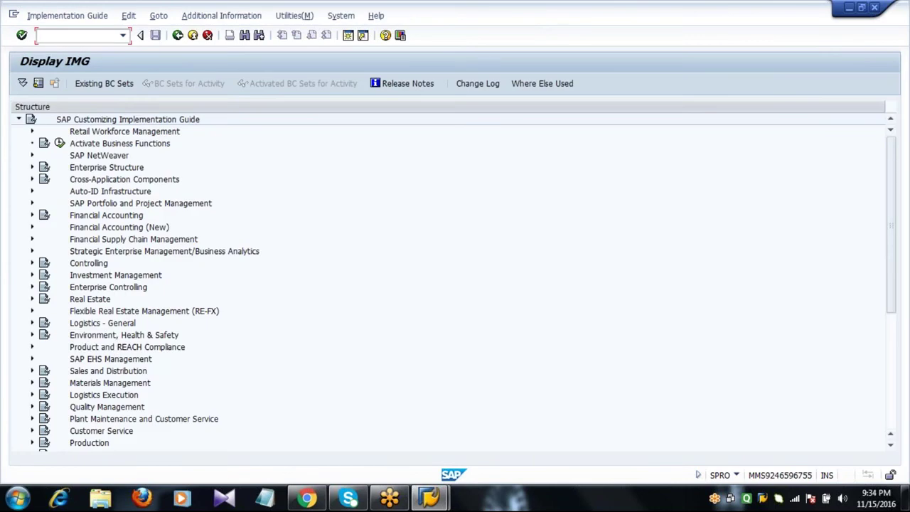
click(32, 384)
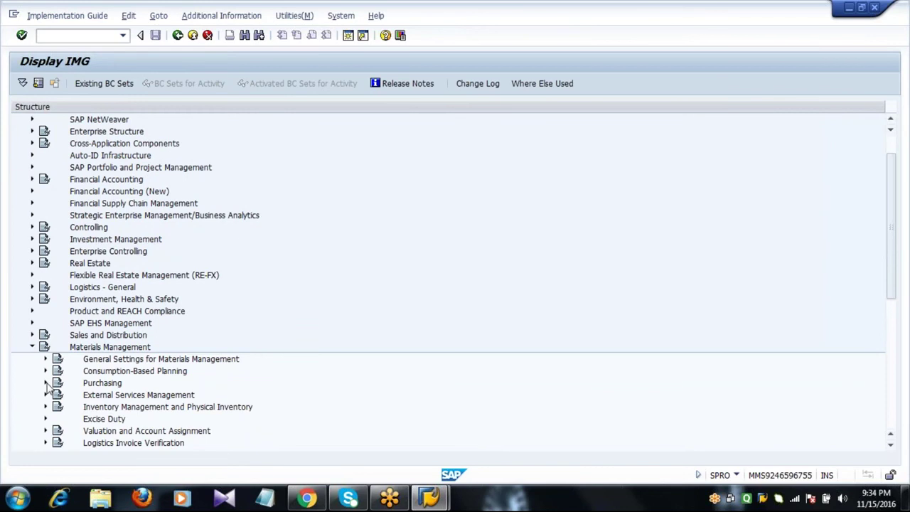
click(45, 384)
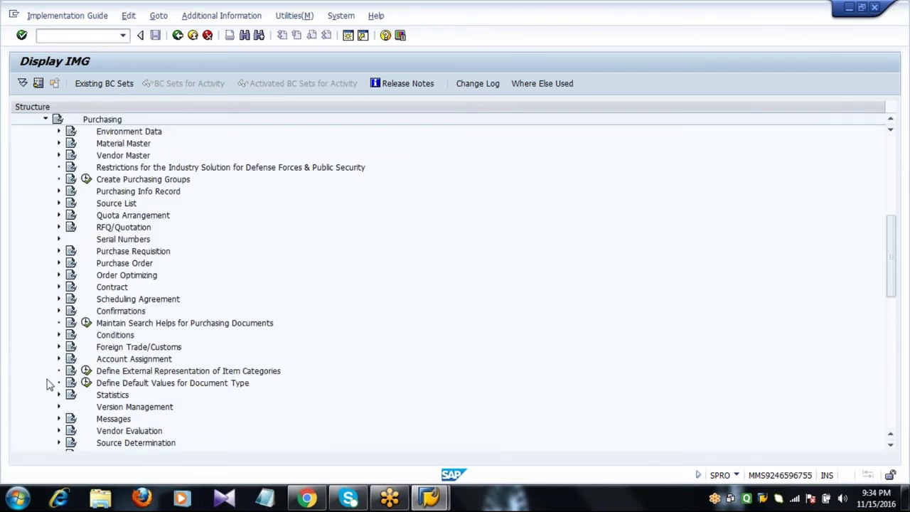
click(109, 182)
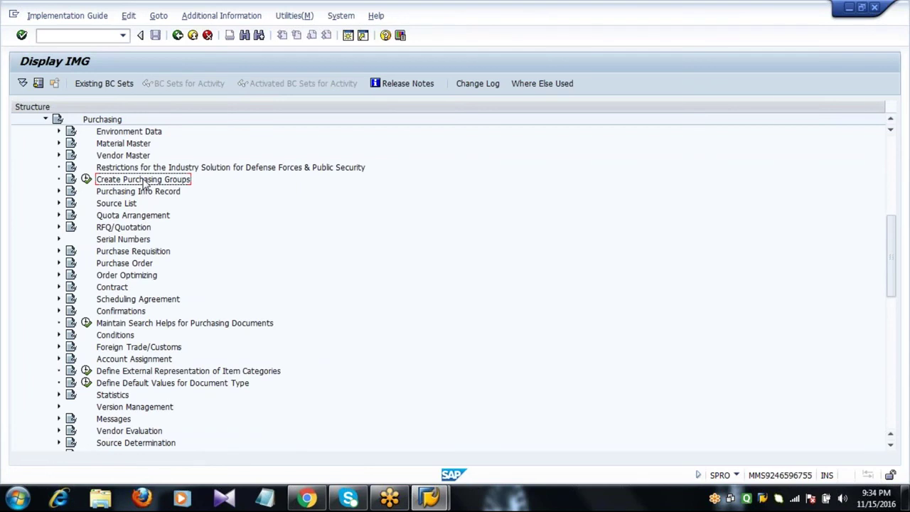
click(85, 180)
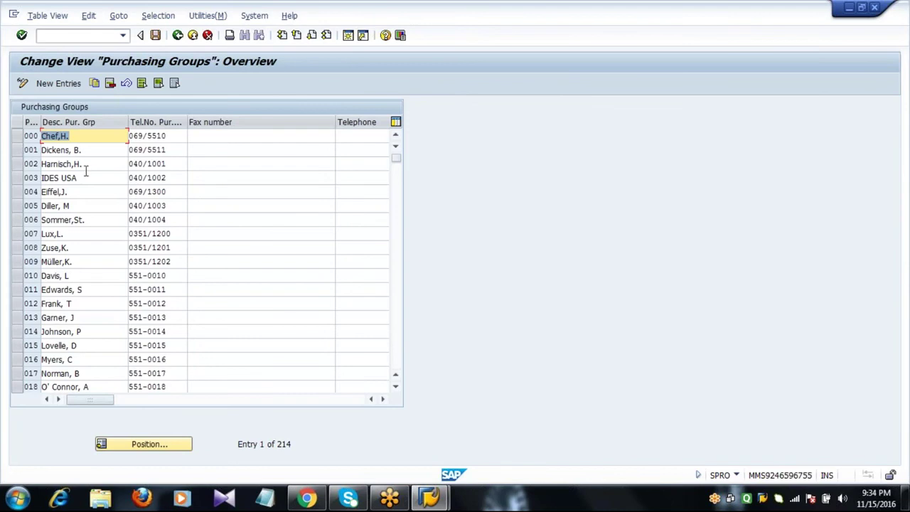
- Add purchasing group 222 'Shell Oil Purg Grp' with its telephone, fax, extension and e-mail details
click(58, 84)
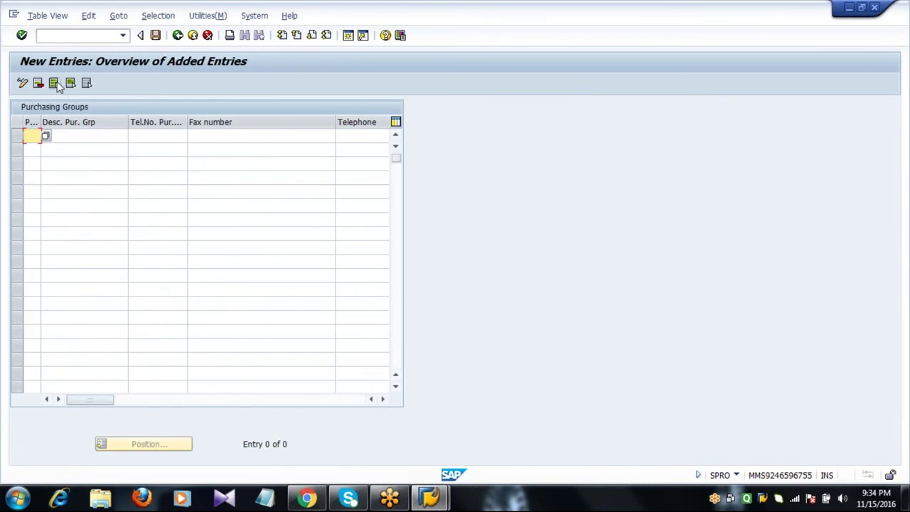
text(222)
key(Tab)
text(Sh)
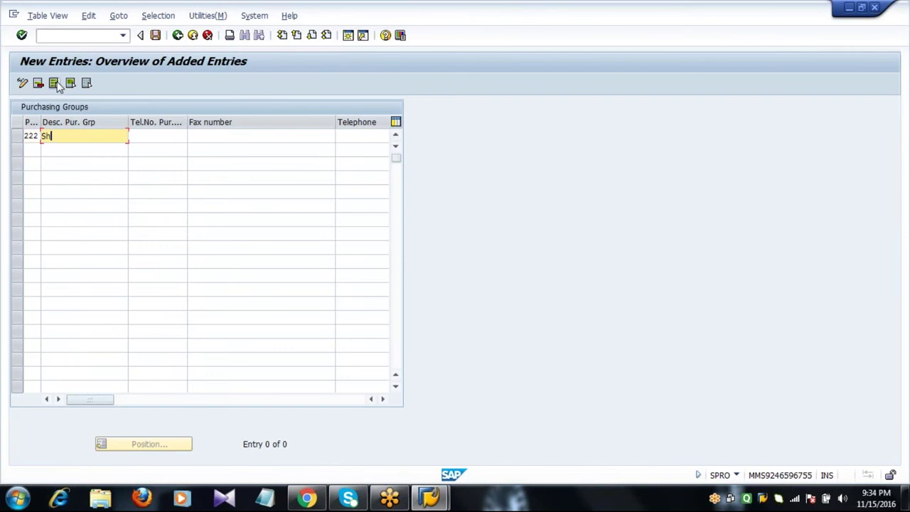
text(ell Oil Purg Grp)
key(Tab)
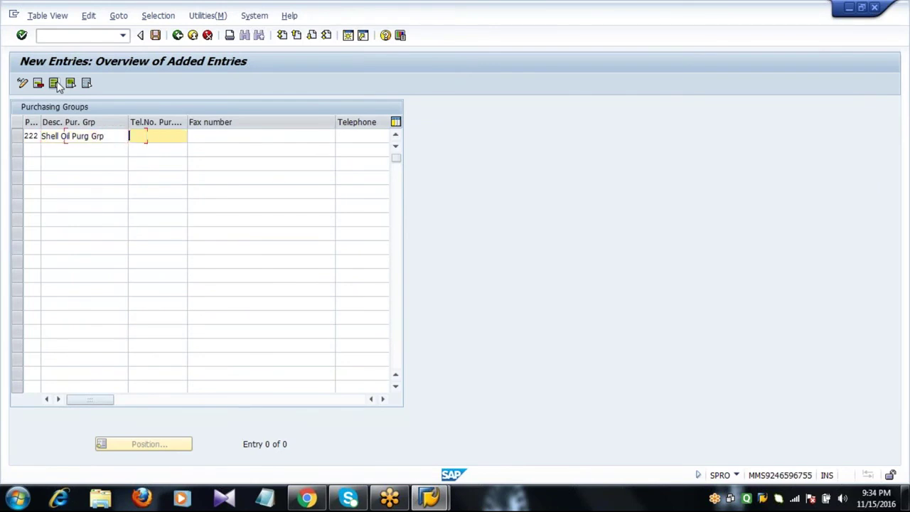
text(234567890)
key(Tab)
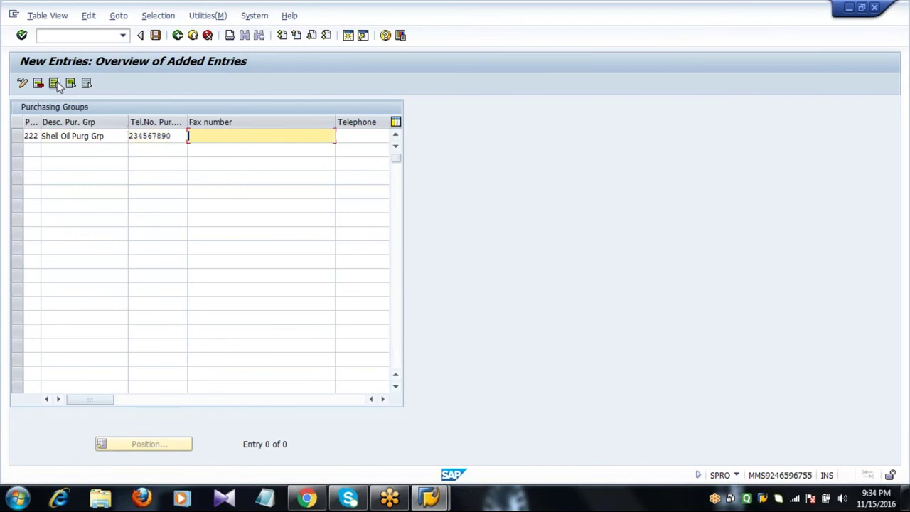
text(456782390)
key(Tab)
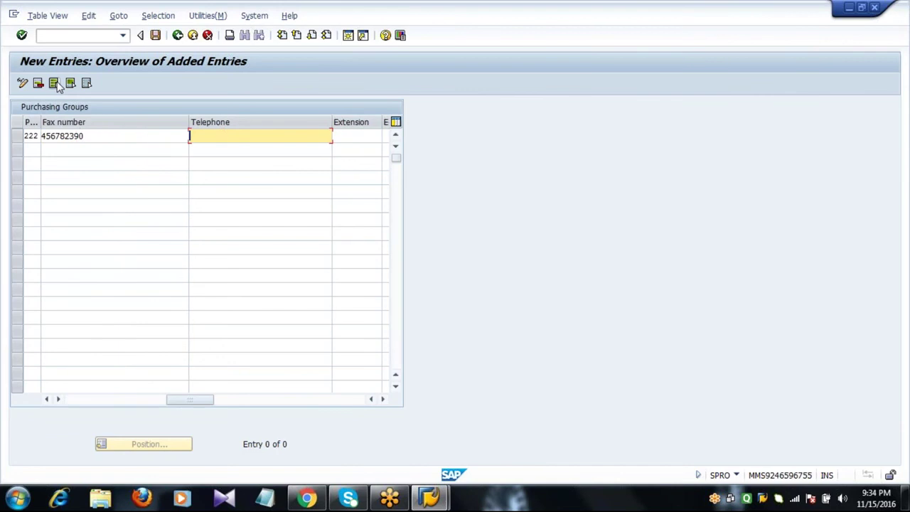
key(Tab)
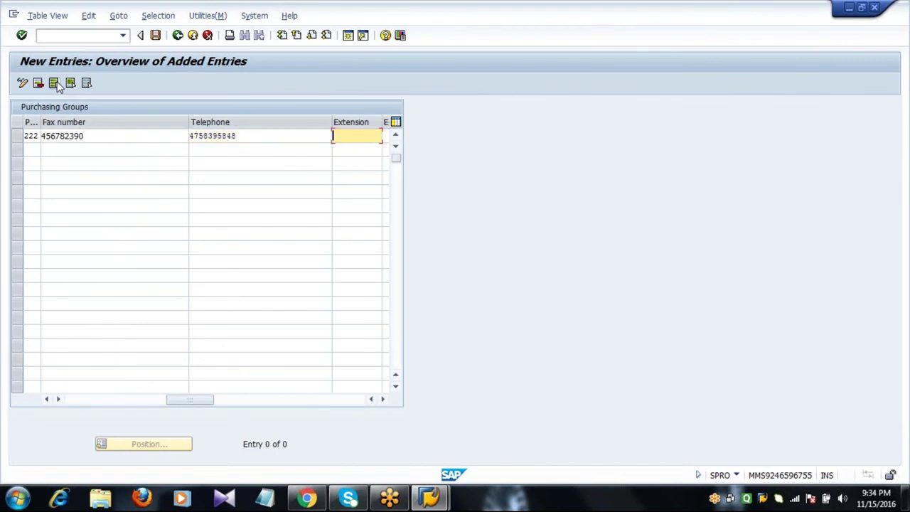
text(345645)
key(Tab)
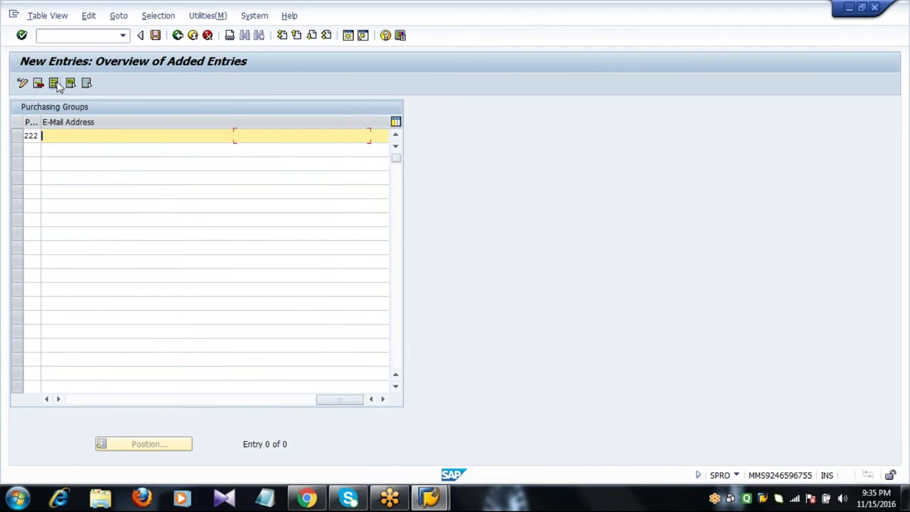
- Confirm the group 222 entry and save it under a customizing request
click(54, 84)
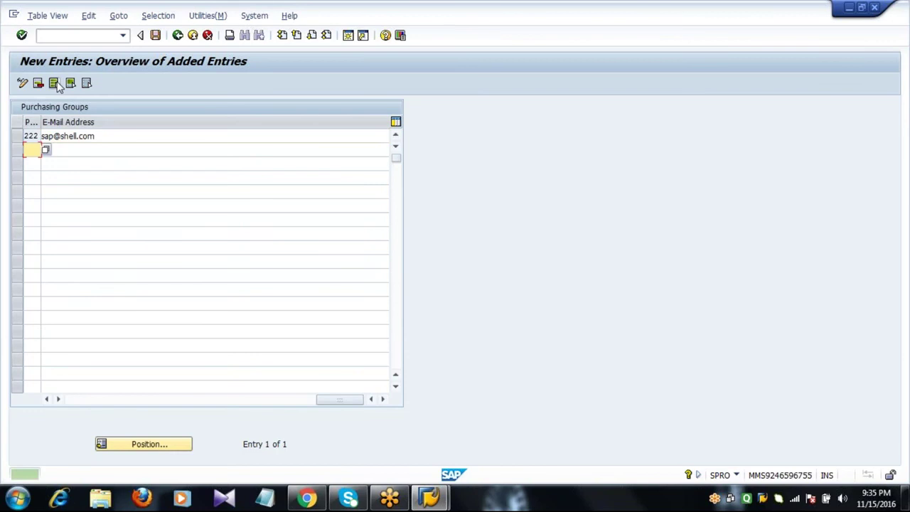
click(125, 142)
key(Return)
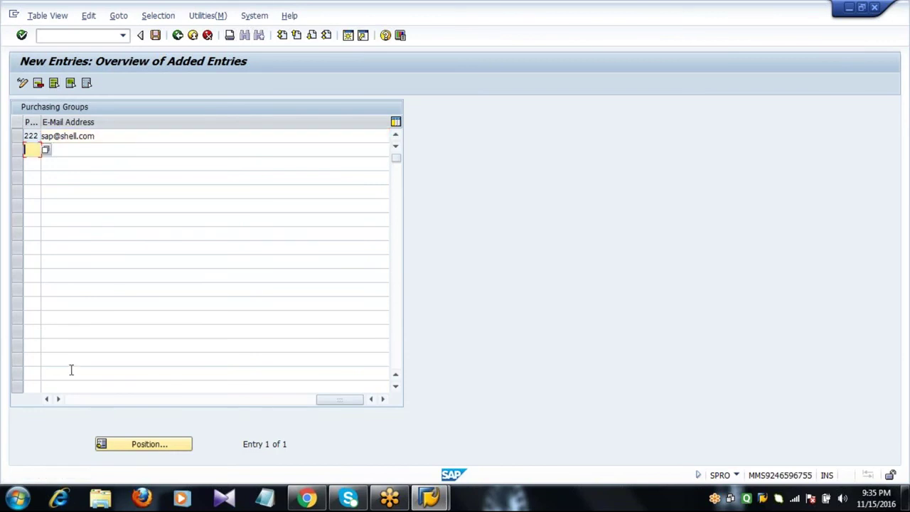
click(71, 400)
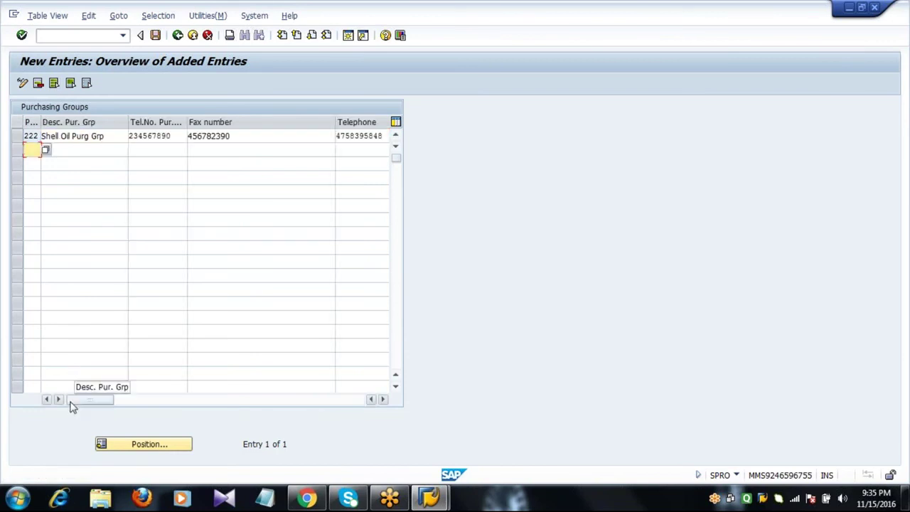
click(113, 137)
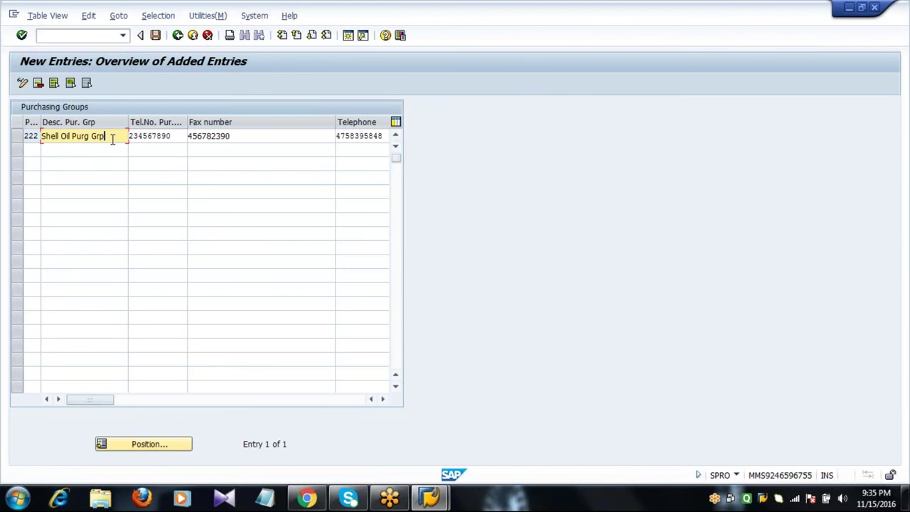
click(178, 135)
key(Return)
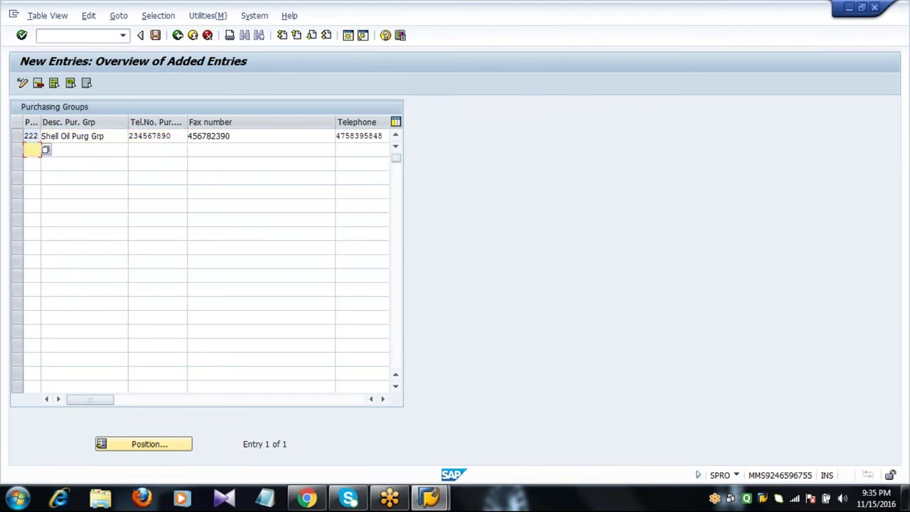
click(178, 135)
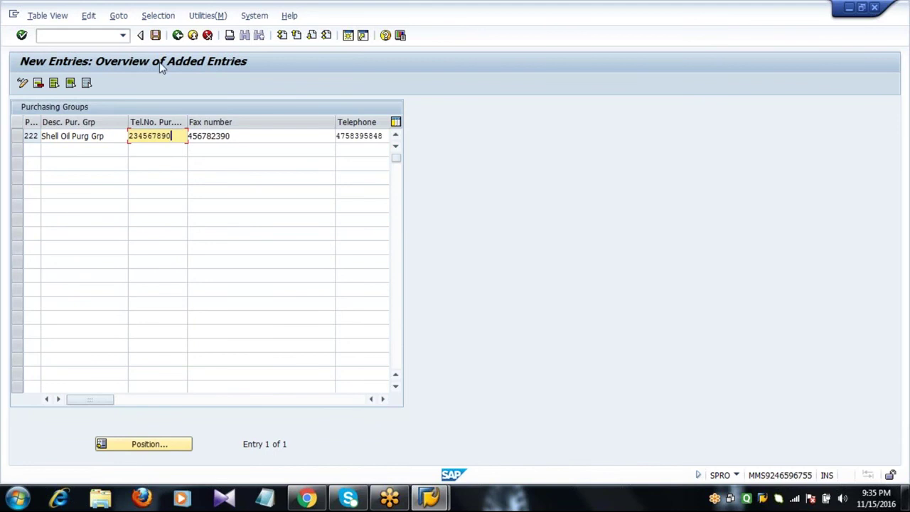
click(156, 36)
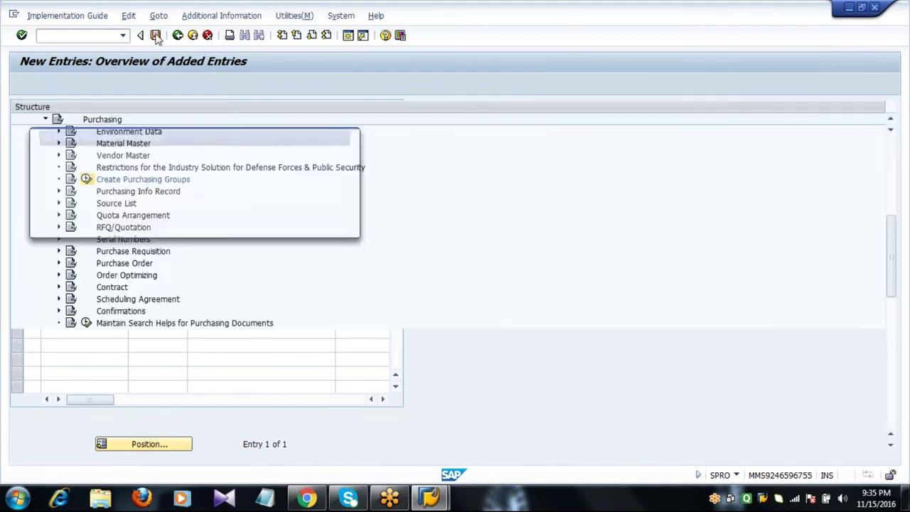
click(196, 226)
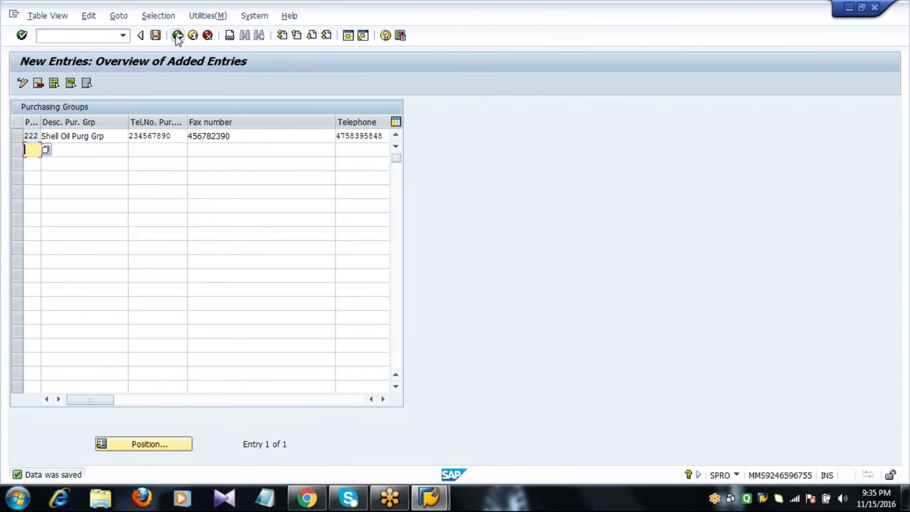
- Back out to the SAP Easy Access main menu
click(177, 35)
click(177, 36)
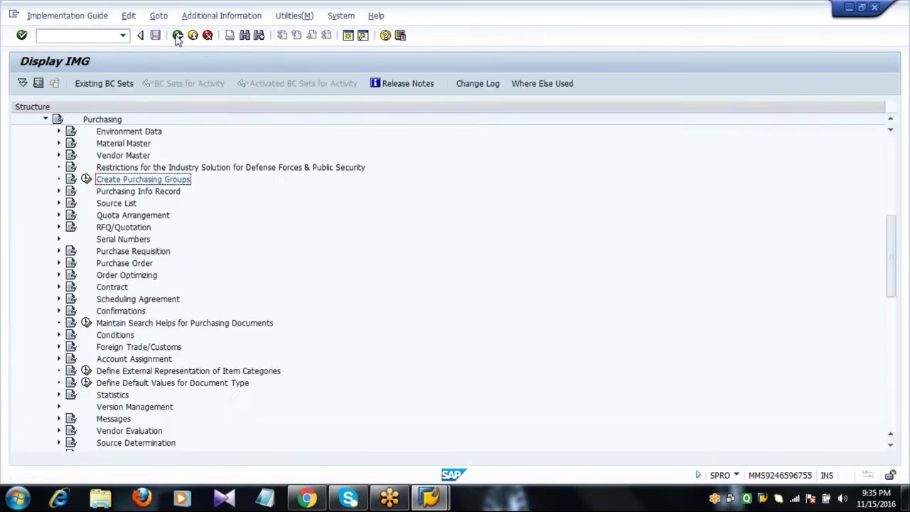
click(177, 35)
click(178, 35)
click(82, 36)
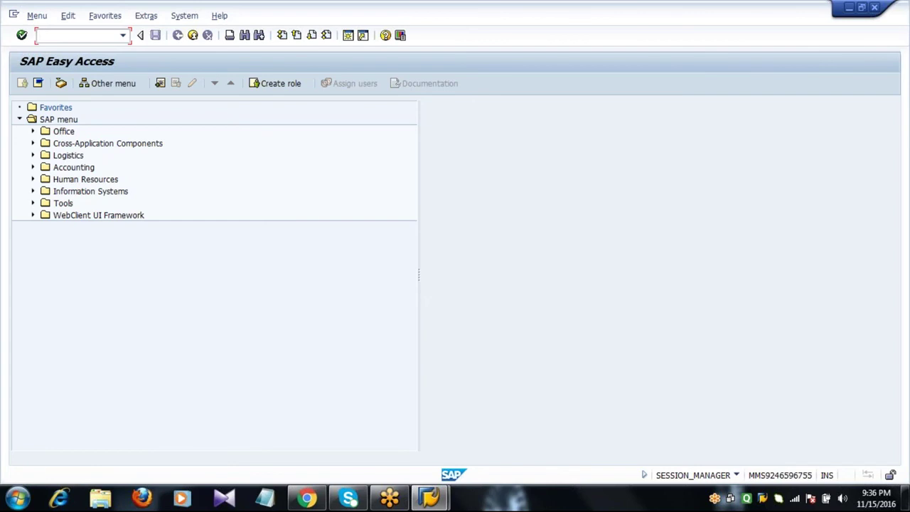
- Via SPRO, run Assign company code to company under Enterprise Structure > Assignment > Financial Accounting
text(spro)
key(Return)
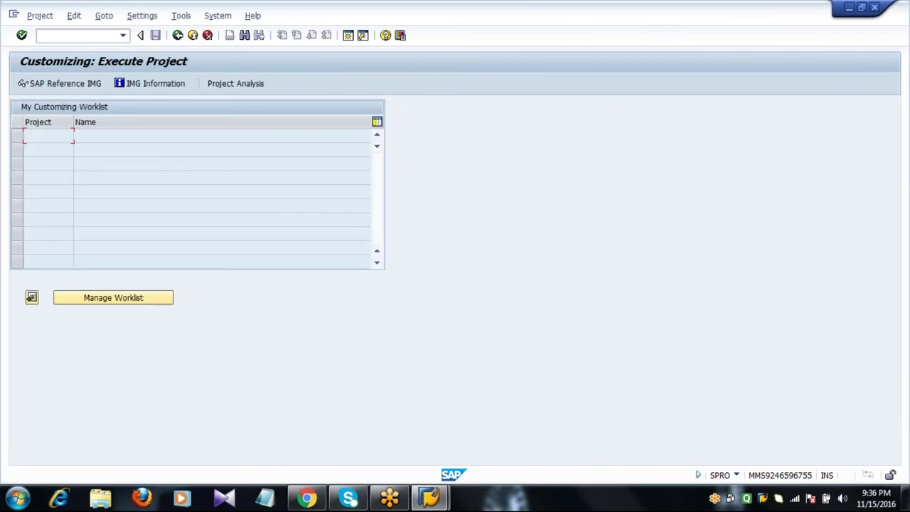
click(65, 84)
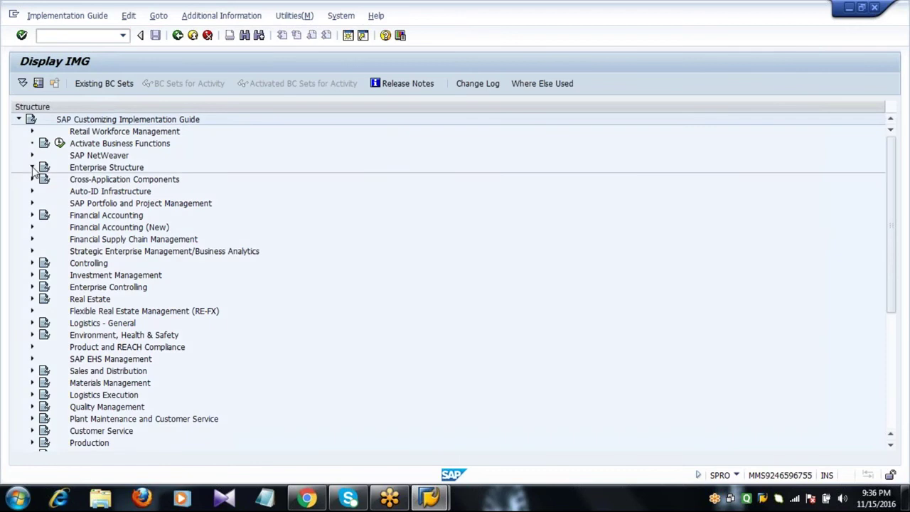
click(32, 167)
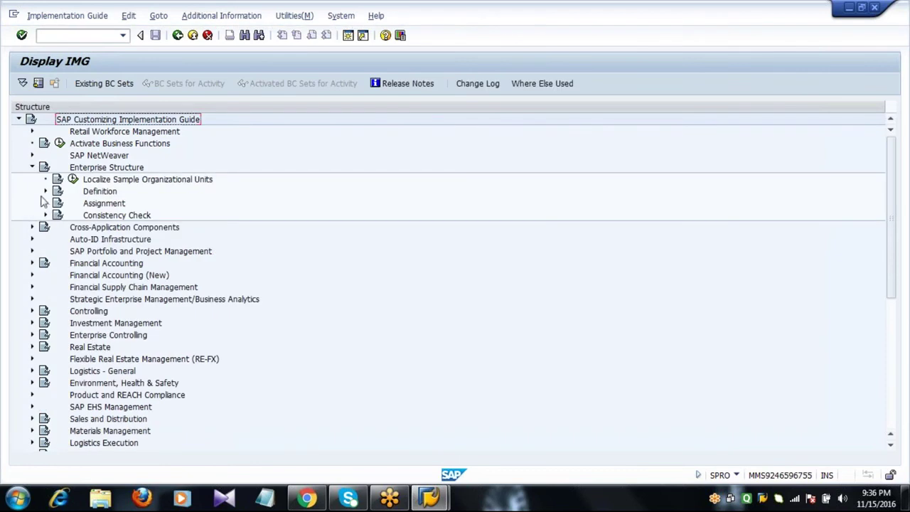
click(45, 204)
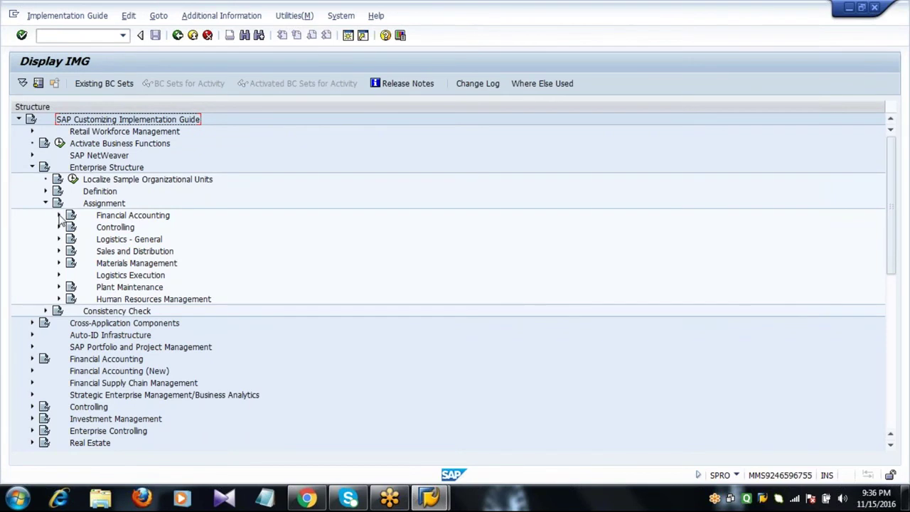
click(59, 215)
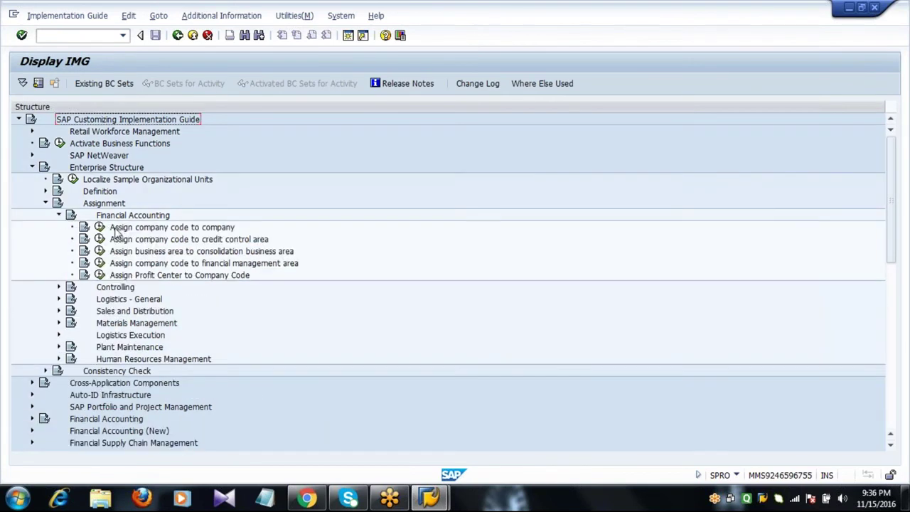
click(116, 228)
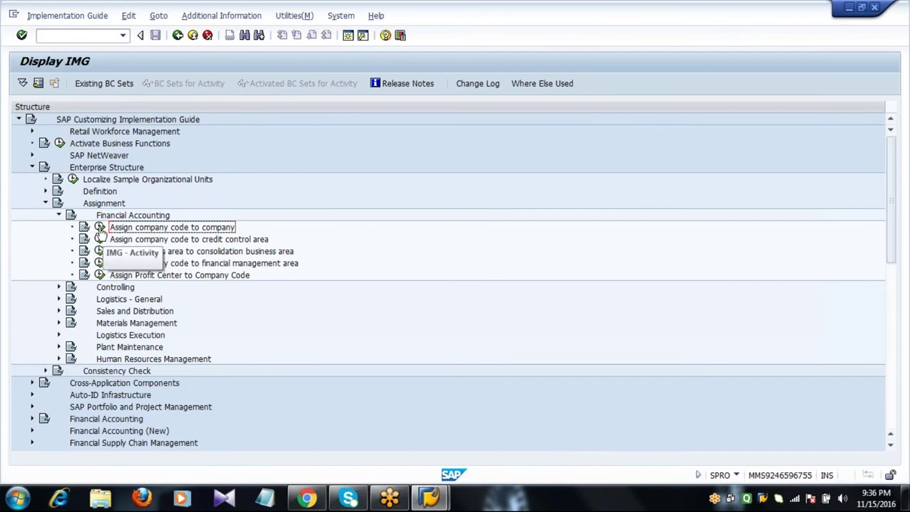
click(100, 228)
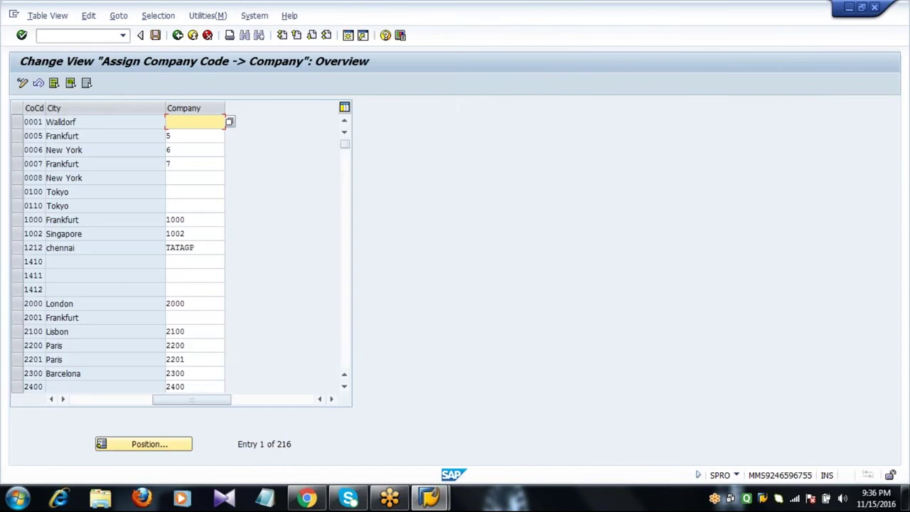
- Find company code 2001 Shell Oil AG and choose company 2222 from its possible-values list
click(78, 400)
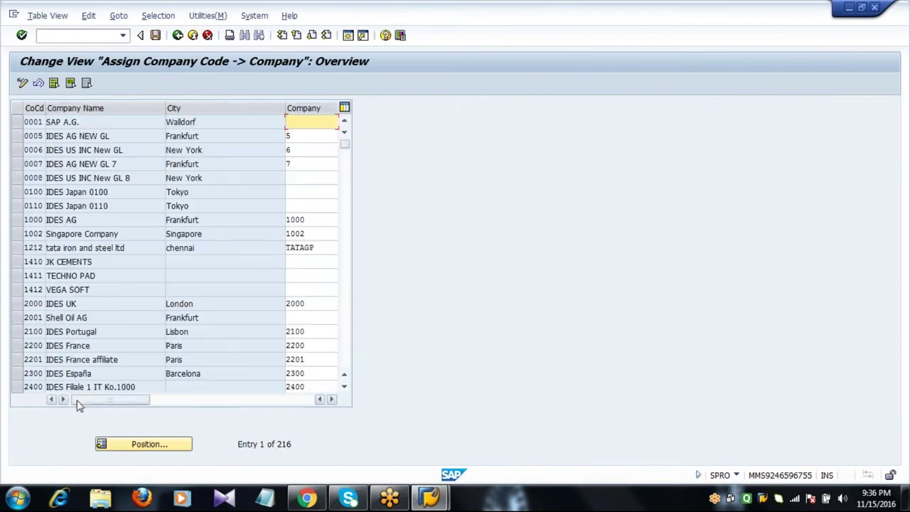
click(343, 320)
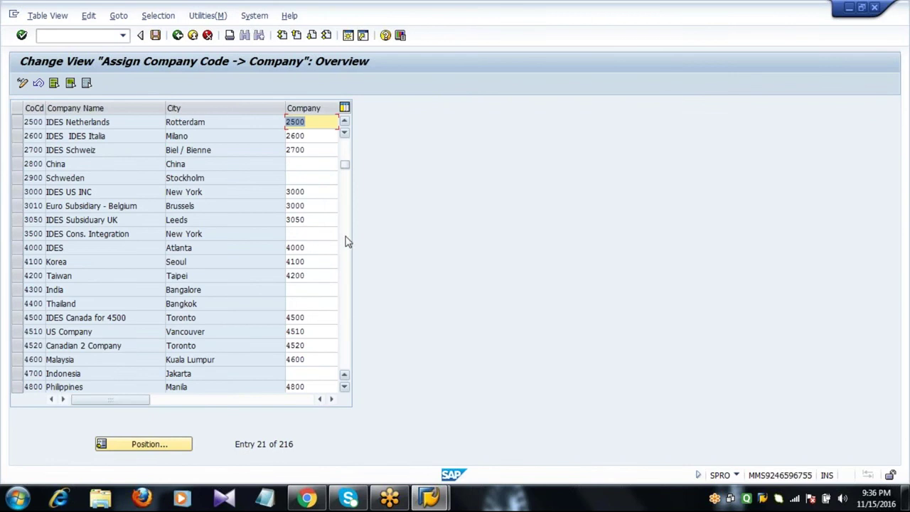
click(345, 157)
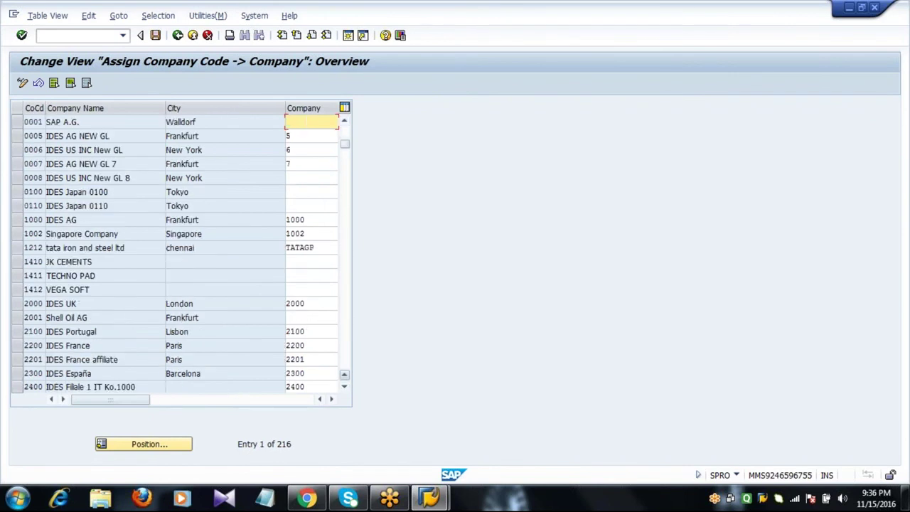
click(19, 321)
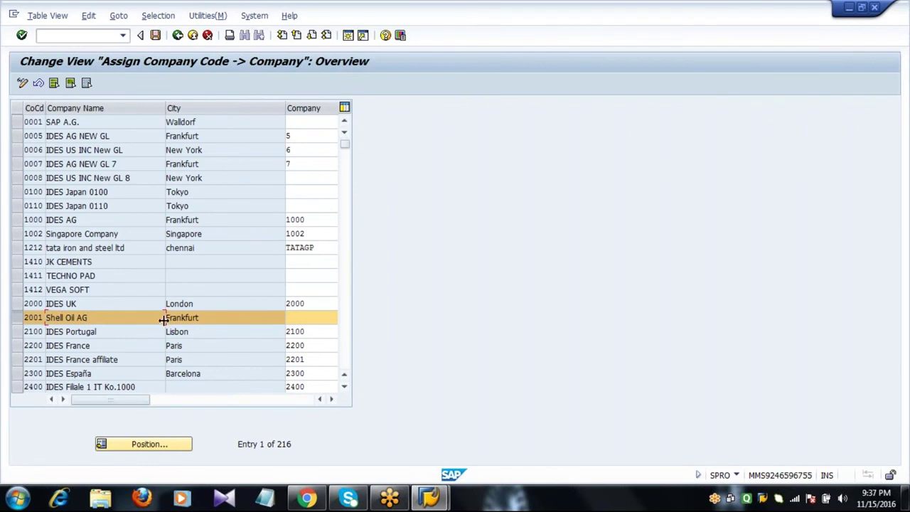
drag(163, 319, 90, 320)
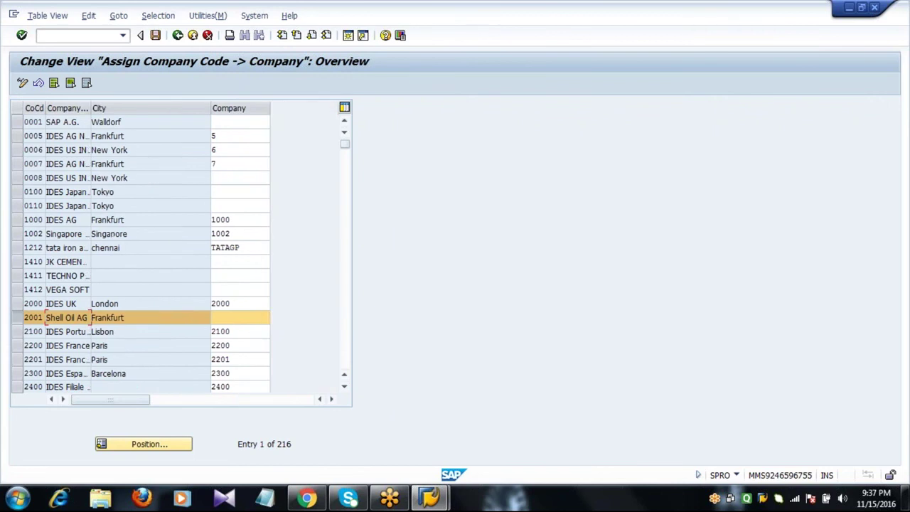
click(236, 317)
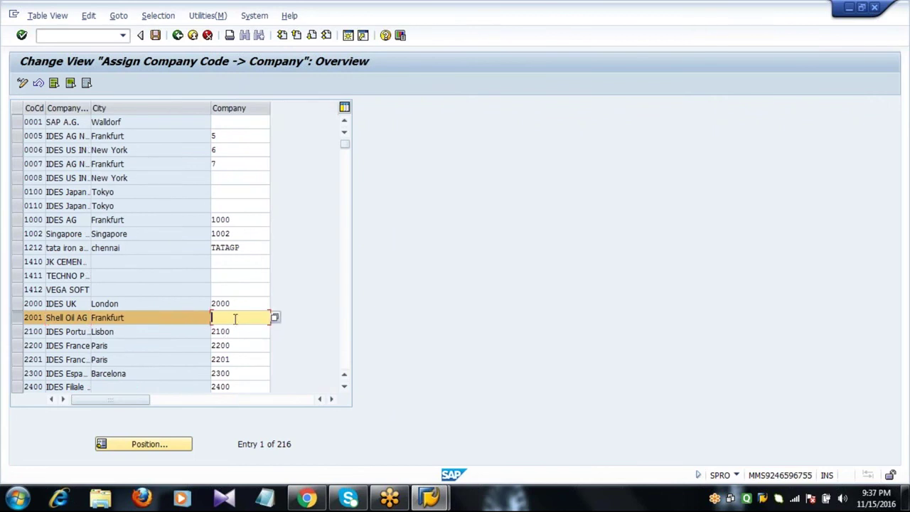
click(275, 317)
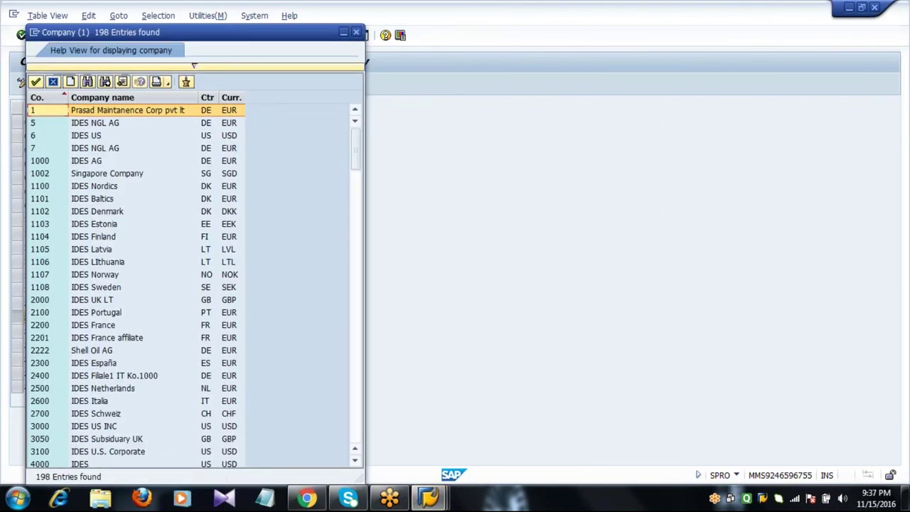
click(43, 351)
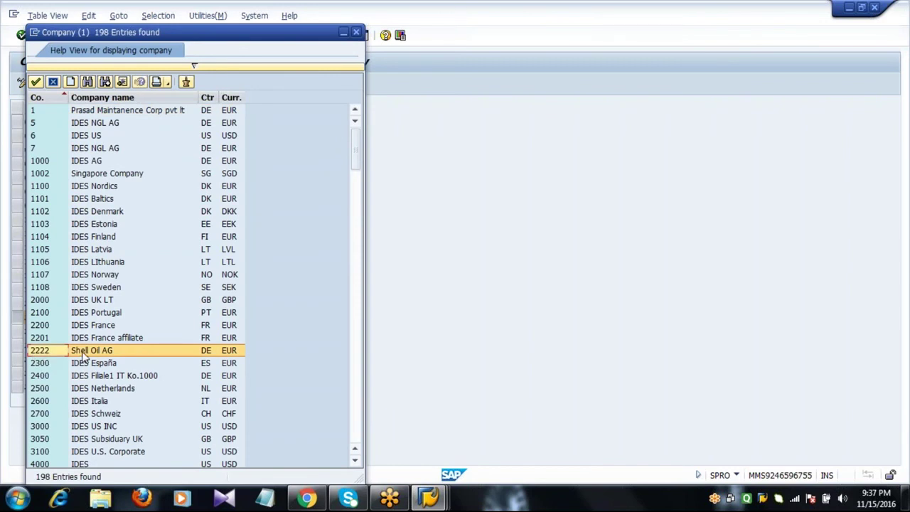
click(35, 82)
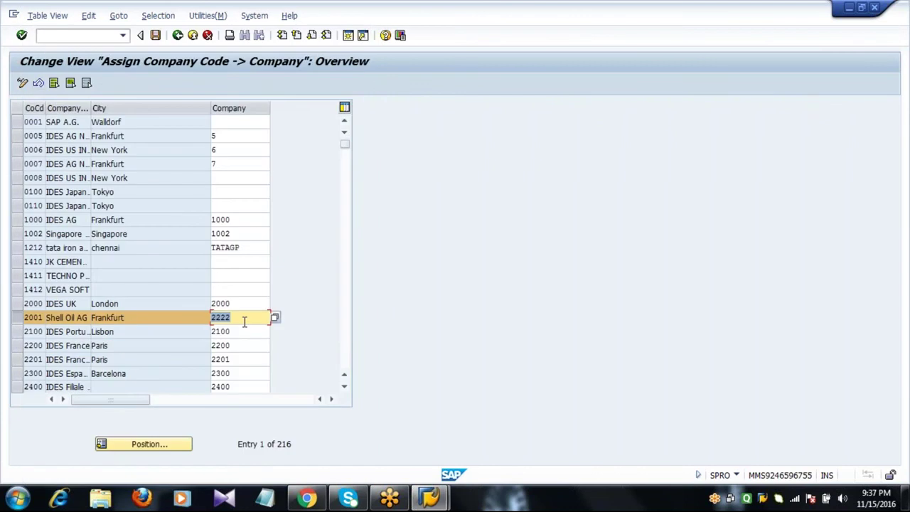
- Save the 2001-to-2222 assignment under the customizing request and return to the guide
click(244, 319)
double_click(242, 319)
click(241, 319)
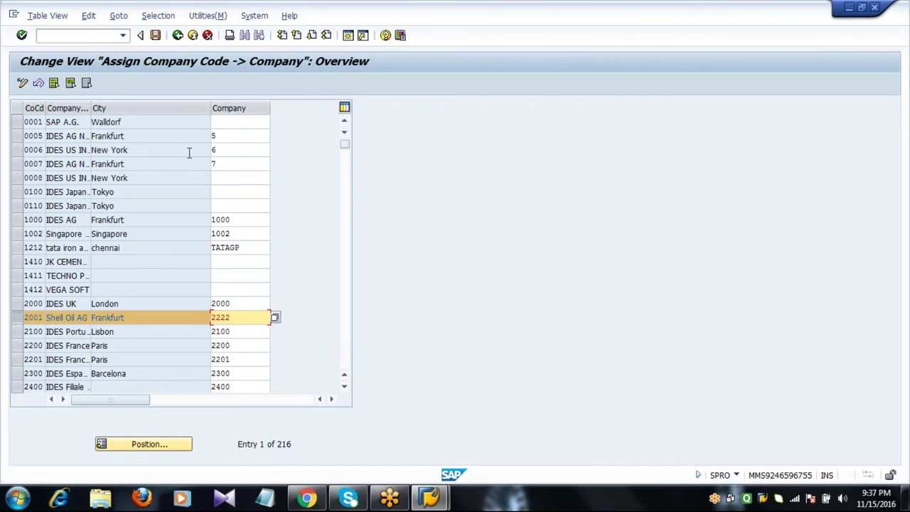
click(155, 35)
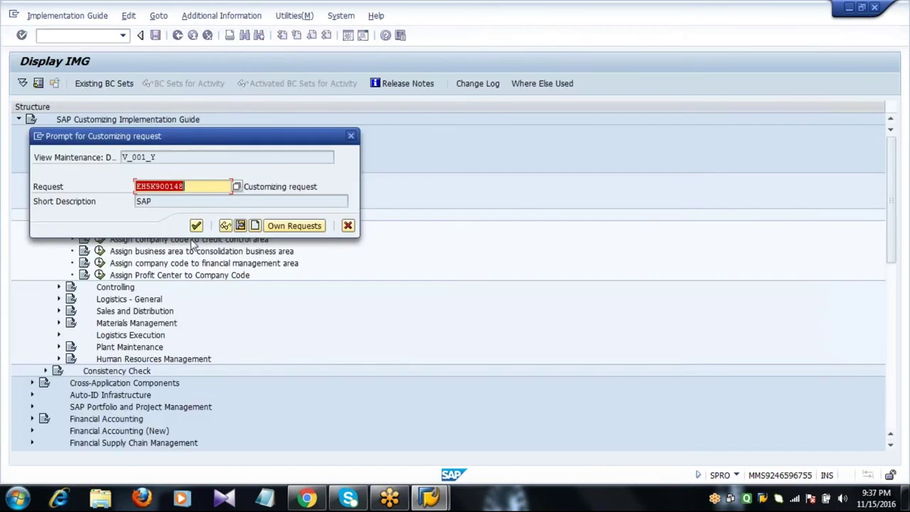
click(197, 225)
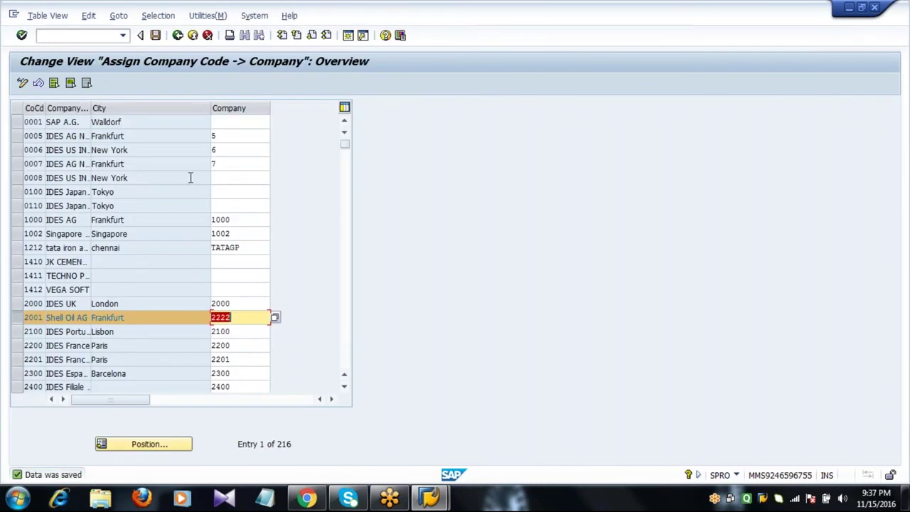
click(178, 35)
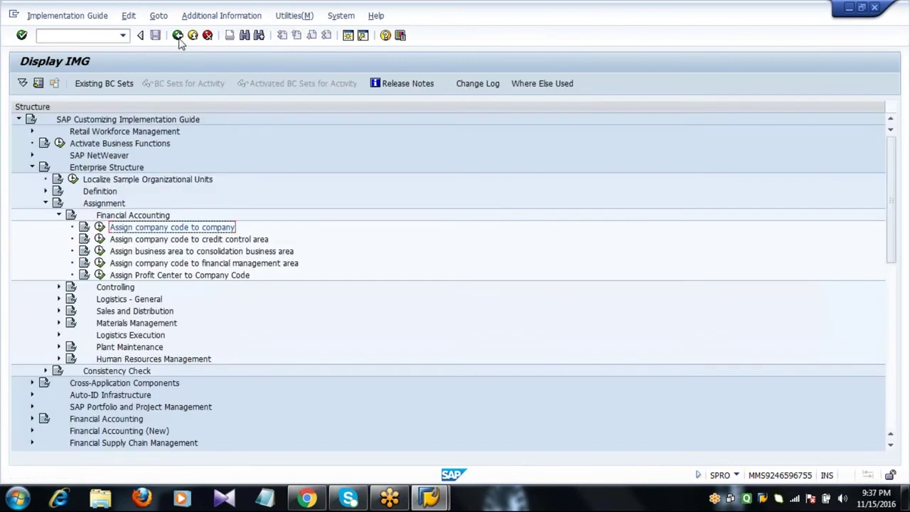
- Collapse Financial Accounting, expand Logistics - General and select Assign plant to company code
click(59, 215)
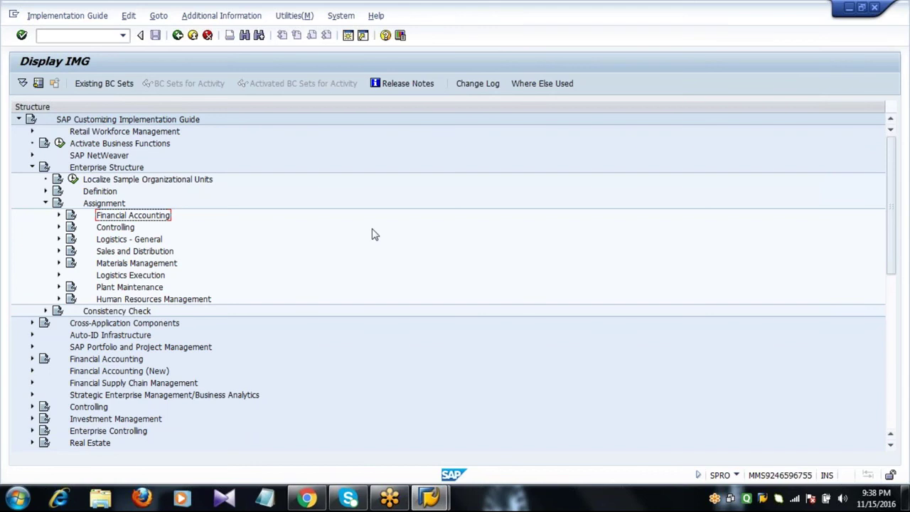
key(Down)
key(Down)
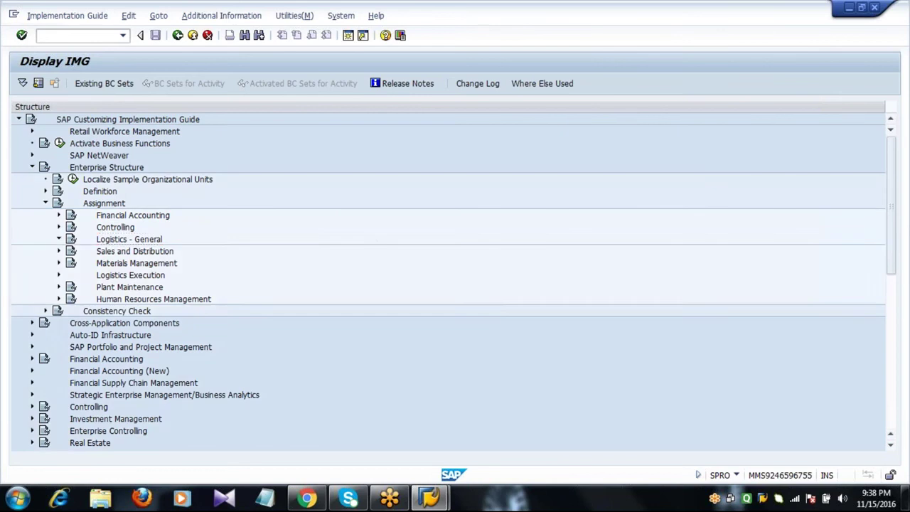
key(Right)
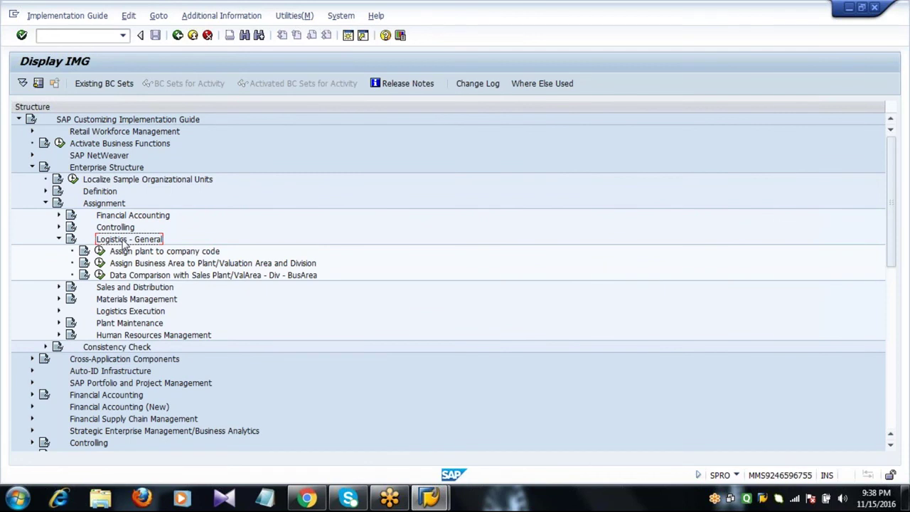
click(137, 254)
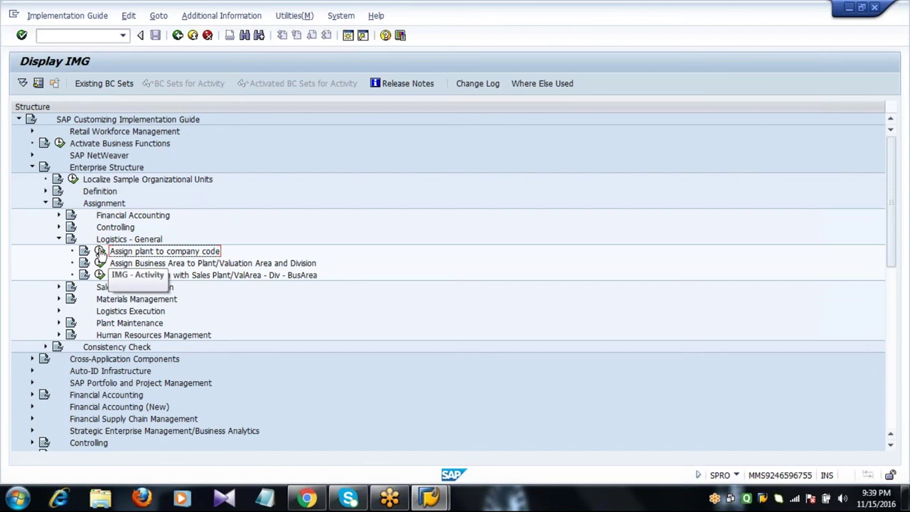
- Run Assign plant to company code, add a new entry and fill company code 2001 Shell Oil AG
click(101, 251)
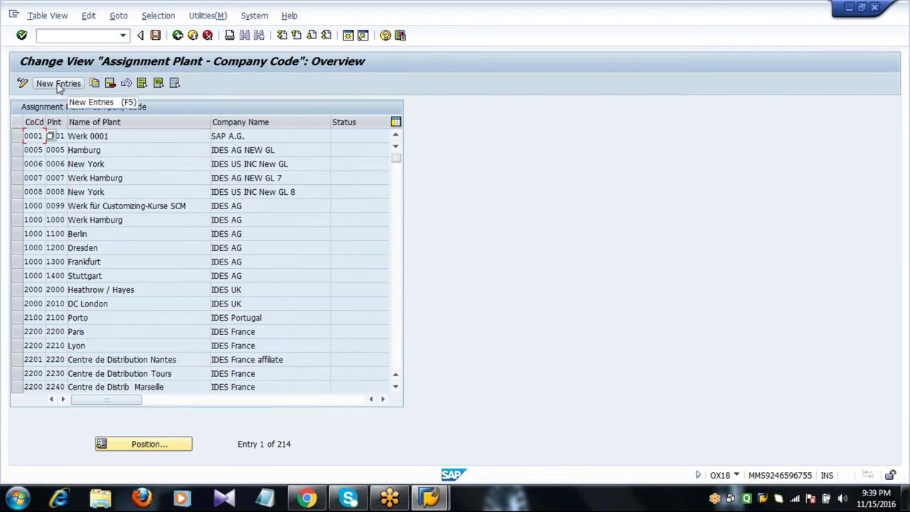
click(60, 85)
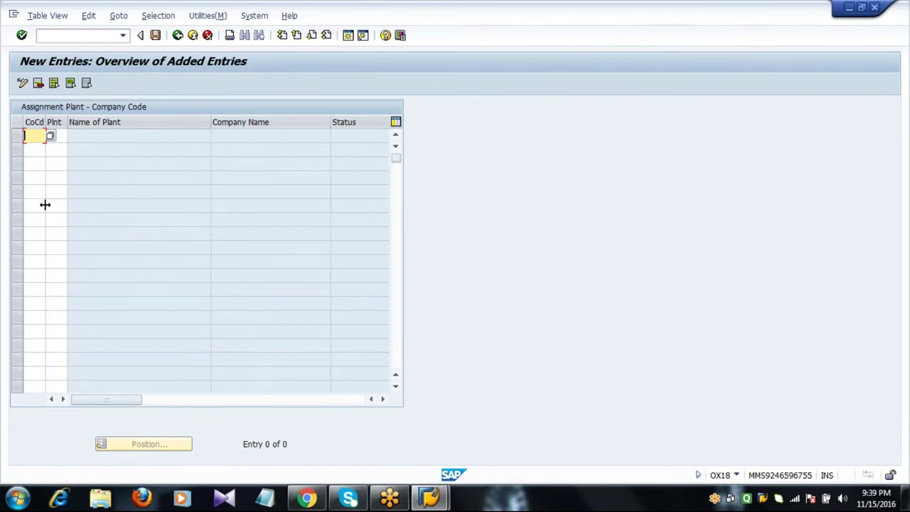
drag(45, 204, 128, 212)
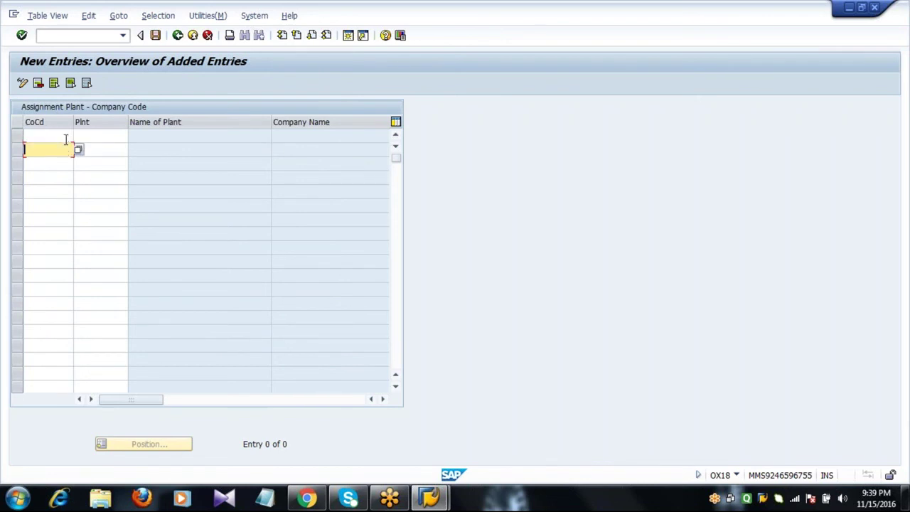
click(79, 137)
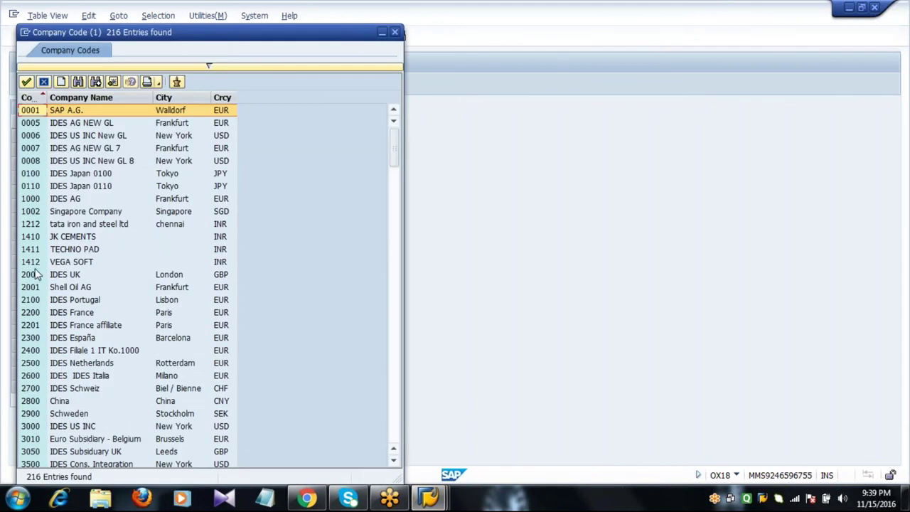
click(35, 288)
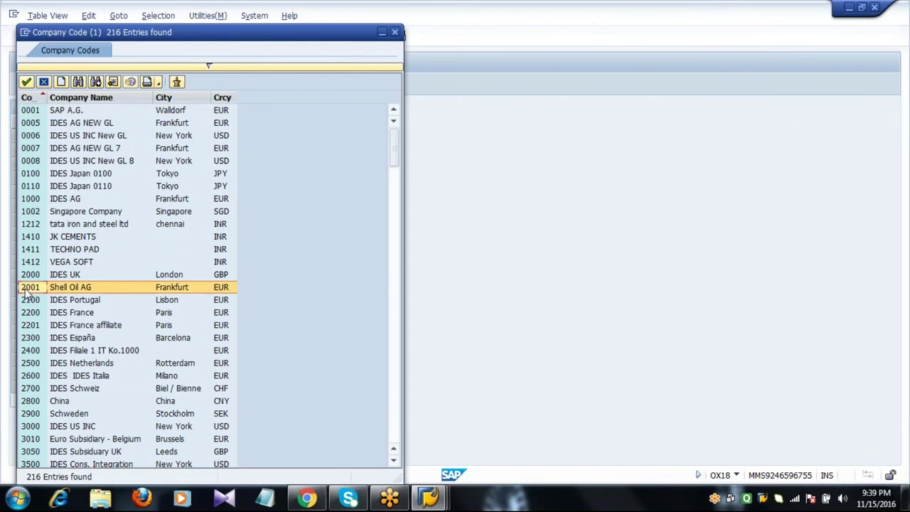
double_click(63, 288)
click(105, 139)
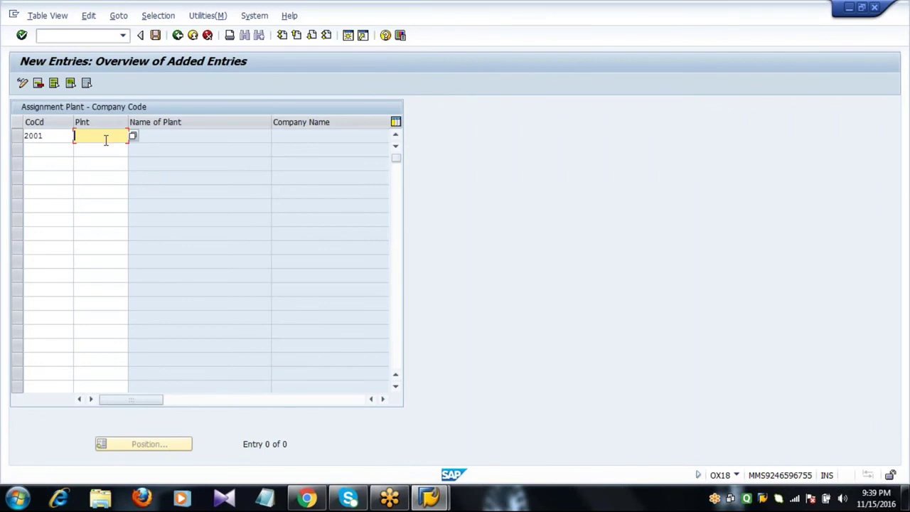
- Pick plant 2011 via search, then add a second row with company code 2001 and plant 2012
click(133, 136)
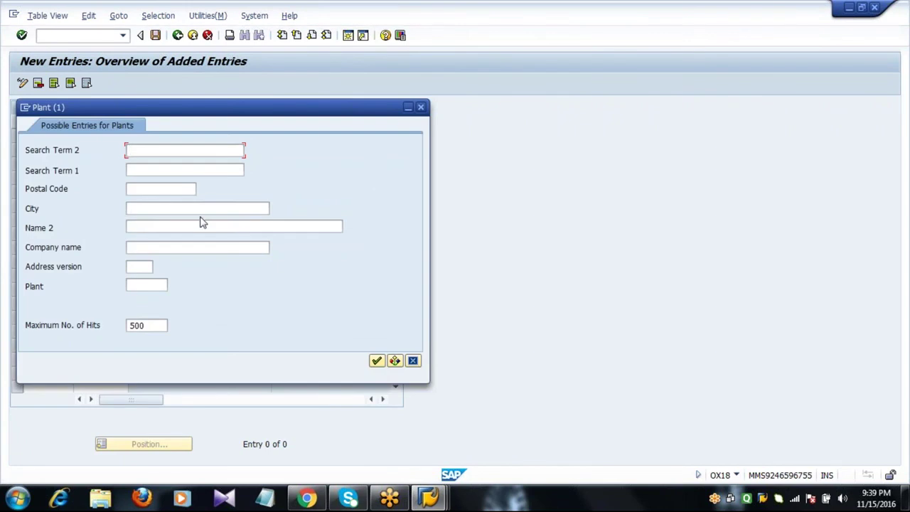
click(377, 361)
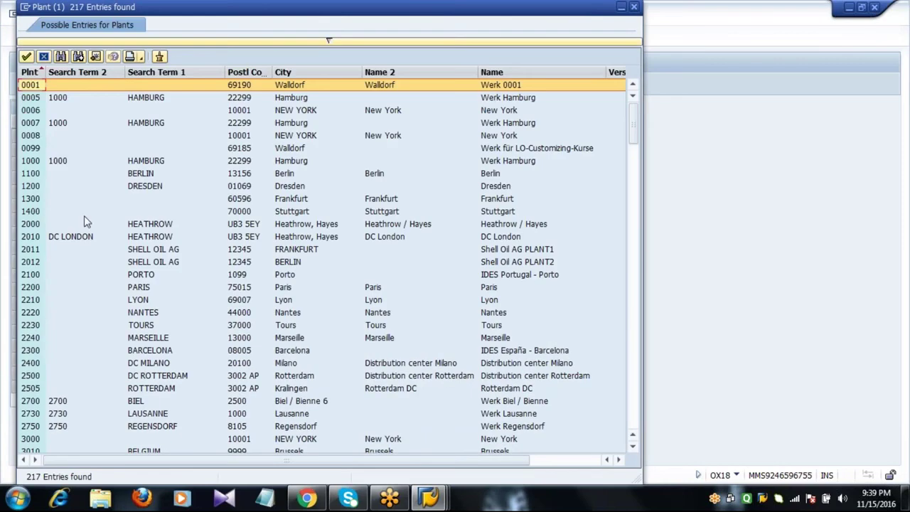
click(29, 251)
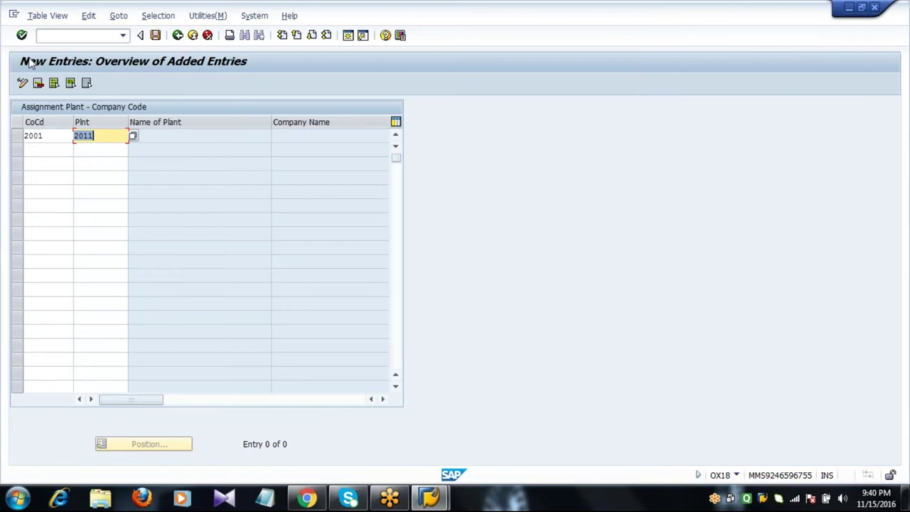
click(34, 150)
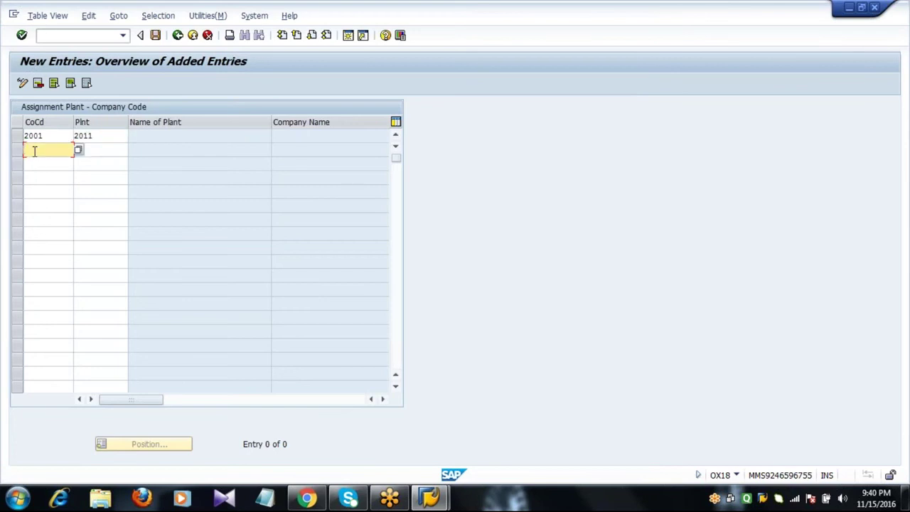
text(2001)
key(Tab)
text(2012)
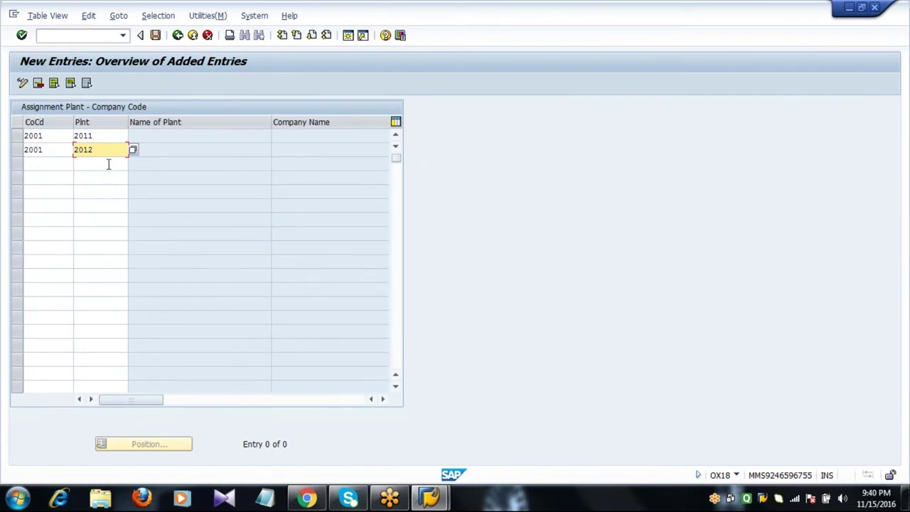
- Check the entries so the plant and company names fill in for both rows
click(106, 135)
click(64, 150)
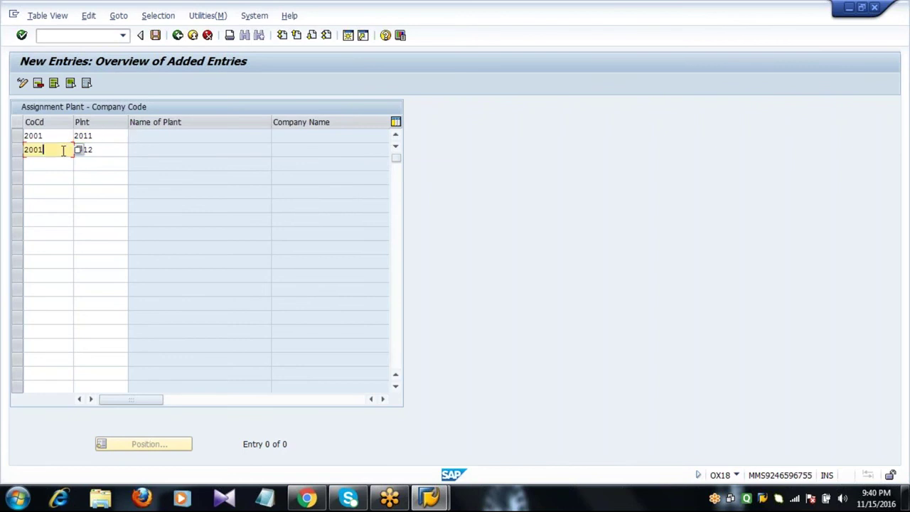
key(Return)
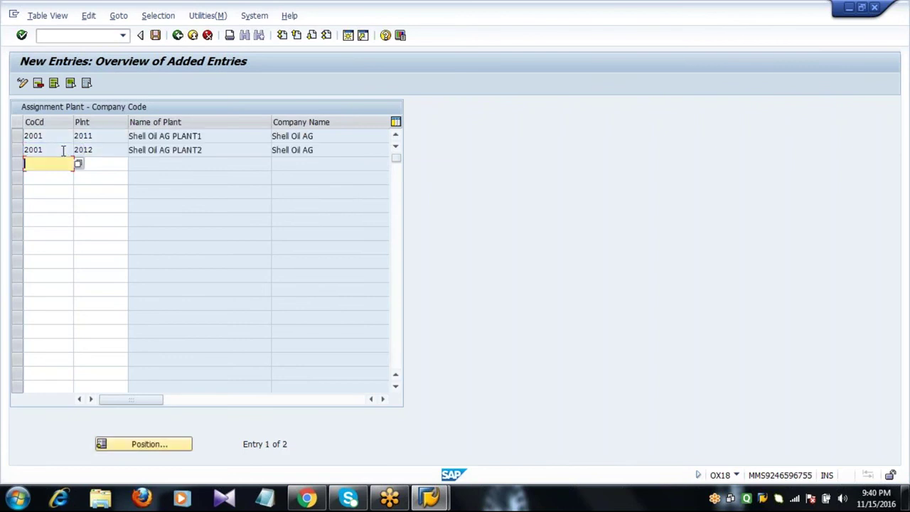
click(163, 149)
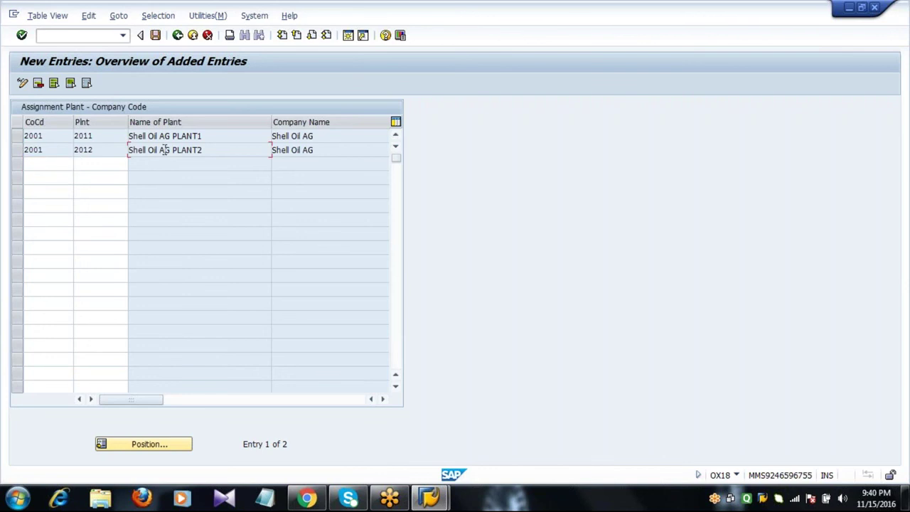
click(98, 152)
key(Tab)
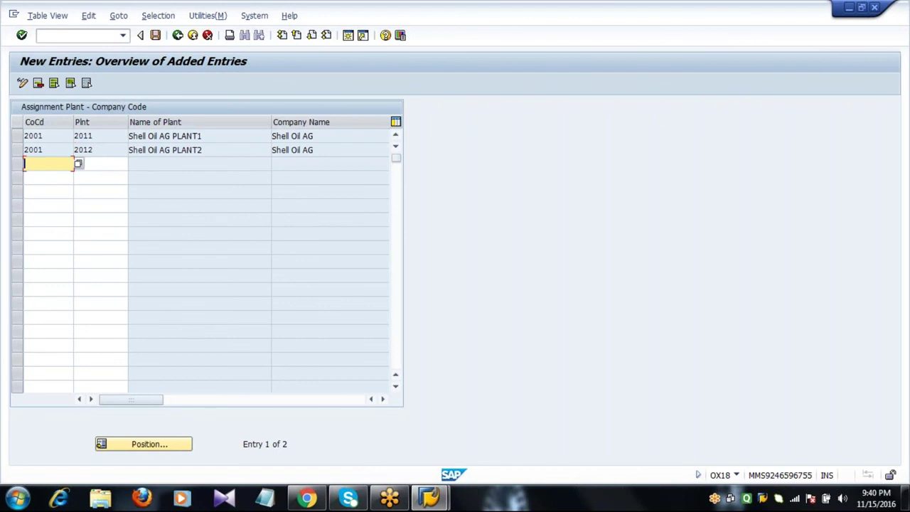
key(shift+Tab)
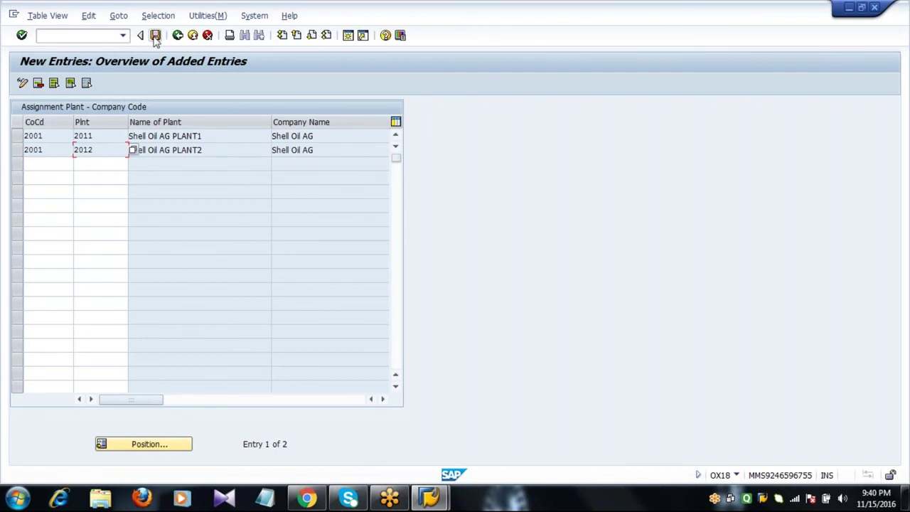
- Save the plant assignments under the customizing request and confirm saving on exit
click(155, 35)
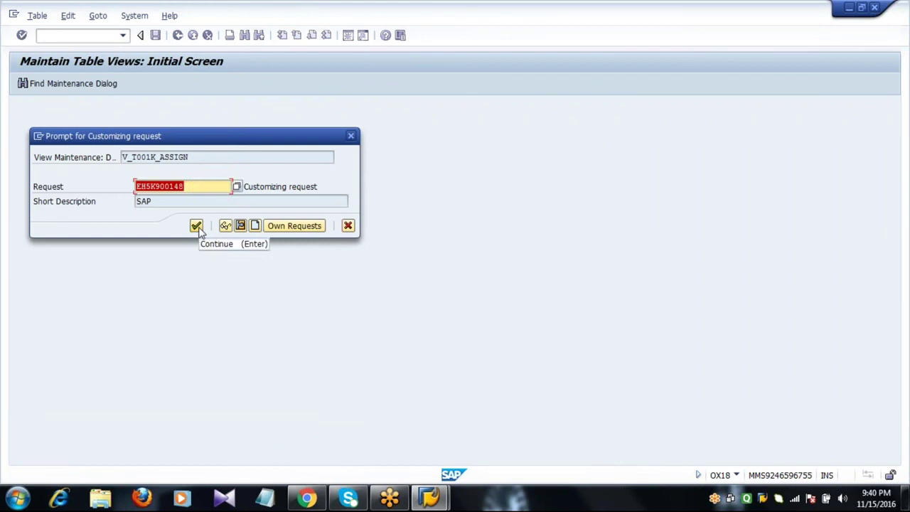
click(196, 226)
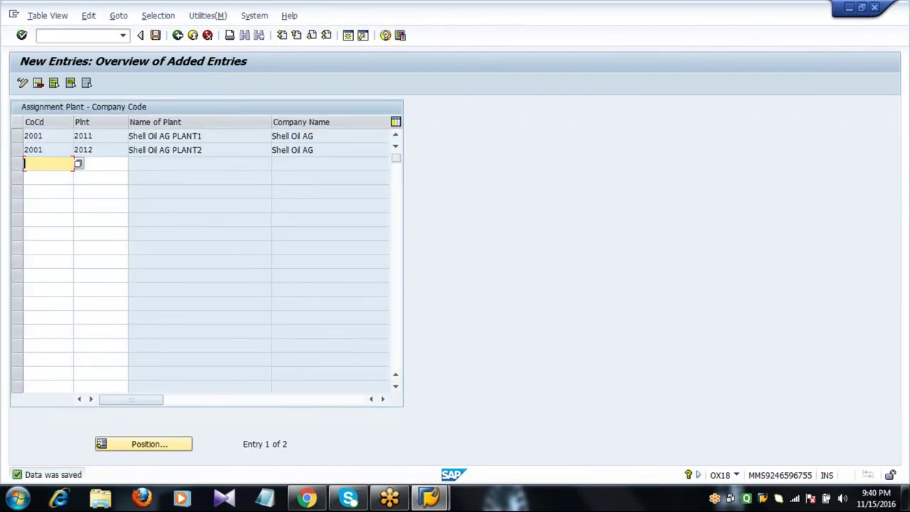
key(F3)
key(F3)
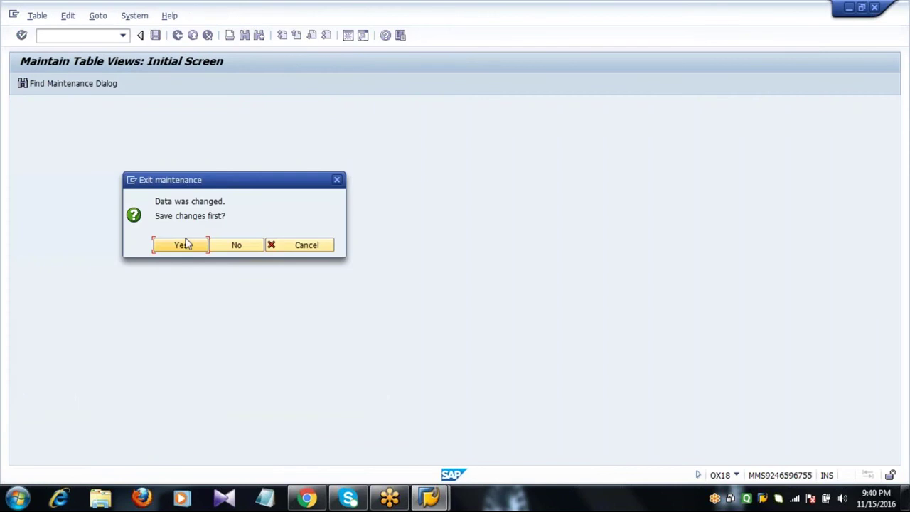
click(183, 244)
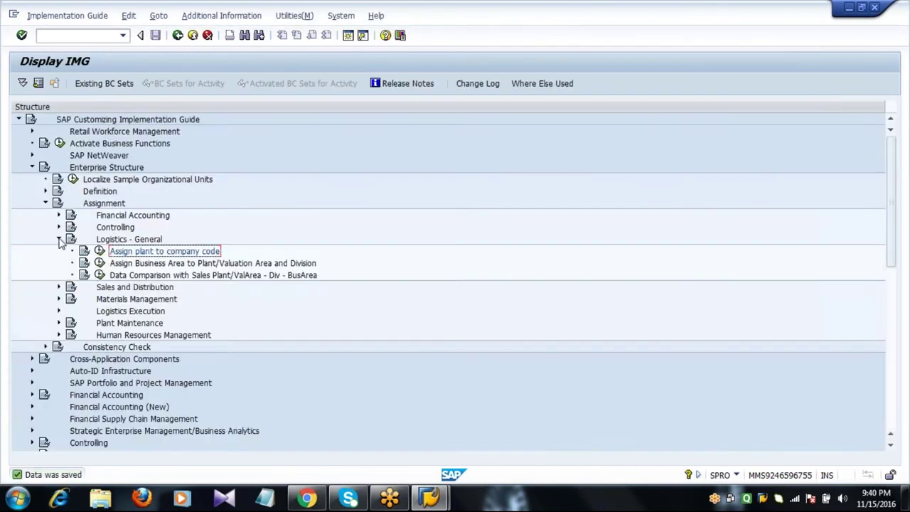
- Collapse Logistics - General in the SPRO tree to show the Assignment branches again
click(60, 240)
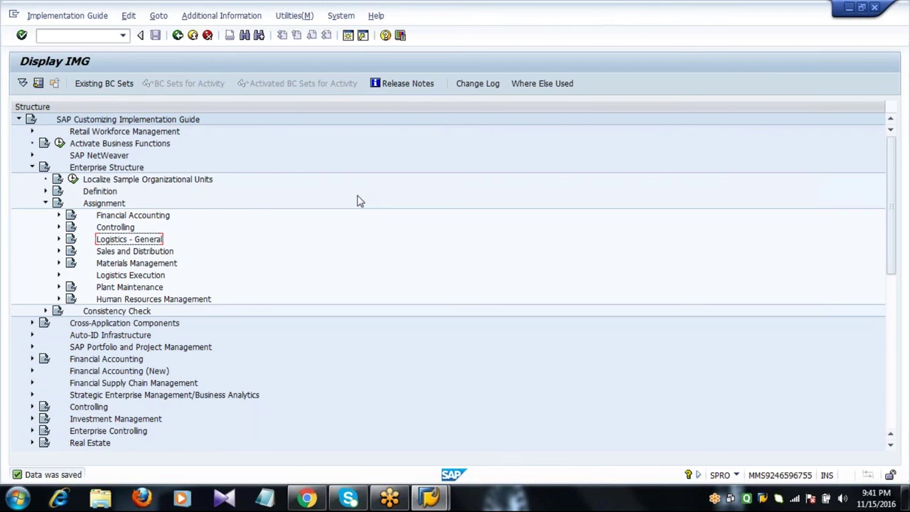
- Expand Materials Management and open Assign purchasing organization to company code
key(Down)
key(Down)
key(Right)
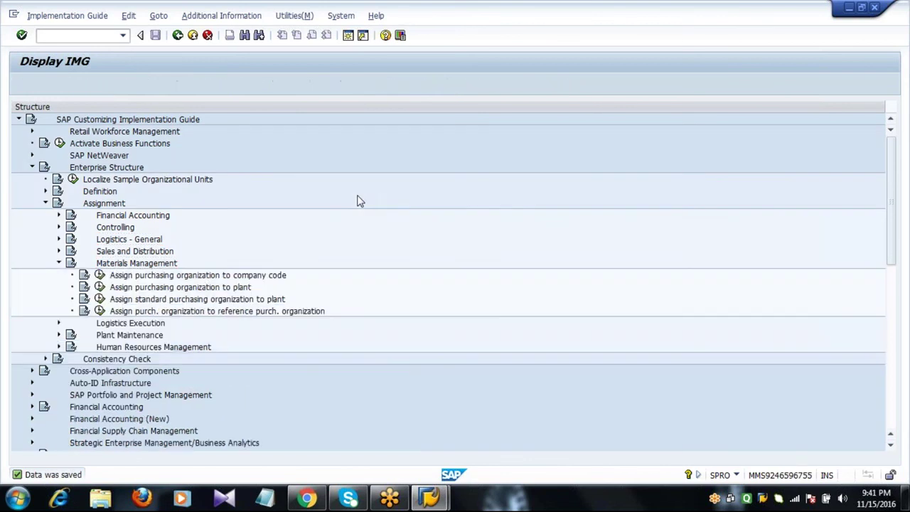
key(Down)
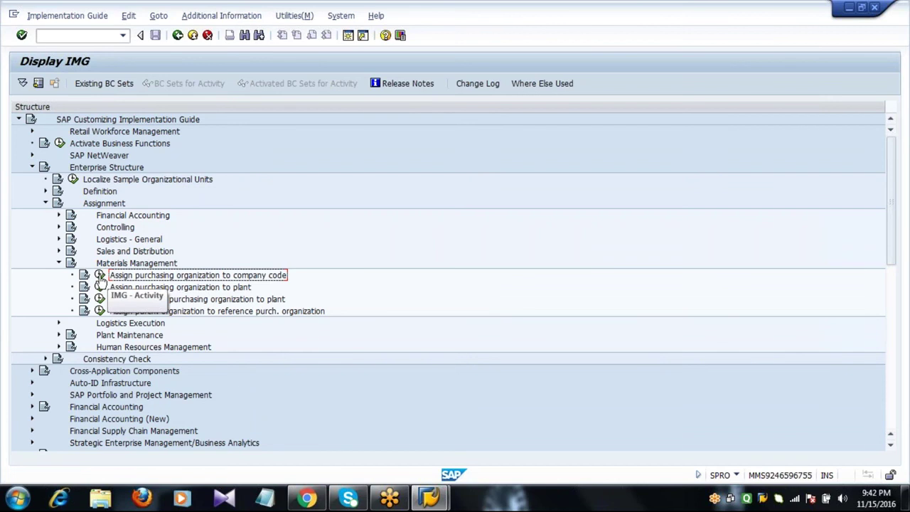
click(100, 278)
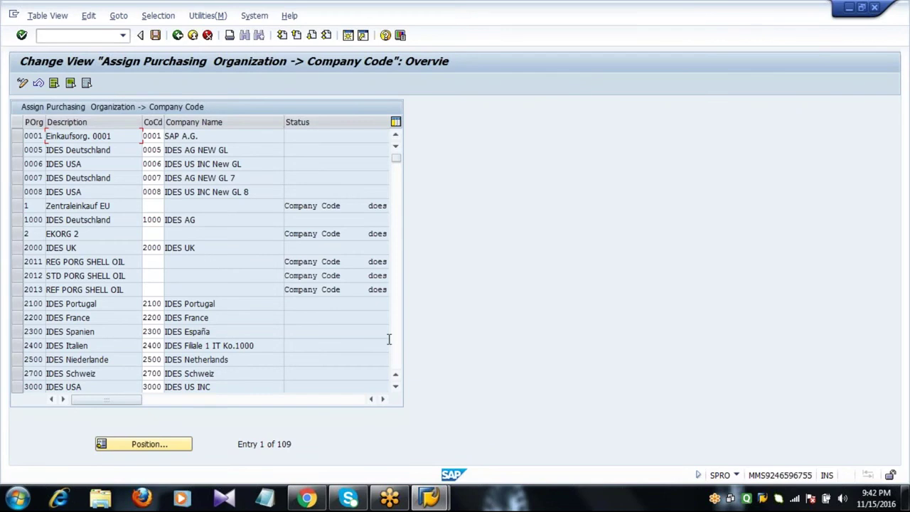
- Select the Shell Oil purchasing organization rows 2011, 2012 and 2013
click(395, 368)
click(396, 179)
click(17, 262)
click(17, 276)
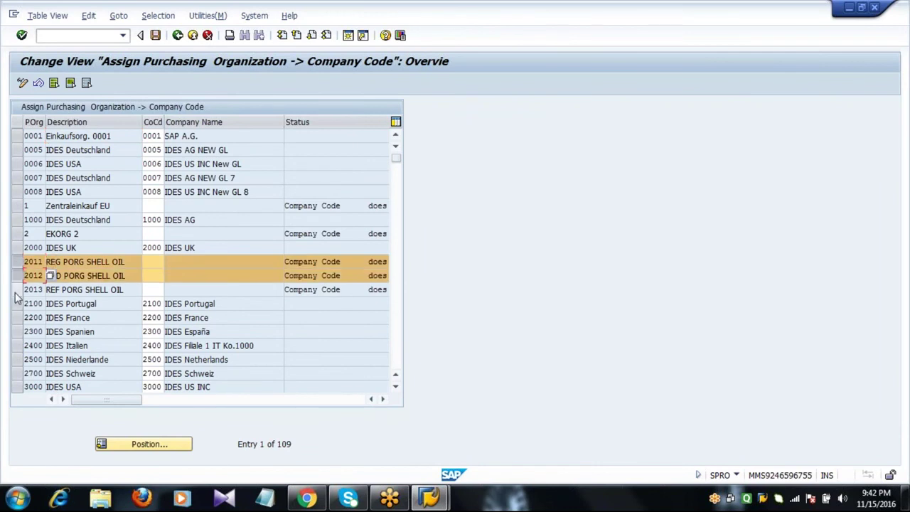
click(17, 290)
click(101, 292)
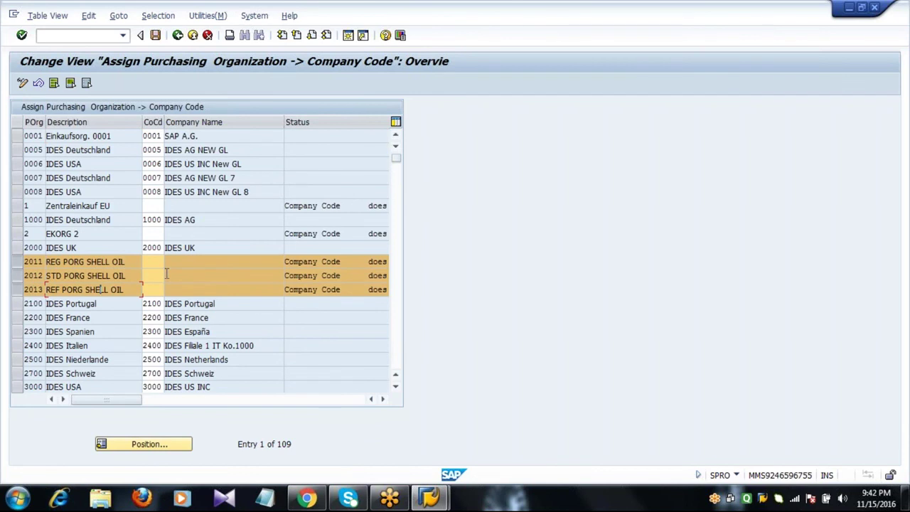
drag(163, 276, 210, 262)
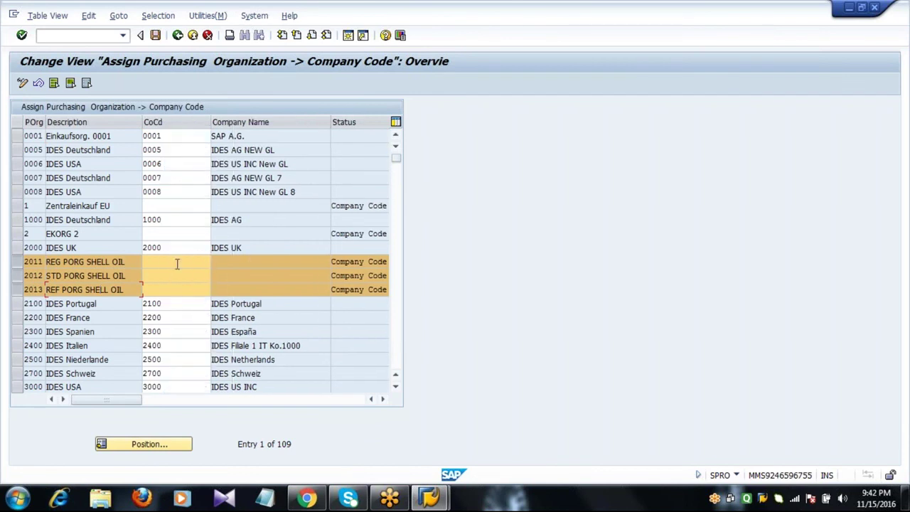
- Enter company code 2001 for purchasing organizations 2011, 2012 and 2013 and confirm
click(173, 263)
text(2001)
key(Tab)
text(2001)
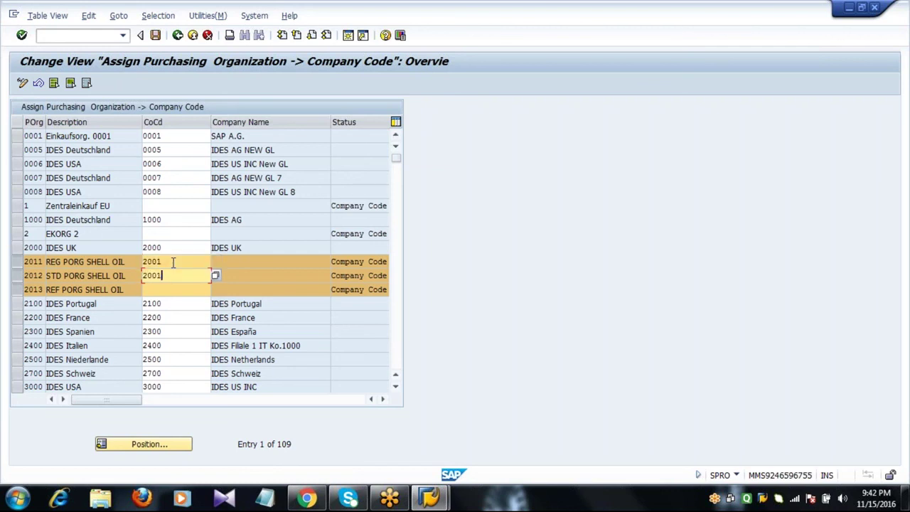
key(Tab)
text(2001)
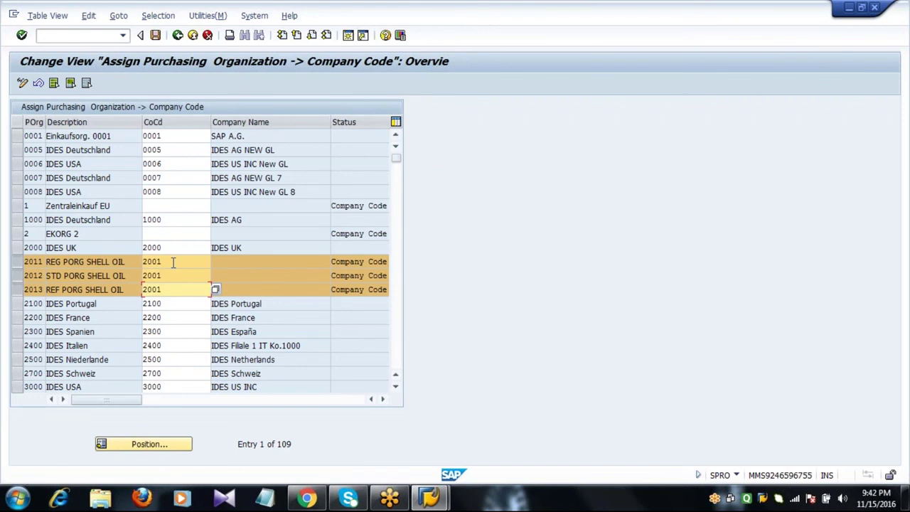
key(Return)
click(173, 261)
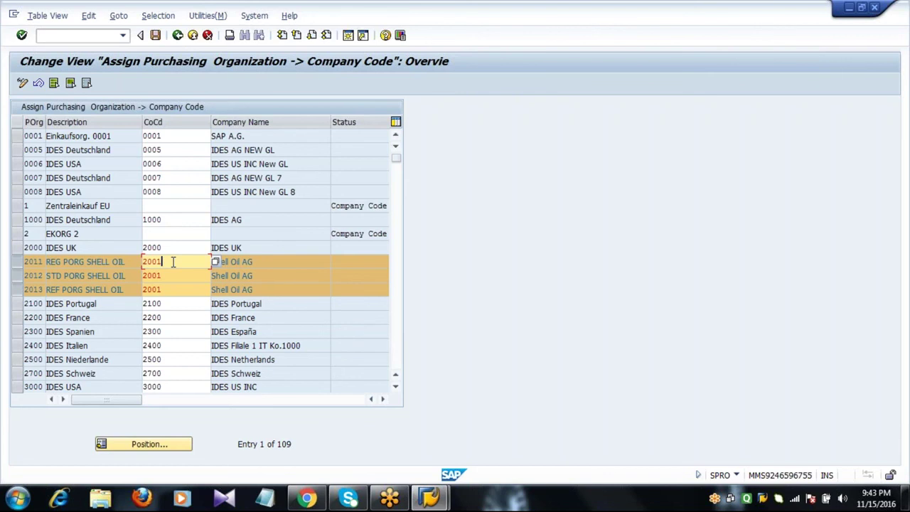
- Save the assignments under the customizing request and go back to the guide
click(155, 35)
click(196, 225)
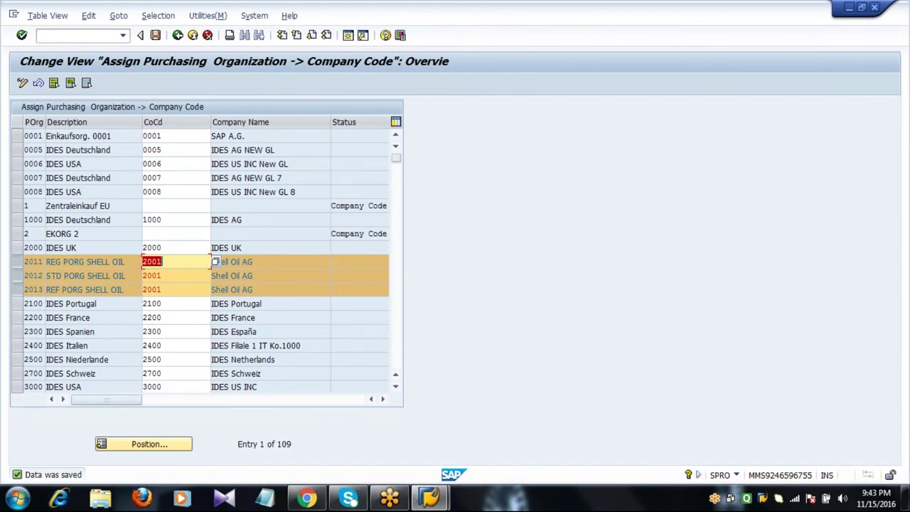
click(181, 37)
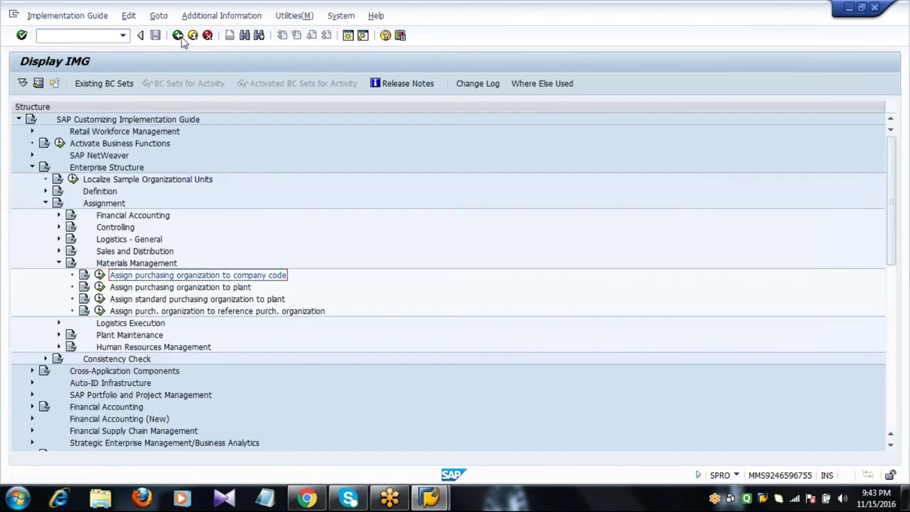
- Run Assign purchasing organization to plant under Enterprise Structure > Assignment > Materials Management
click(140, 290)
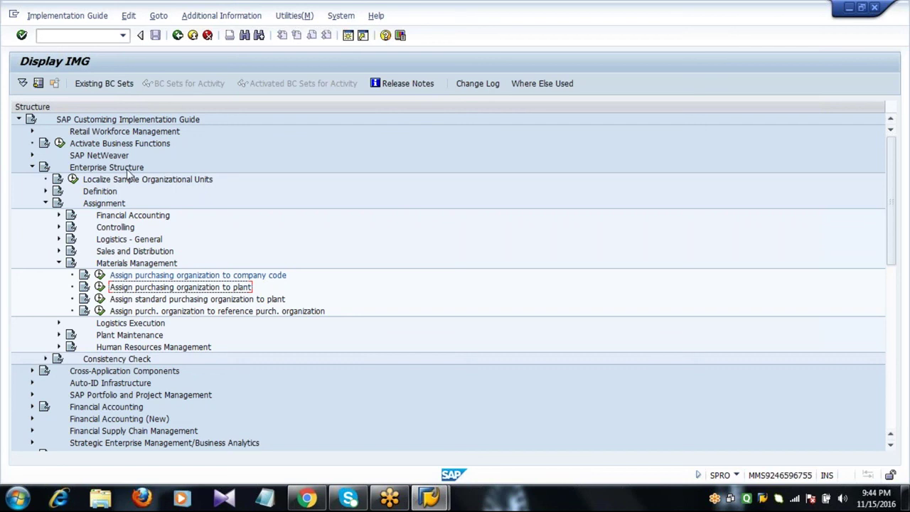
click(126, 170)
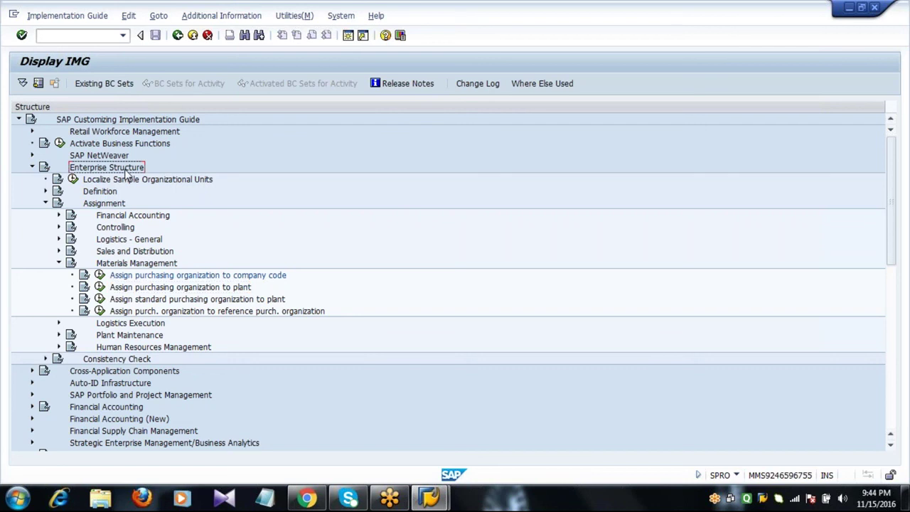
click(105, 206)
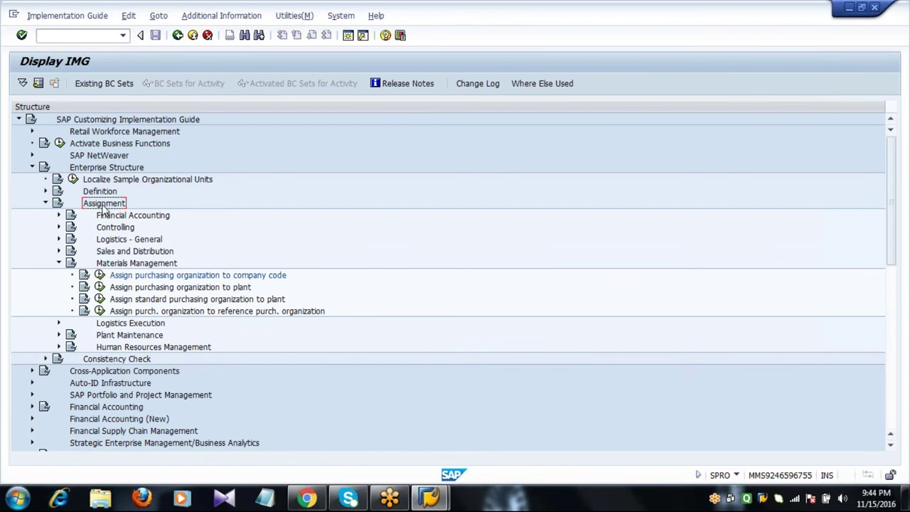
click(111, 267)
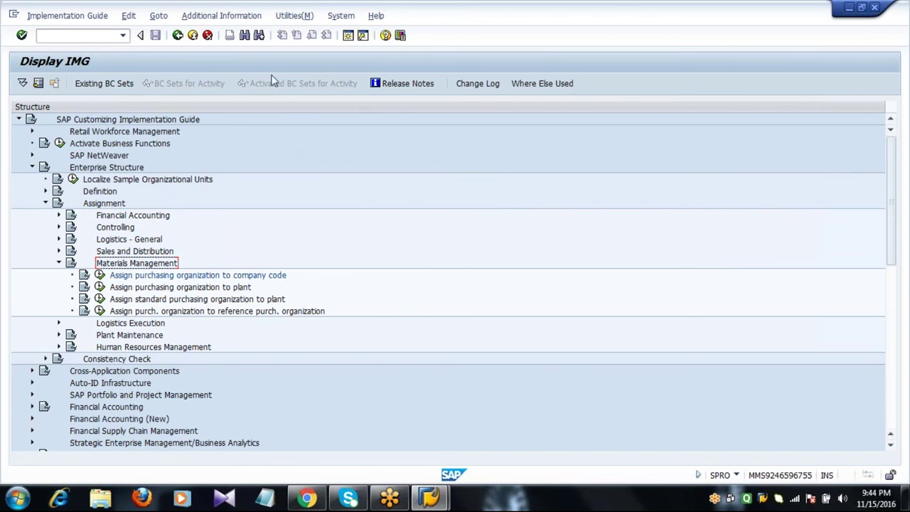
click(139, 290)
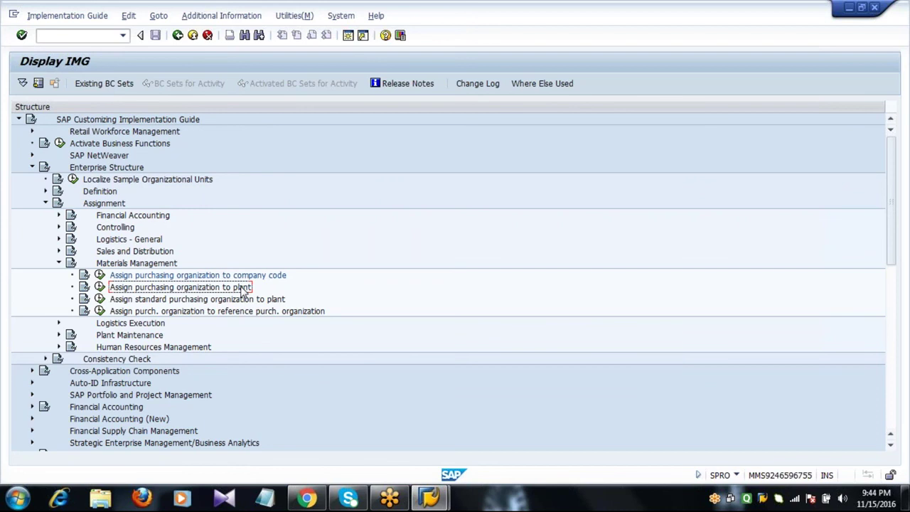
click(99, 287)
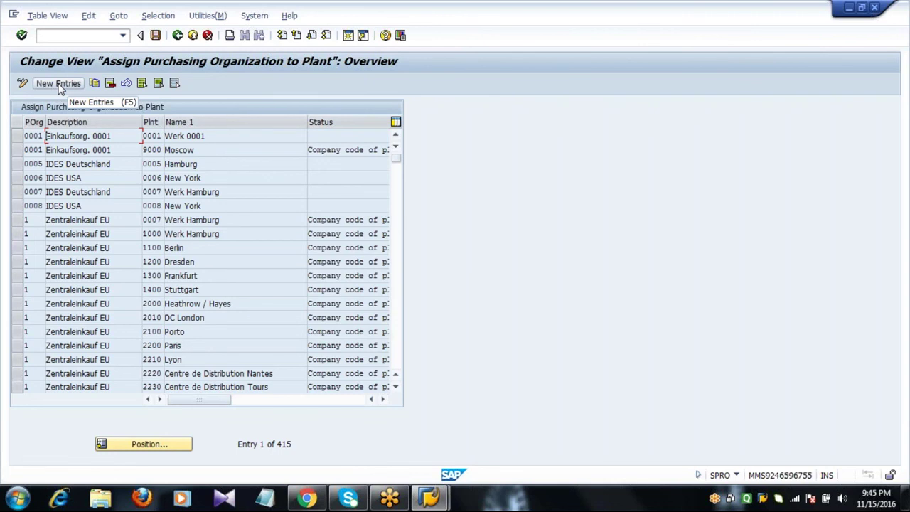
- Create new entries for purchasing organizations 2011, 2012 and 2013
click(60, 83)
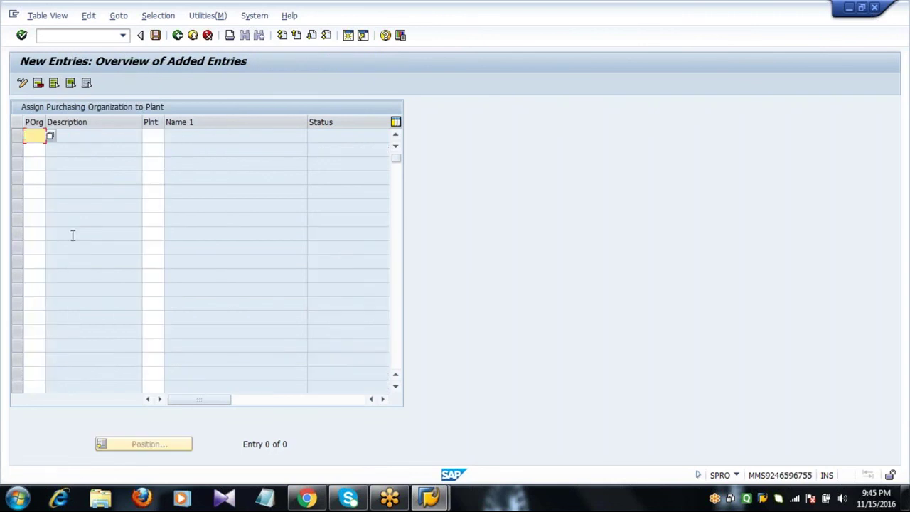
text(2011)
key(Down)
text(2012)
key(Down)
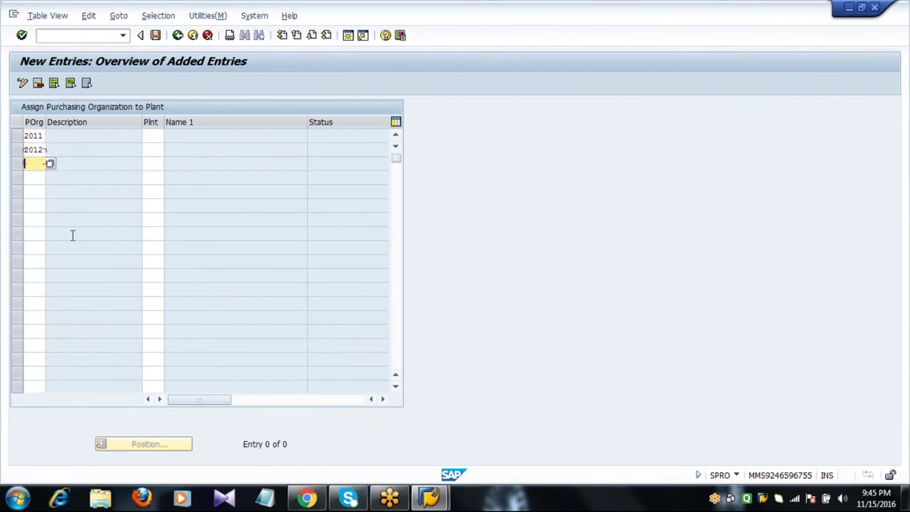
text(2013)
- Enter plant 2001 in all three rows and submit them for checking
key(Tab)
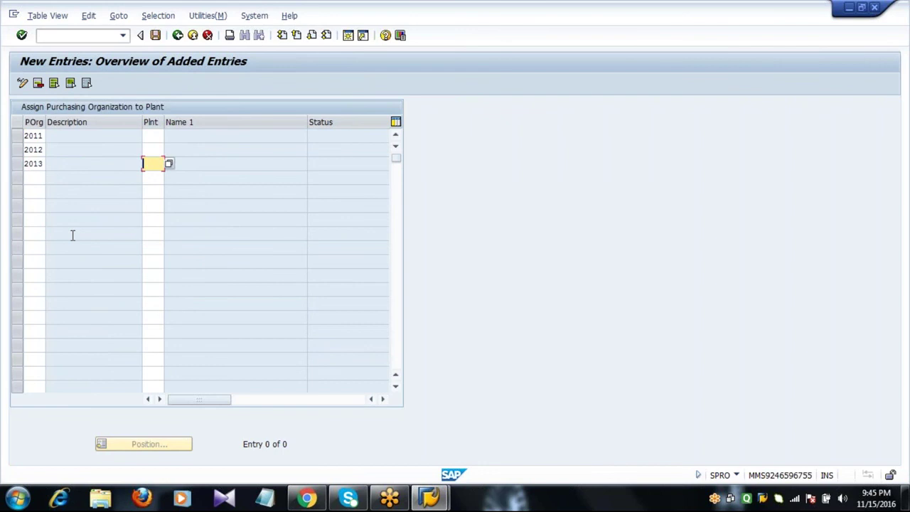
key(Up)
key(Up)
text(2001)
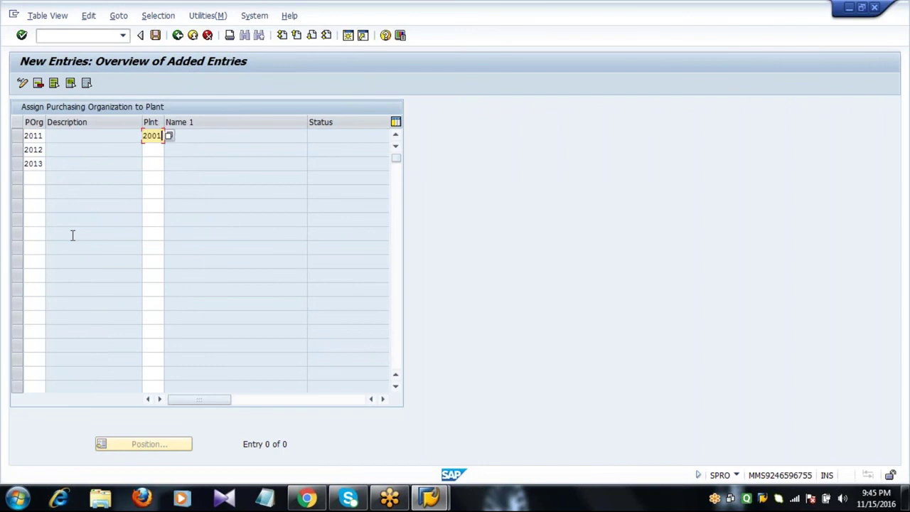
key(Down)
text(2001)
key(Down)
text(2)
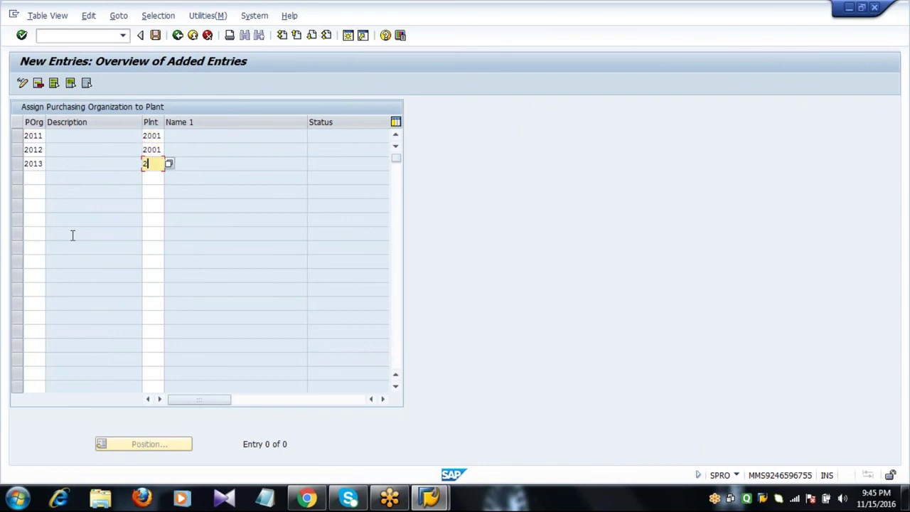
text(001)
key(Return)
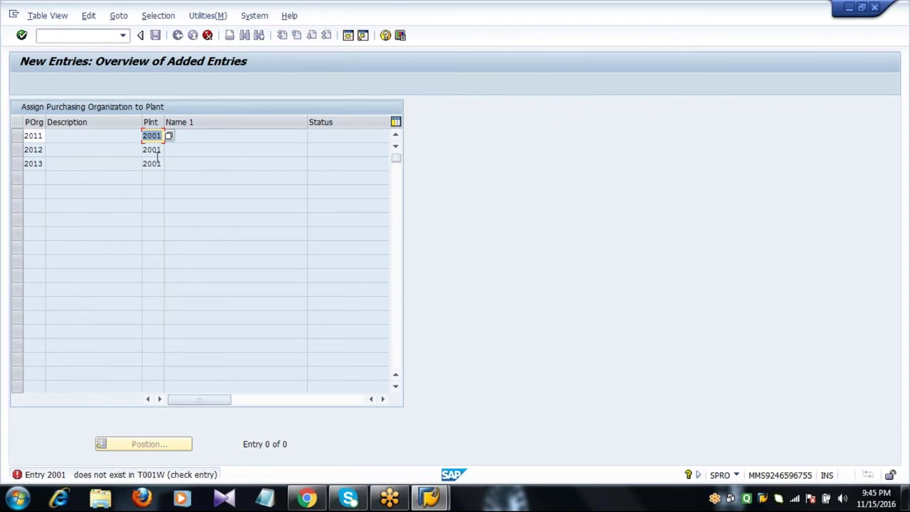
- Correct every row's plant to 2011, picking Shell Oil AG PLANT1 from the F4 search
key(End)
key(BackSpace)
text(11)
click(170, 140)
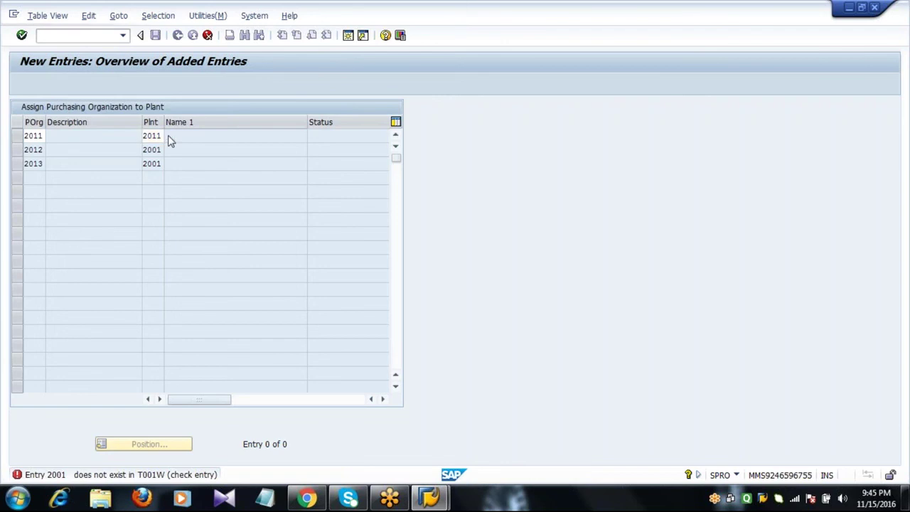
key(F4)
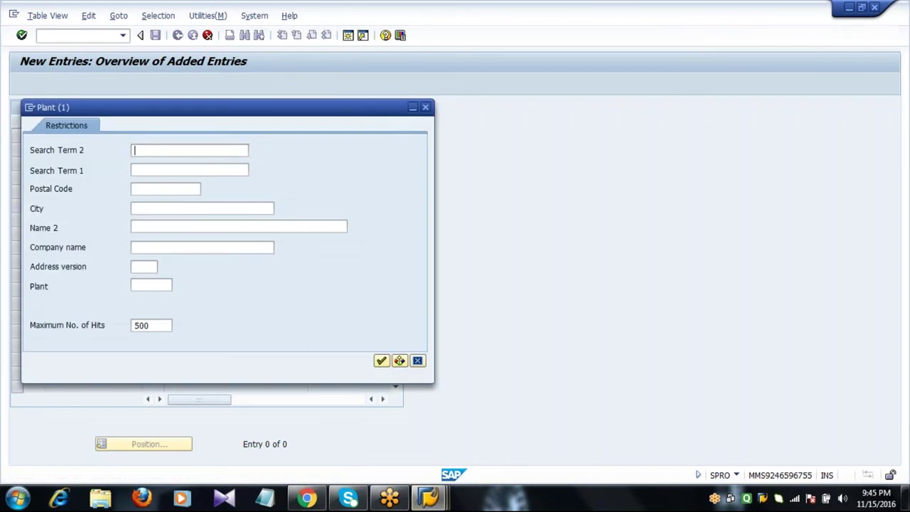
key(Return)
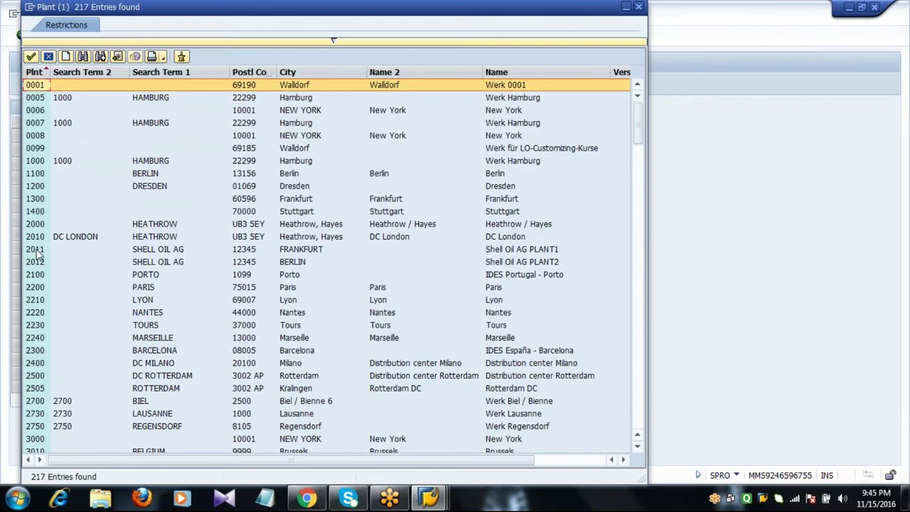
double_click(36, 250)
key(Return)
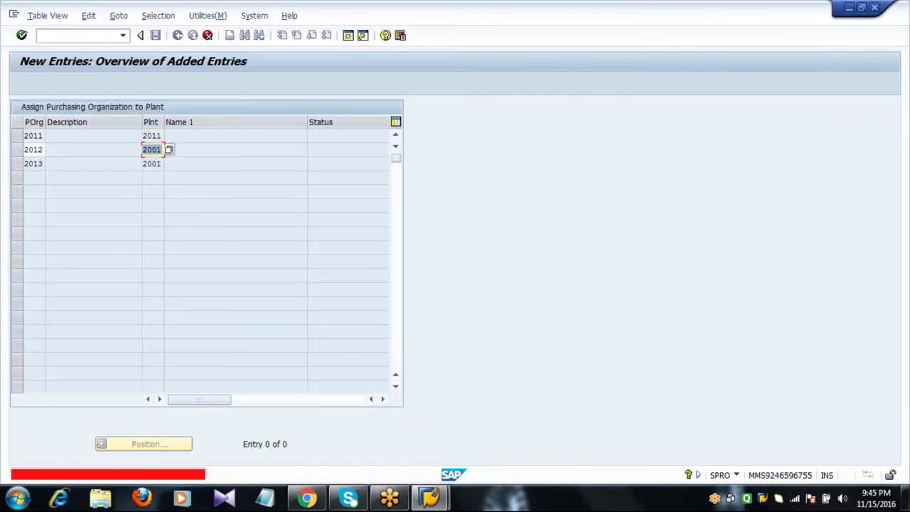
text(2011)
key(Return)
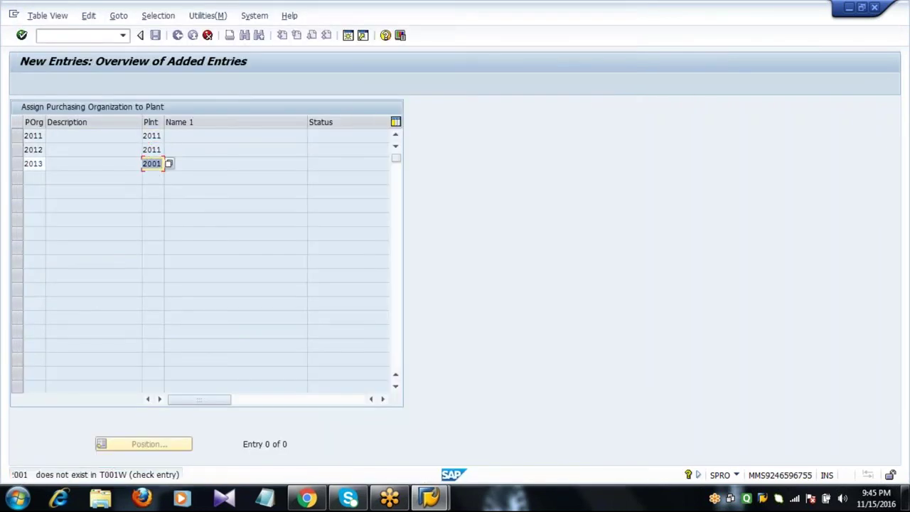
text(2011)
key(Return)
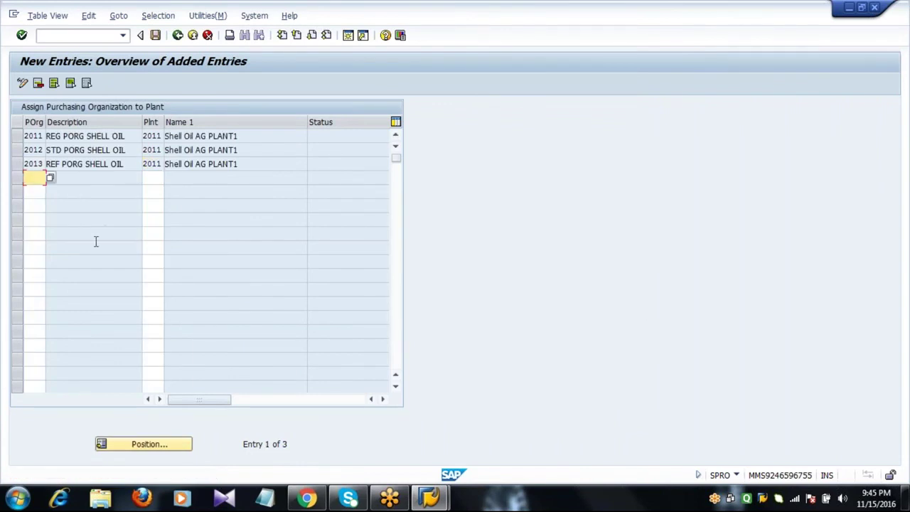
- Add three more rows for purchasing organizations 2011, 2012 and 2013
text(2011)
key(Tab)
text(2011)
key(Tab)
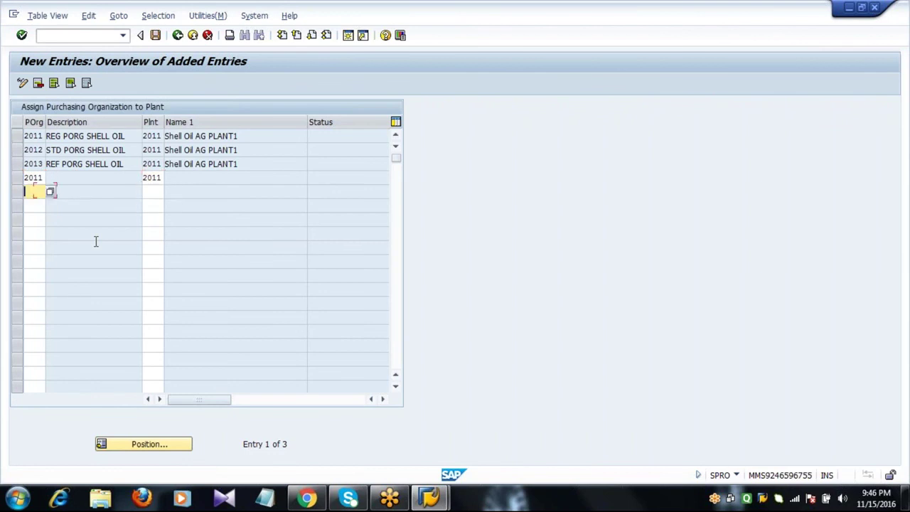
text(2012)
key(Down)
text(2)
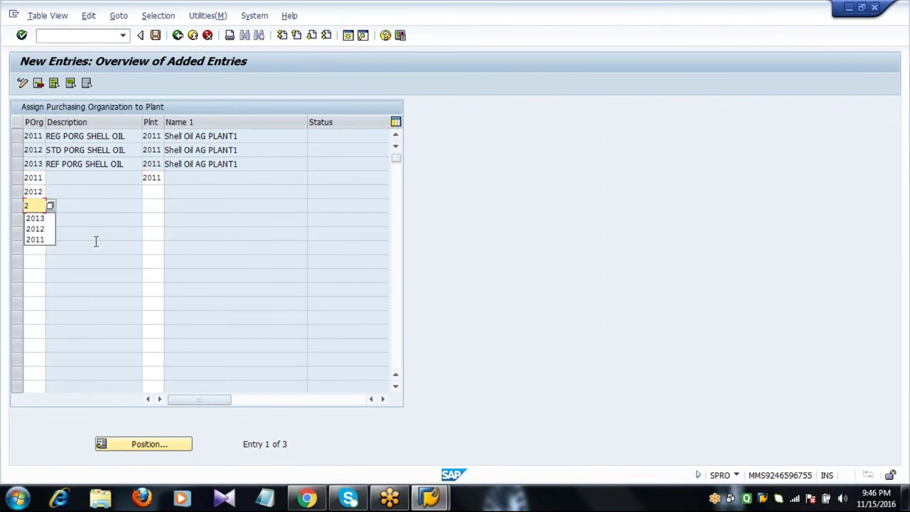
text(013)
key(Tab)
- Set plant 2012 (Shell Oil AG PLANT2) in the three new rows and validate them
key(Up)
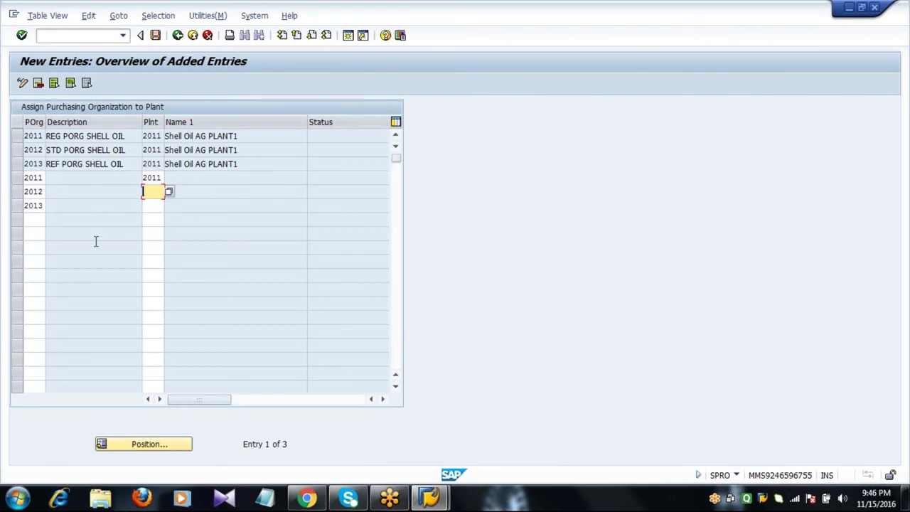
key(Up)
key(BackSpace)
text(2)
key(Down)
text(2012)
key(Down)
text(2)
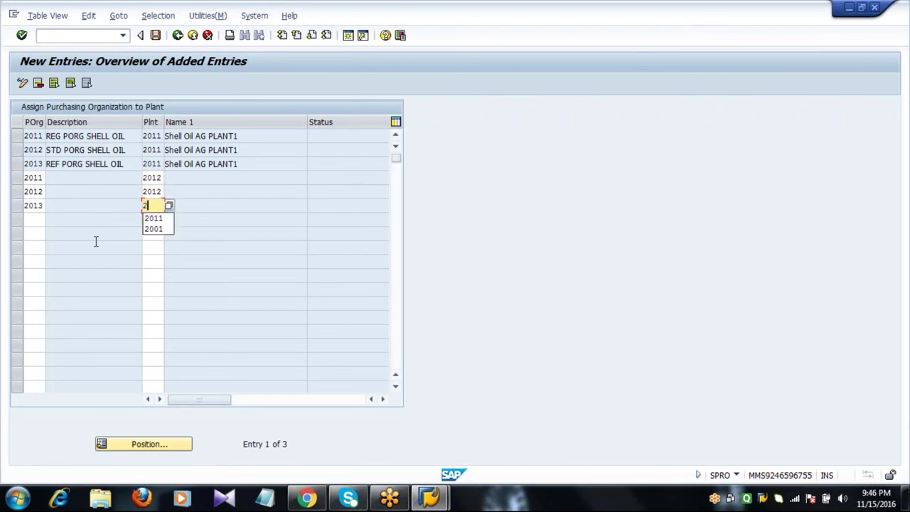
text(012)
key(Return)
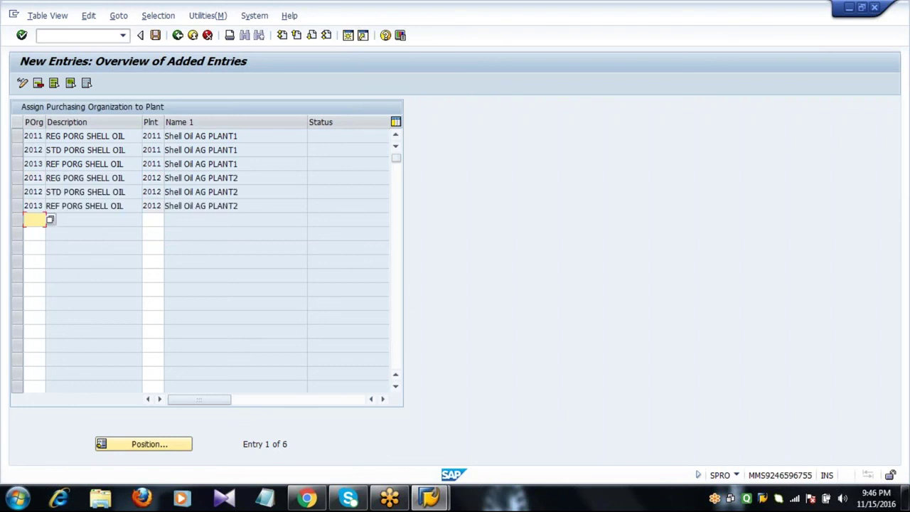
click(81, 192)
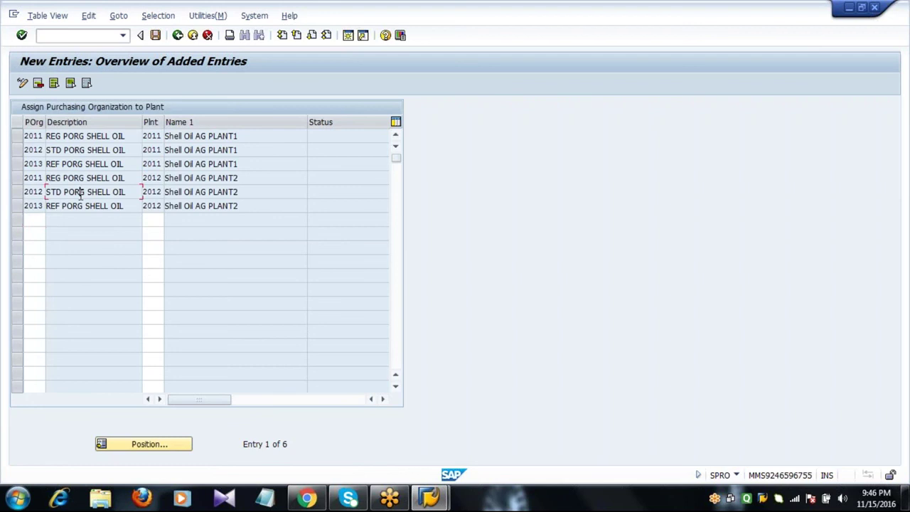
click(222, 192)
key(Return)
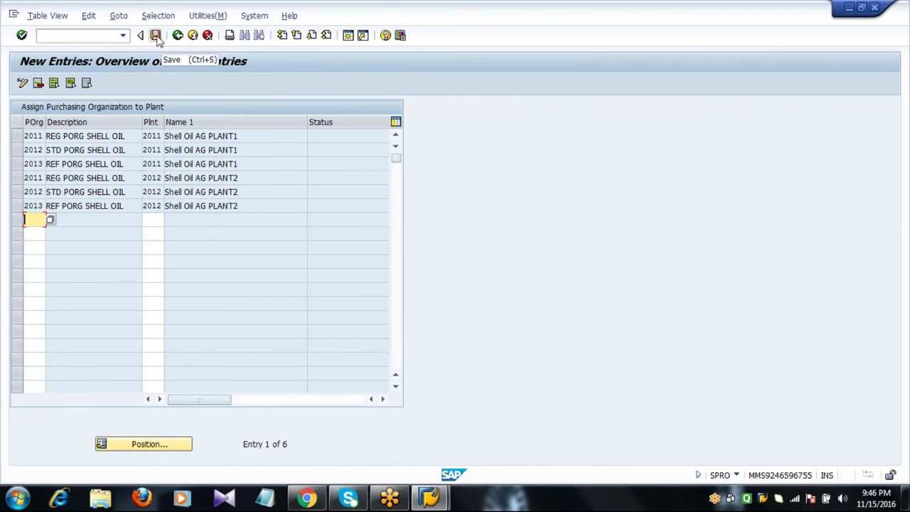
- Save the six assignments under the customizing request and go back to the IMG tree
click(156, 36)
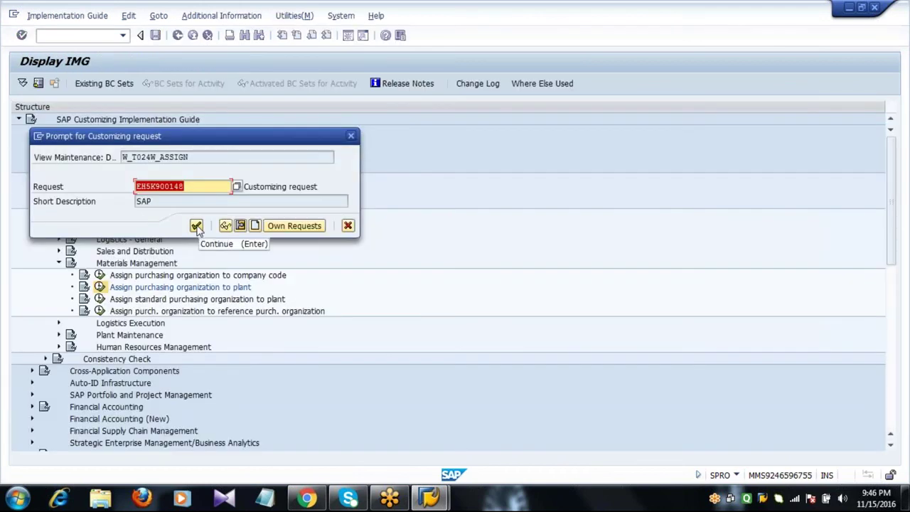
click(196, 226)
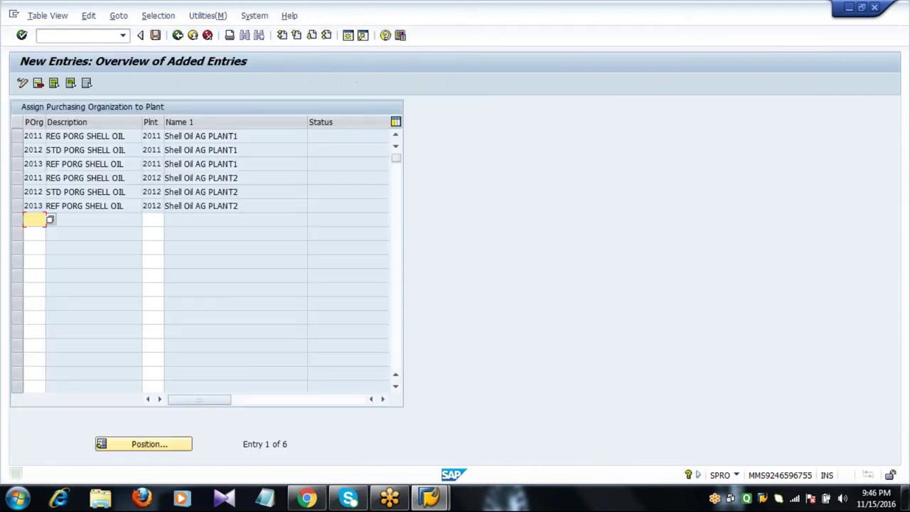
click(178, 35)
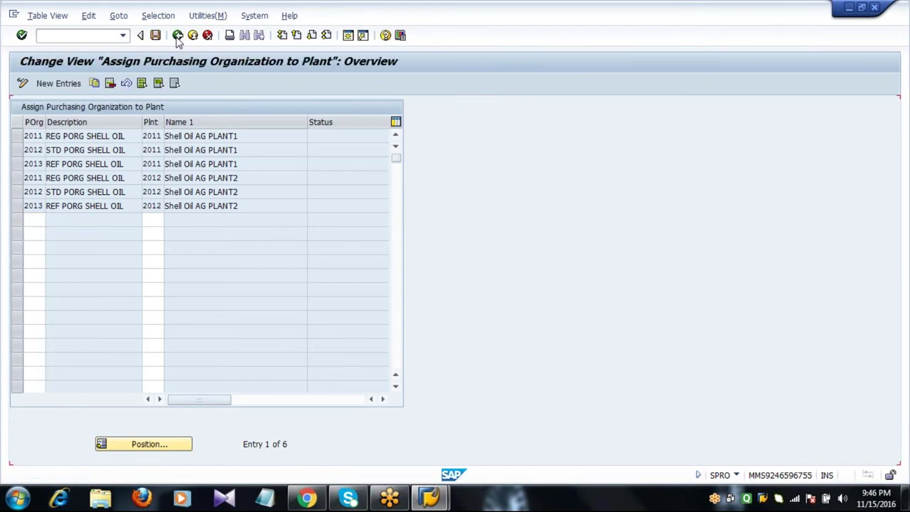
click(178, 36)
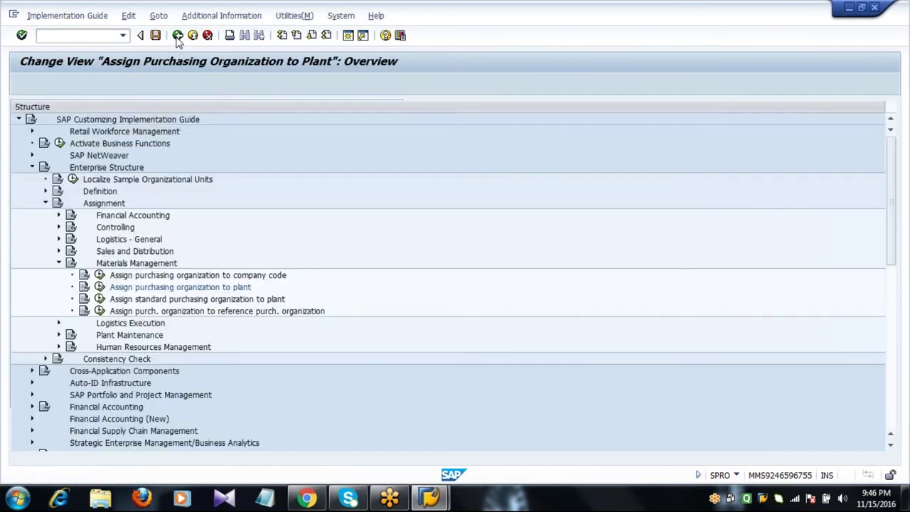
- In 'Assign standard purchasing organization to plant', enter 2012 for plants 2011 and 2012
click(144, 300)
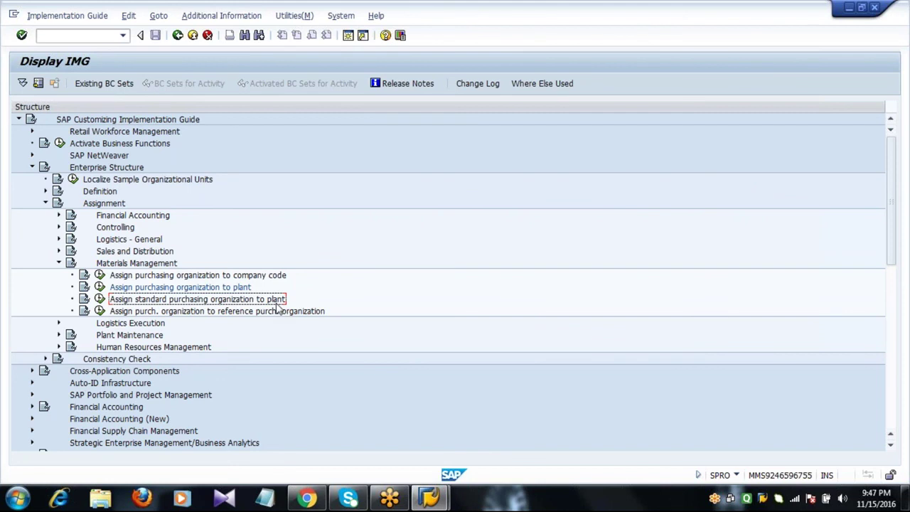
click(100, 300)
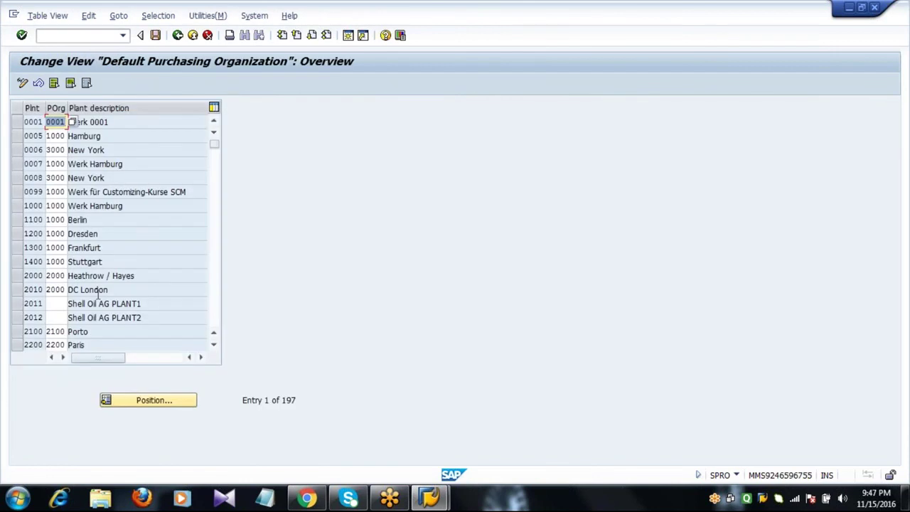
drag(44, 288, 98, 291)
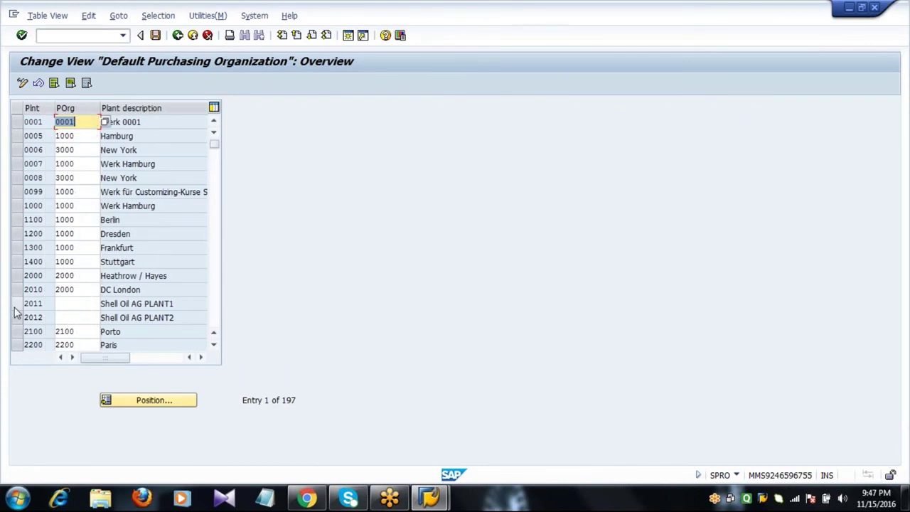
click(17, 308)
click(17, 318)
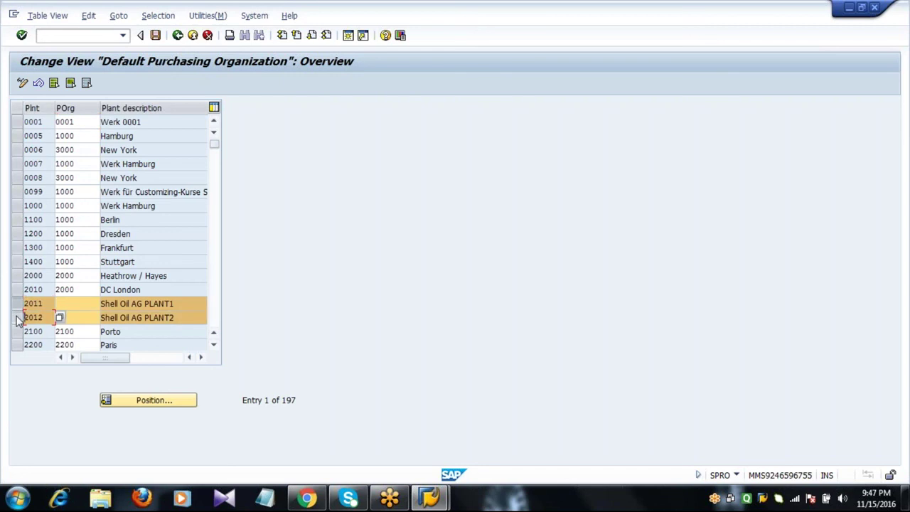
click(81, 303)
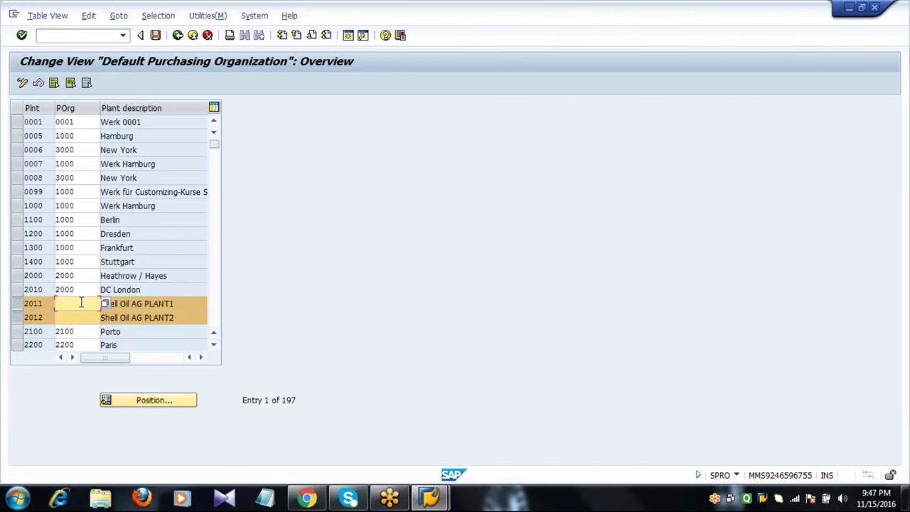
text(2012)
key(Down)
text(2012)
key(Return)
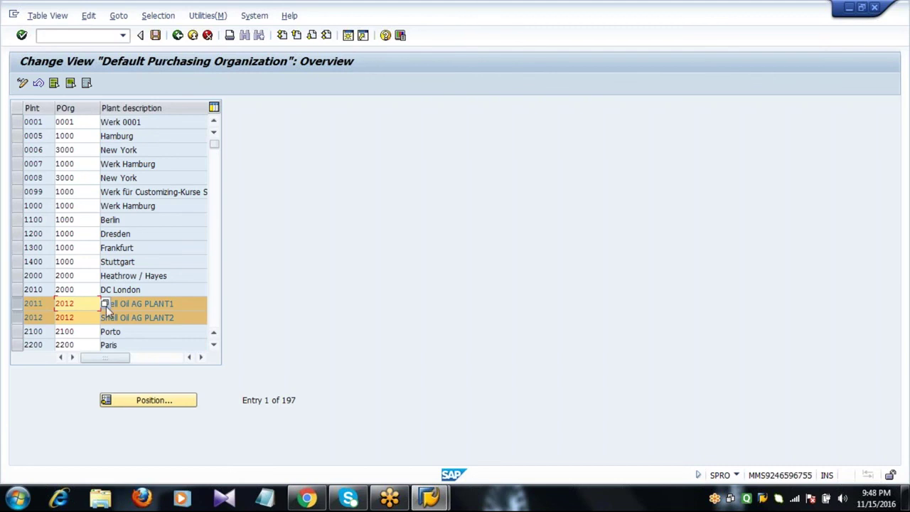
- Save the standard purchasing organization settings and return to the implementation guide
click(156, 38)
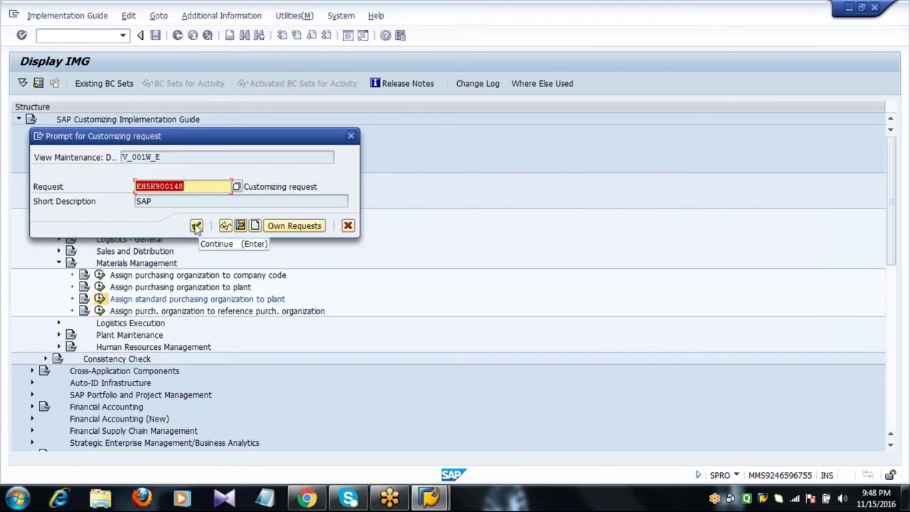
click(196, 226)
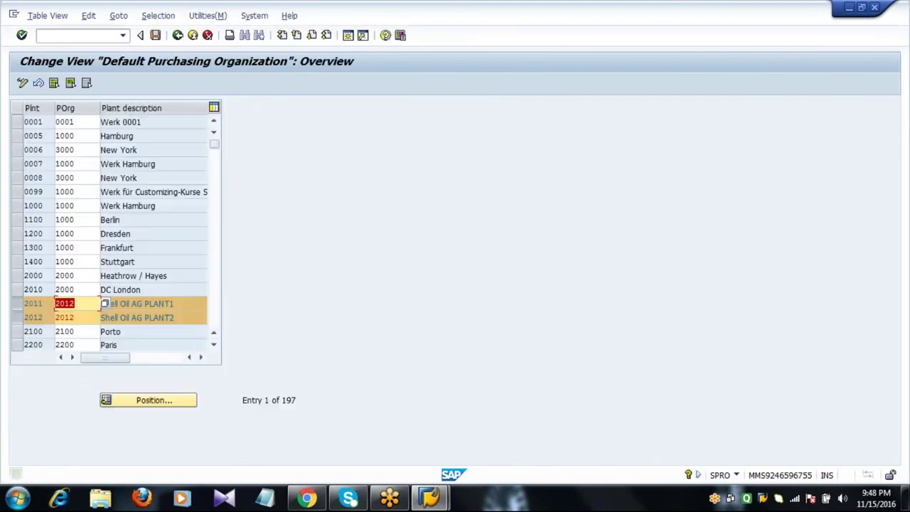
click(178, 36)
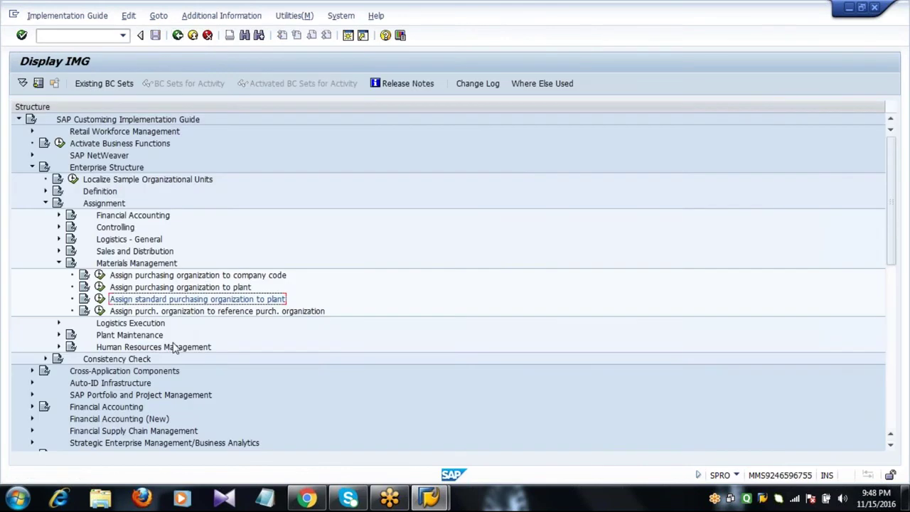
- Run the 'Assign purch. organization to reference purch. organization' activity from the IMG tree
click(180, 315)
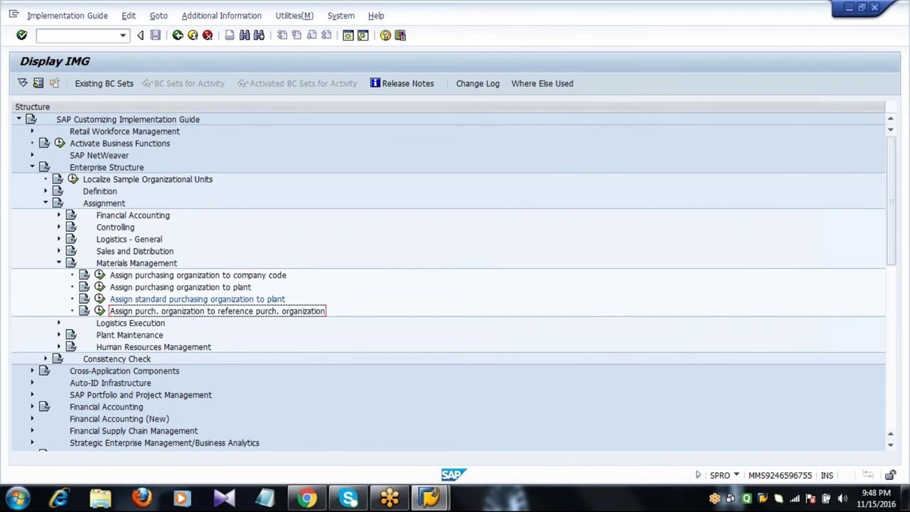
click(537, 21)
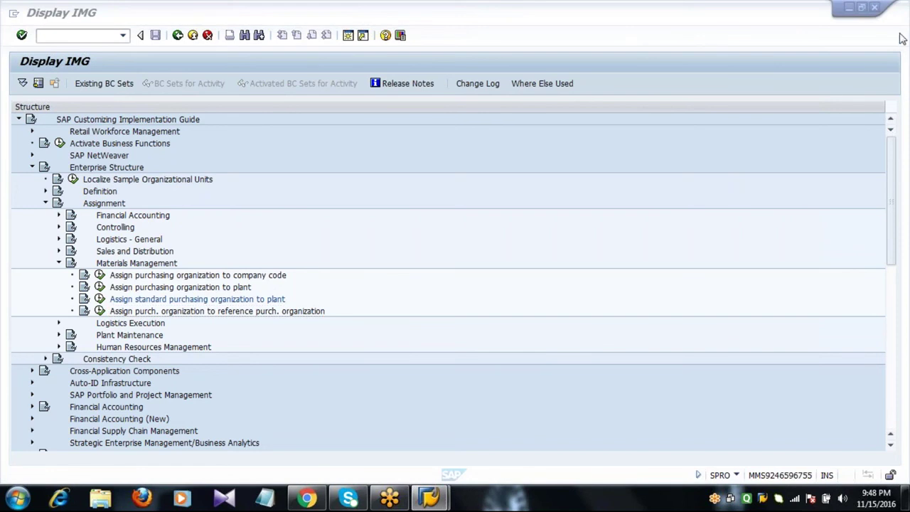
click(145, 318)
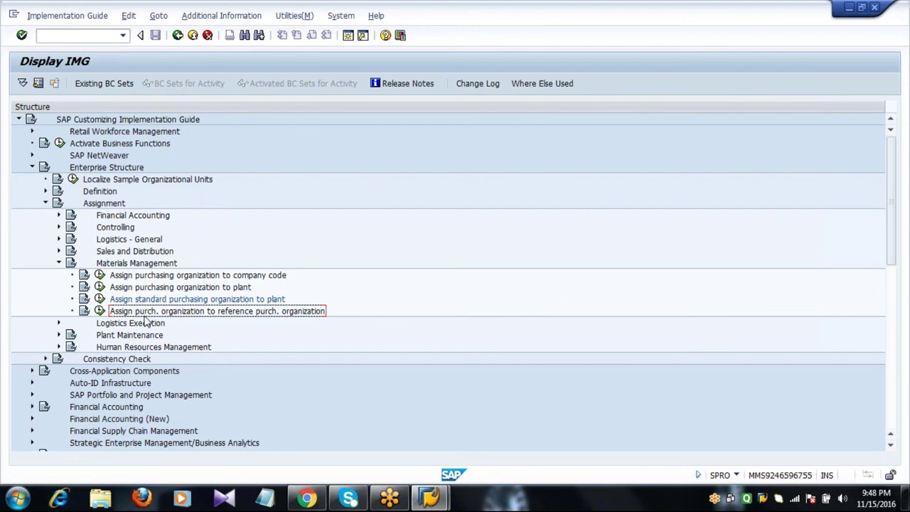
click(99, 310)
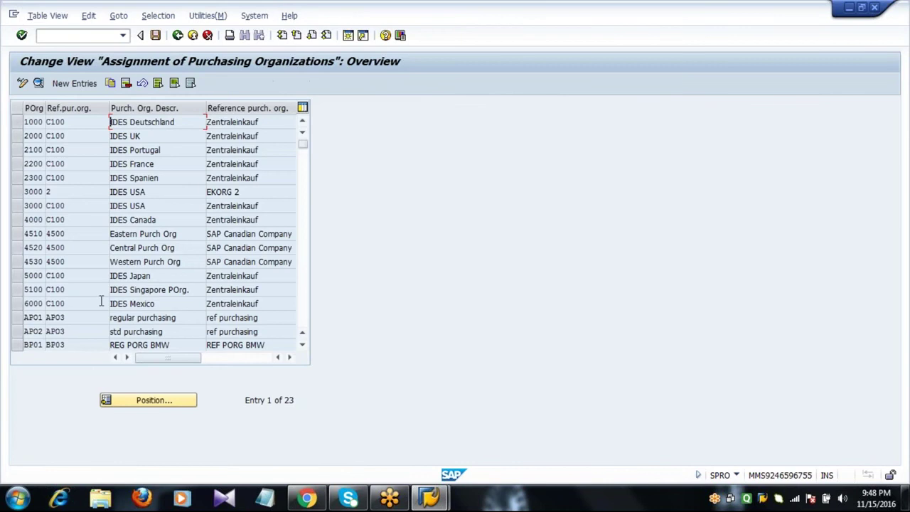
- Add a new entry assigning purchasing organization 2011 to reference organization 2013
click(74, 84)
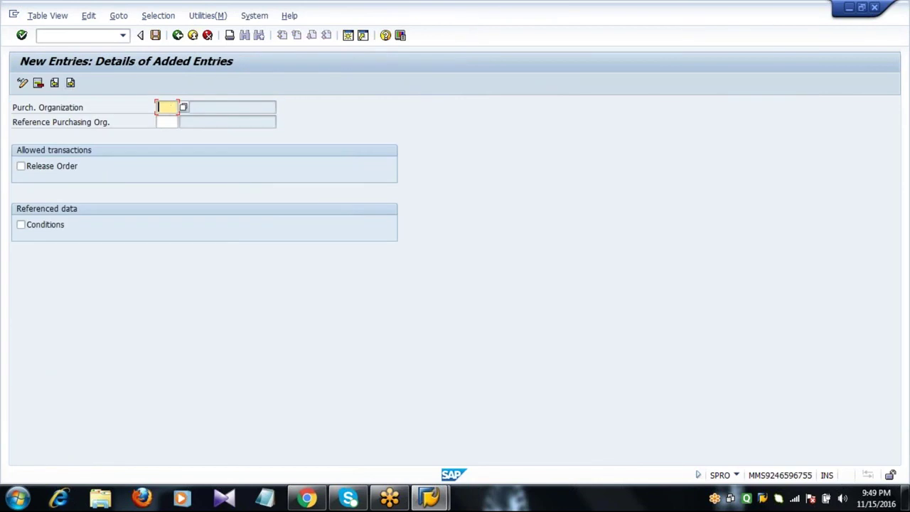
text(2011)
key(Tab)
text(20)
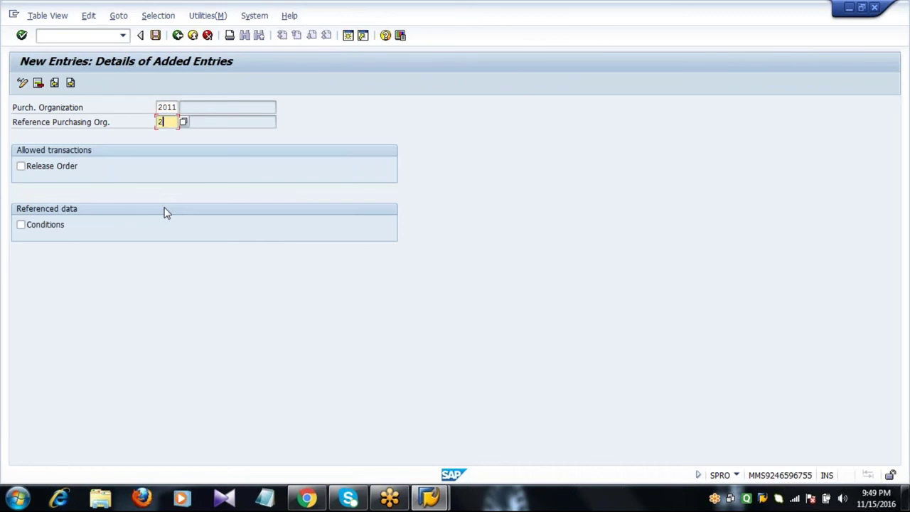
text(13)
key(Return)
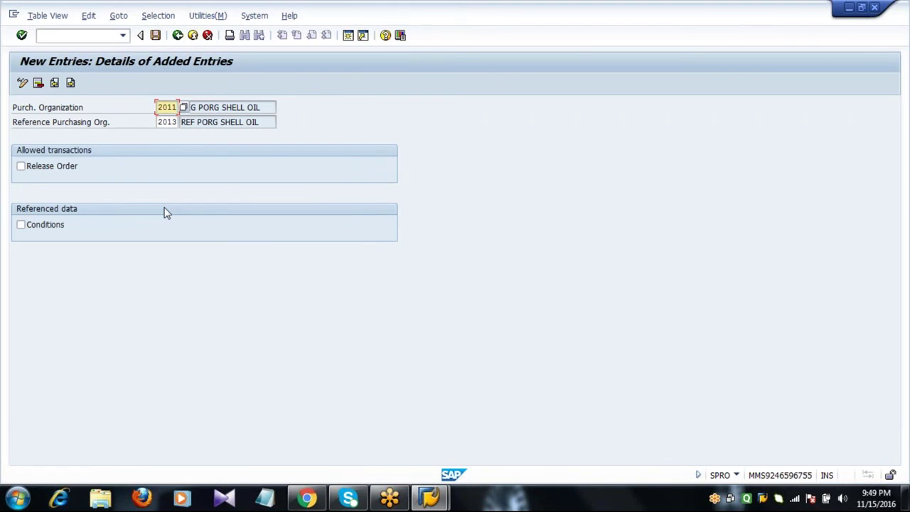
key(Tab)
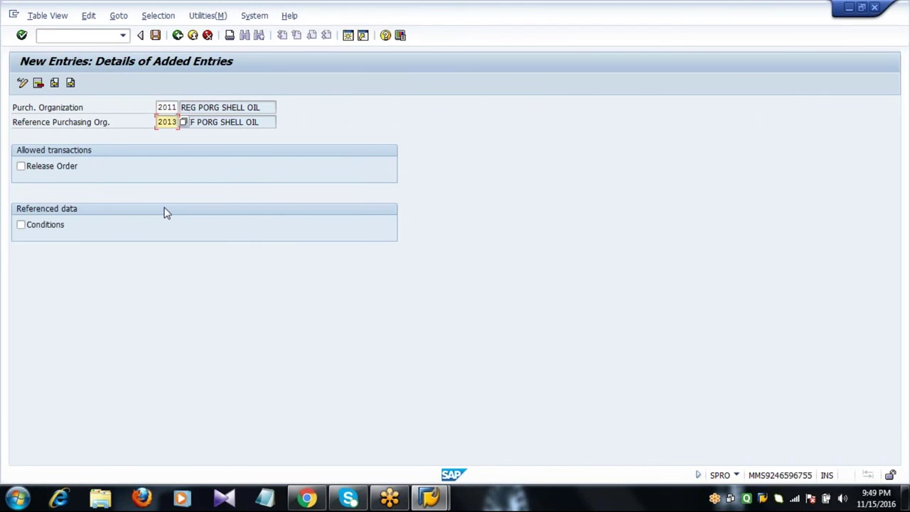
key(shift+Tab)
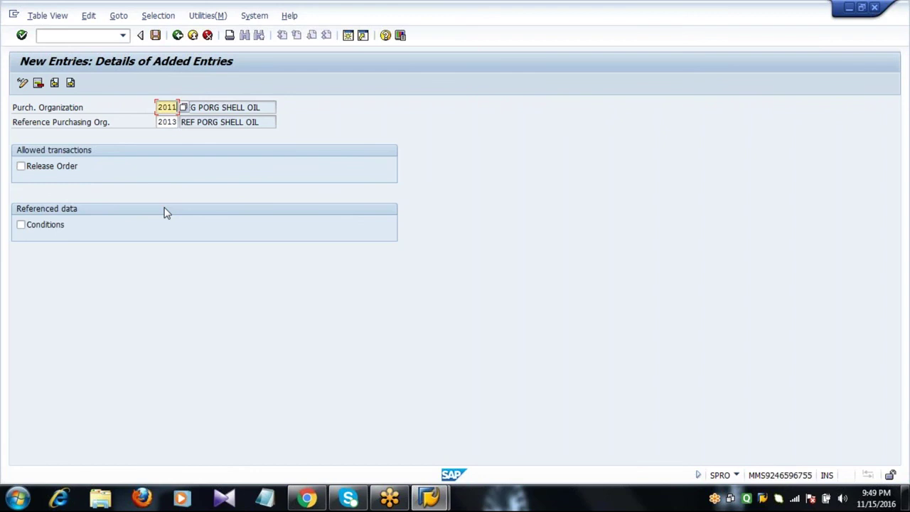
- Save the entry under the customizing request and return to the overview
click(156, 36)
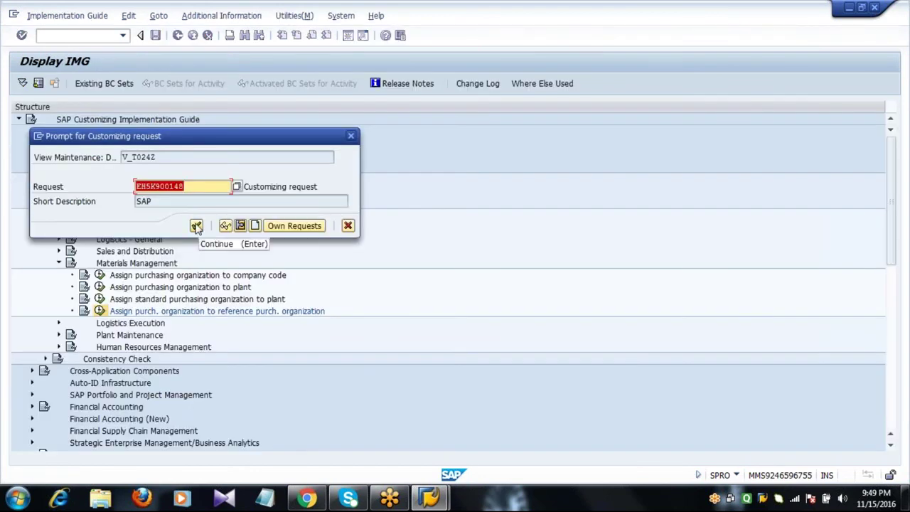
click(196, 226)
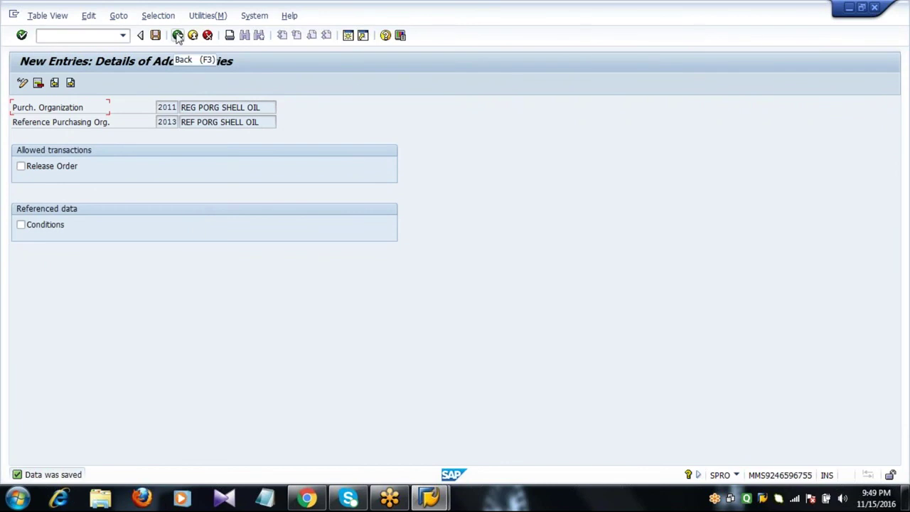
click(178, 36)
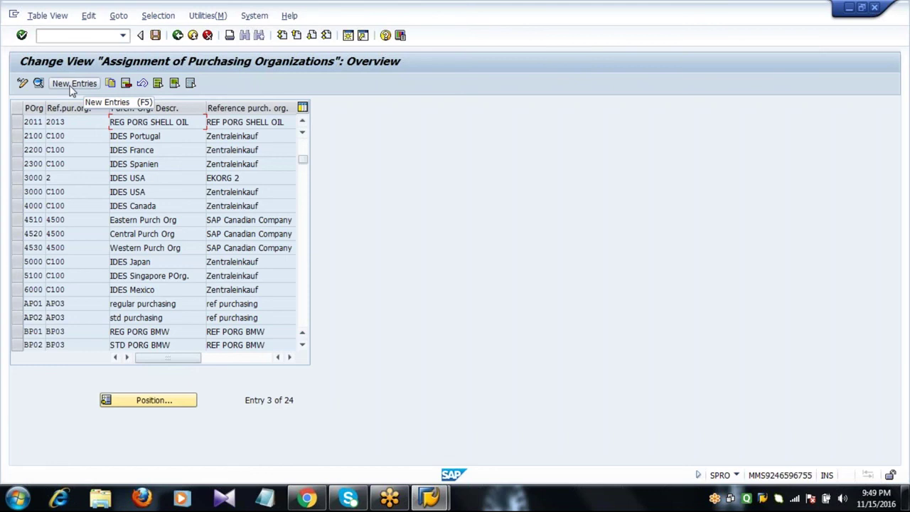
- Add a new entry assigning purchasing organization 2012 to reference organization 2013
click(71, 84)
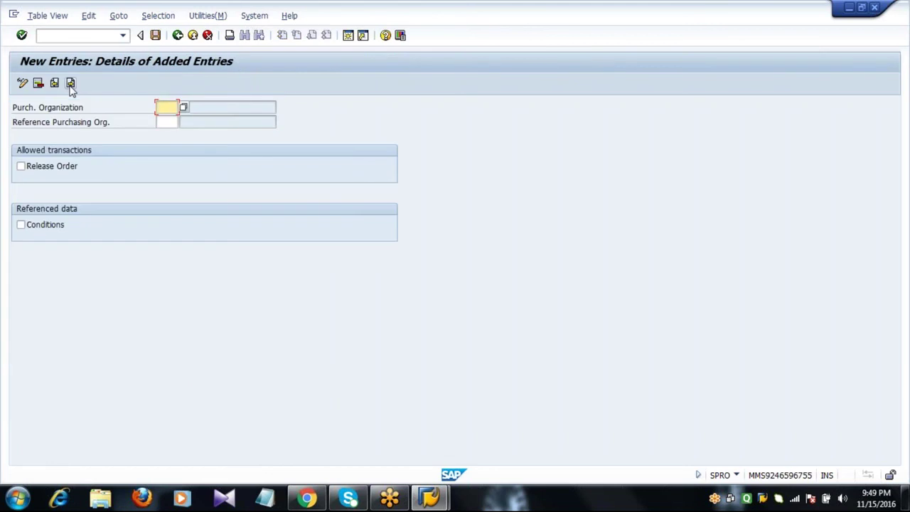
text(201)
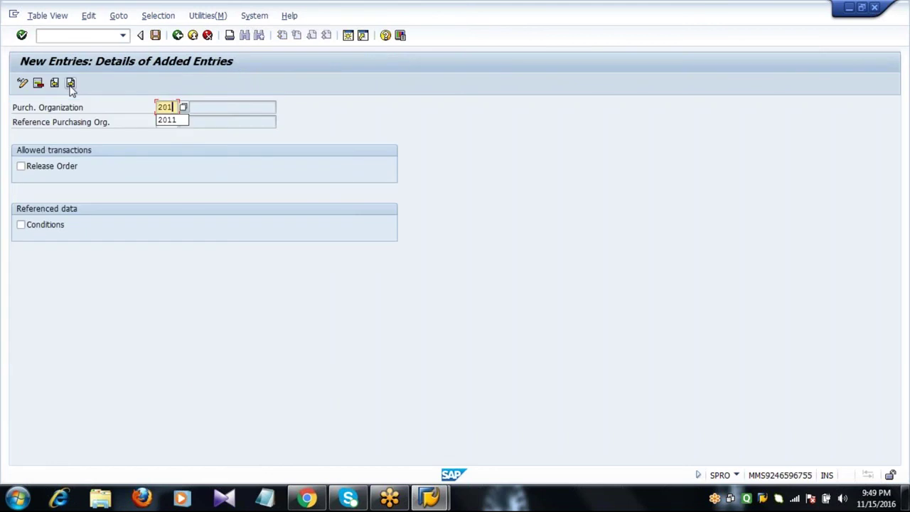
text(2)
key(Tab)
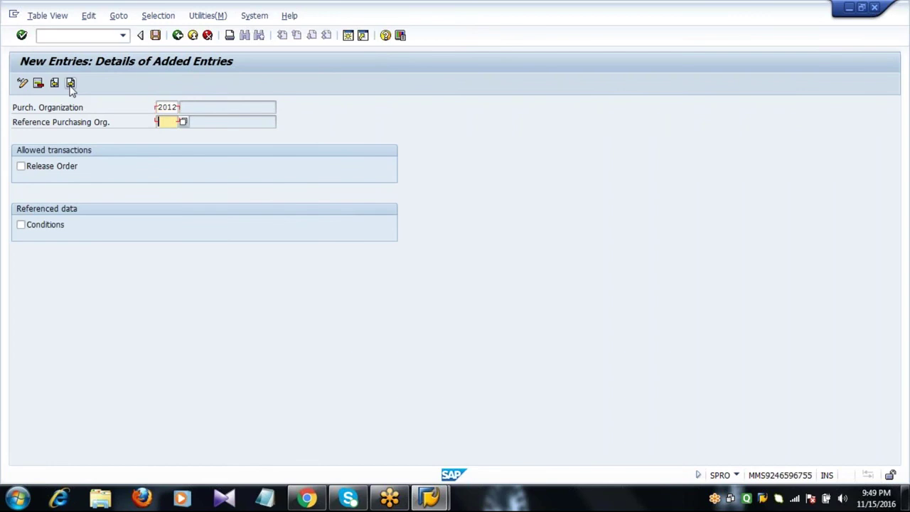
text(2013)
key(Return)
key(Return)
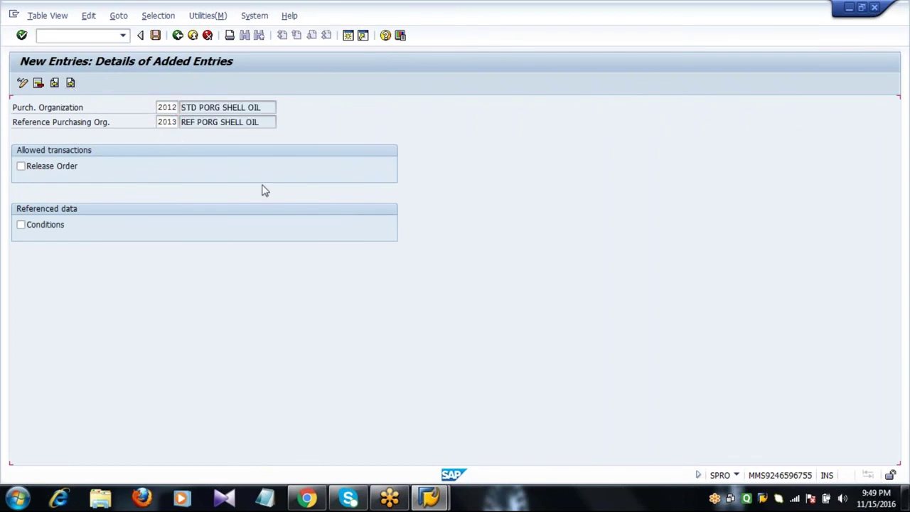
click(247, 122)
- Save the 2012-to-2013 assignment and back out to SAP Easy Access
click(156, 36)
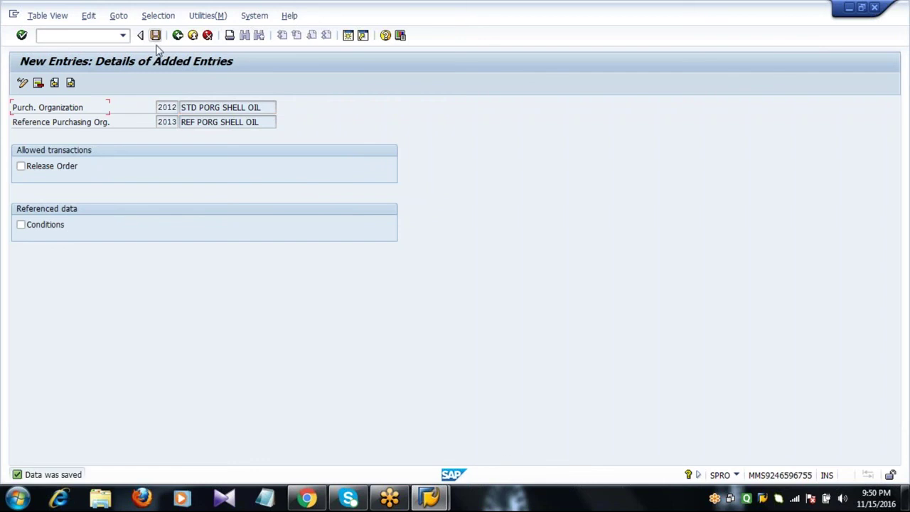
click(177, 35)
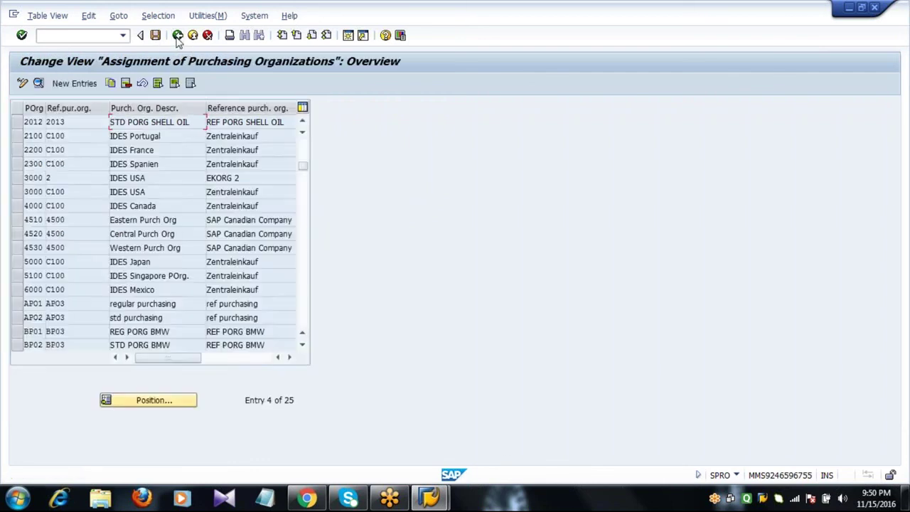
click(178, 37)
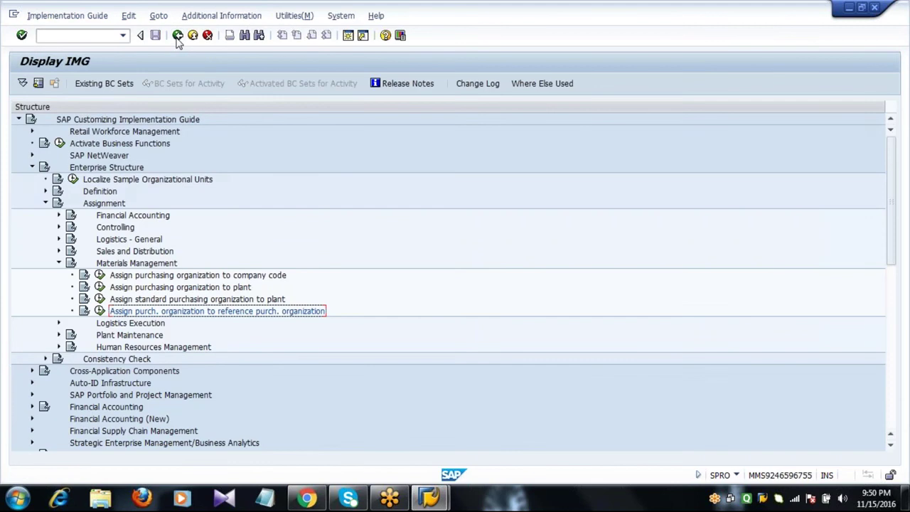
click(177, 37)
click(178, 37)
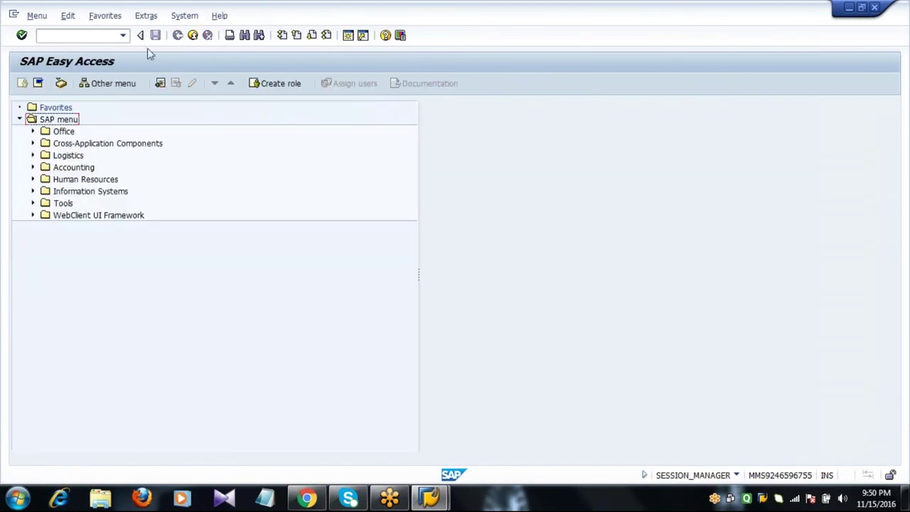
- Run transaction EC01 from the command field
click(78, 36)
text(EC01)
key(Return)
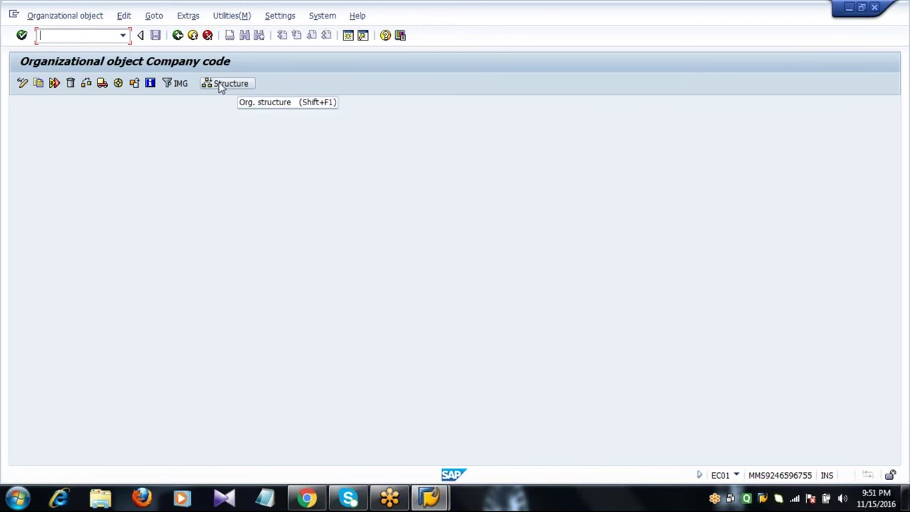
- Switch to Structure navigation, dismiss the help popup, and scroll through the company code Object Lists
click(226, 83)
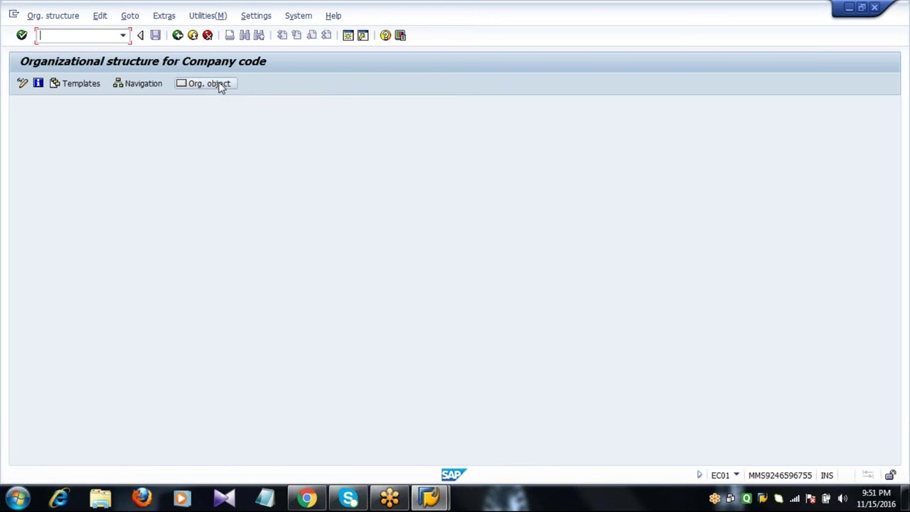
click(141, 85)
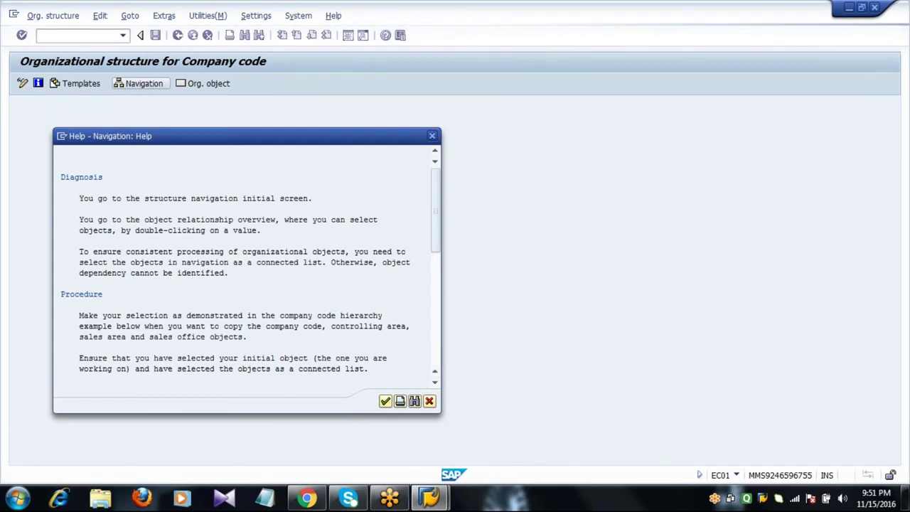
key(Return)
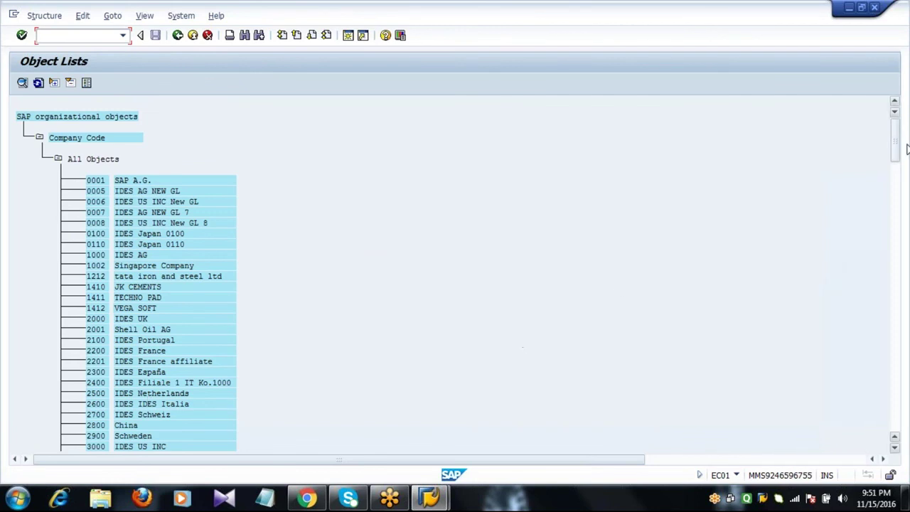
scroll(894, 368, down, 20)
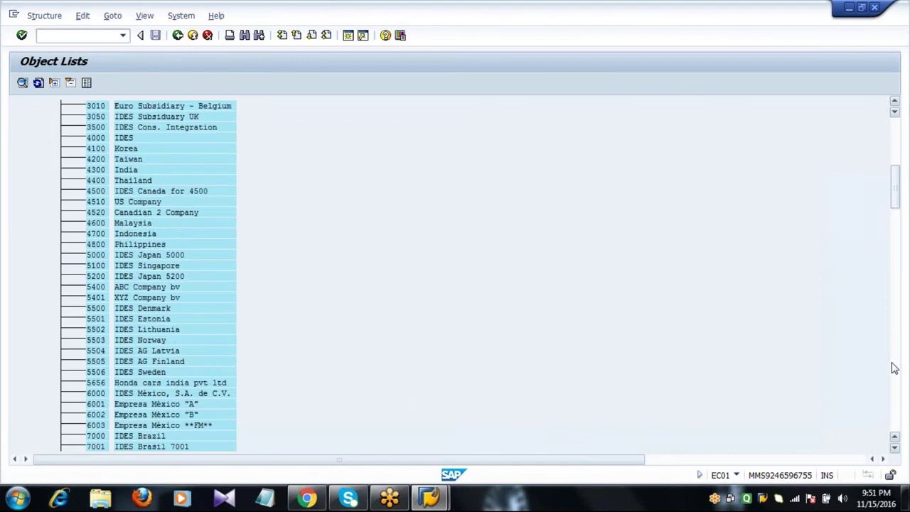
scroll(894, 368, down, 20)
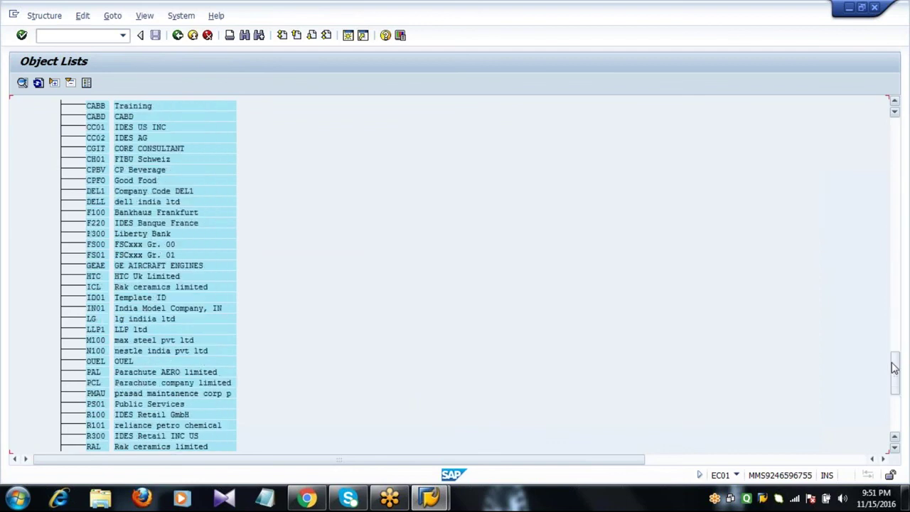
drag(894, 369, 855, 118)
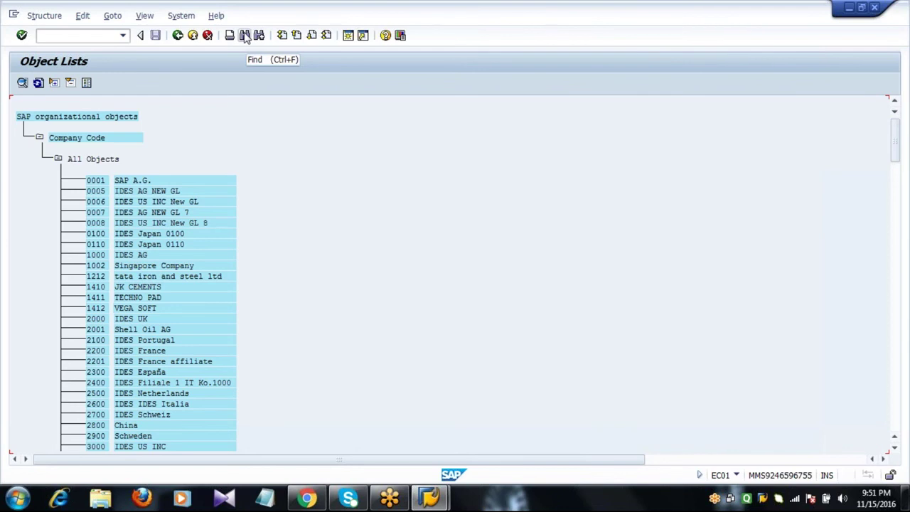
- Search the list for company code 2001 and select the Shell Oil AG row
click(245, 35)
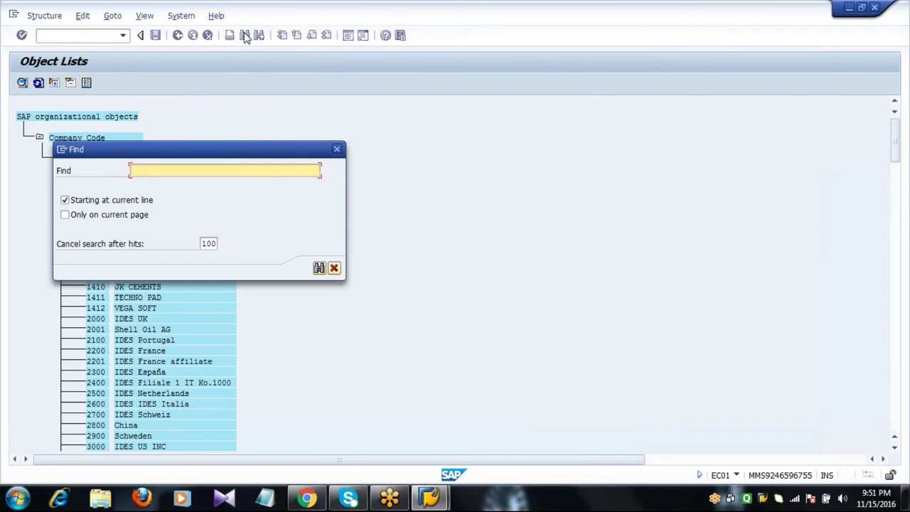
text(2001)
key(Return)
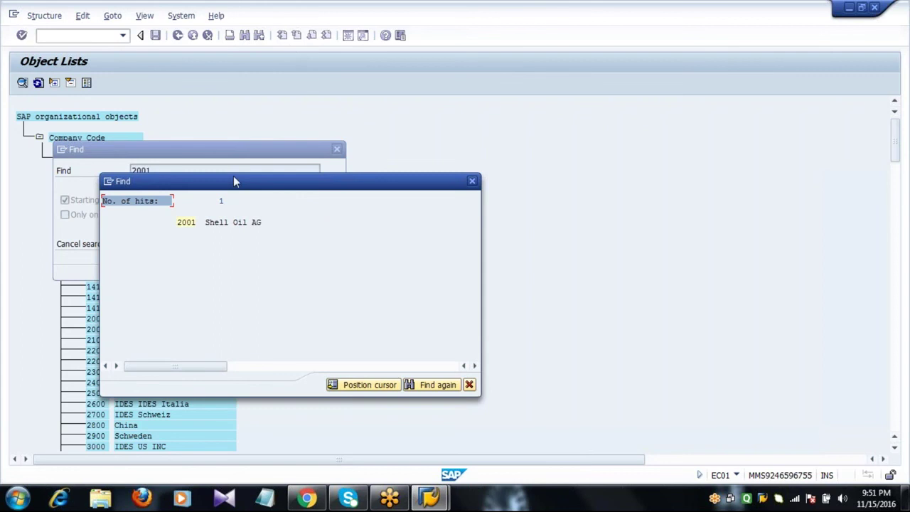
click(186, 225)
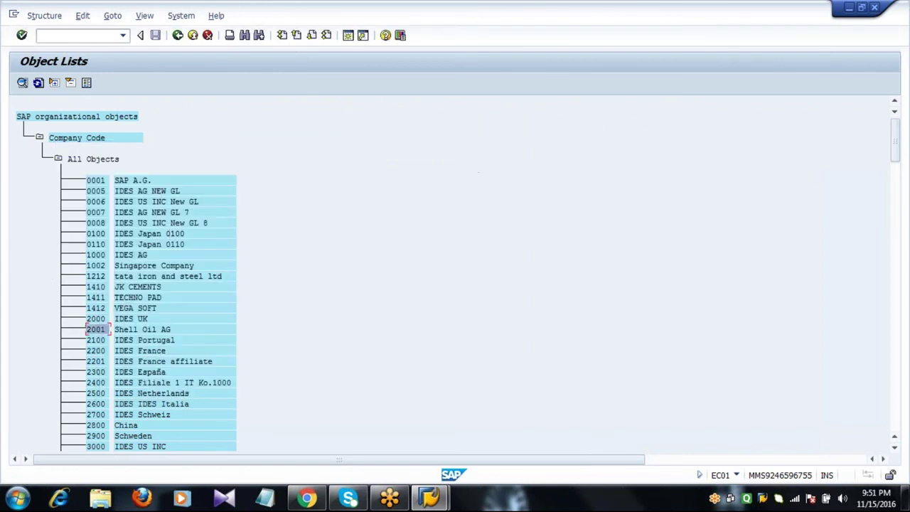
click(119, 331)
click(98, 330)
- Open the 2001 Shell Oil AG structure in navigation view and check plants 2011 and 2012
double_click(100, 332)
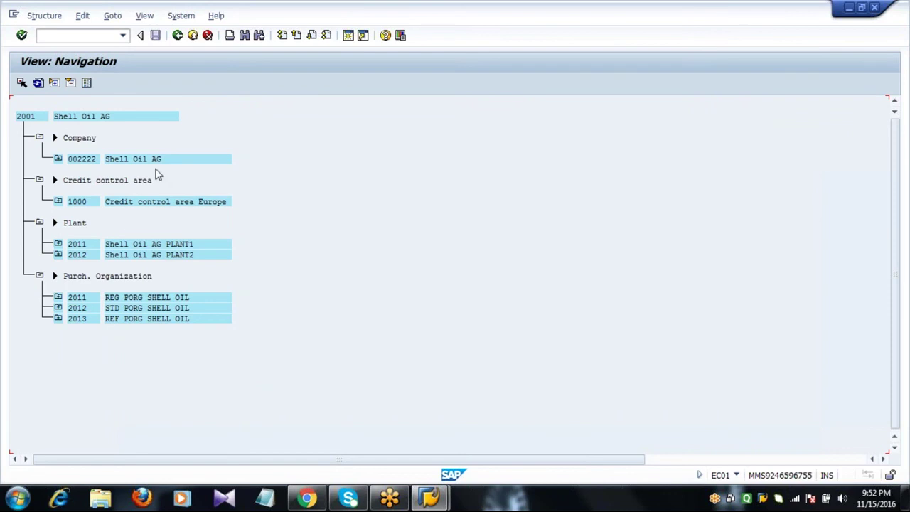
click(29, 119)
click(91, 161)
click(40, 181)
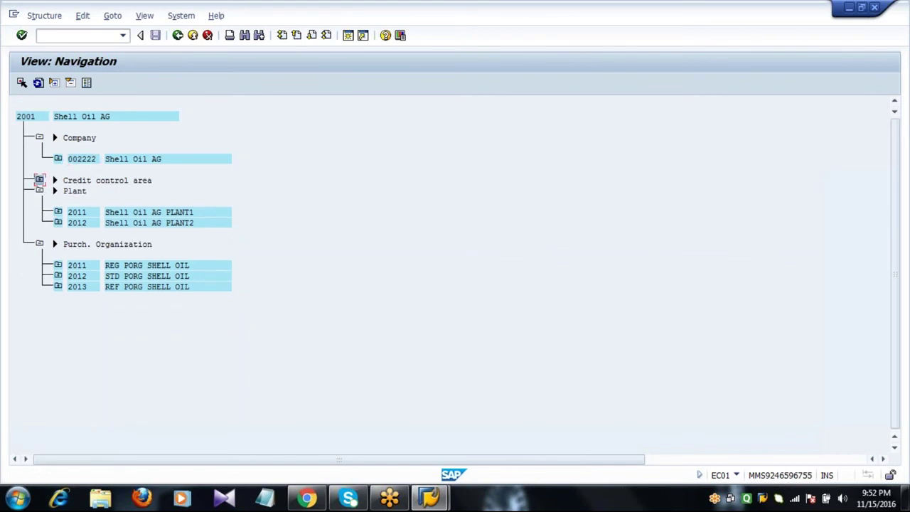
click(117, 216)
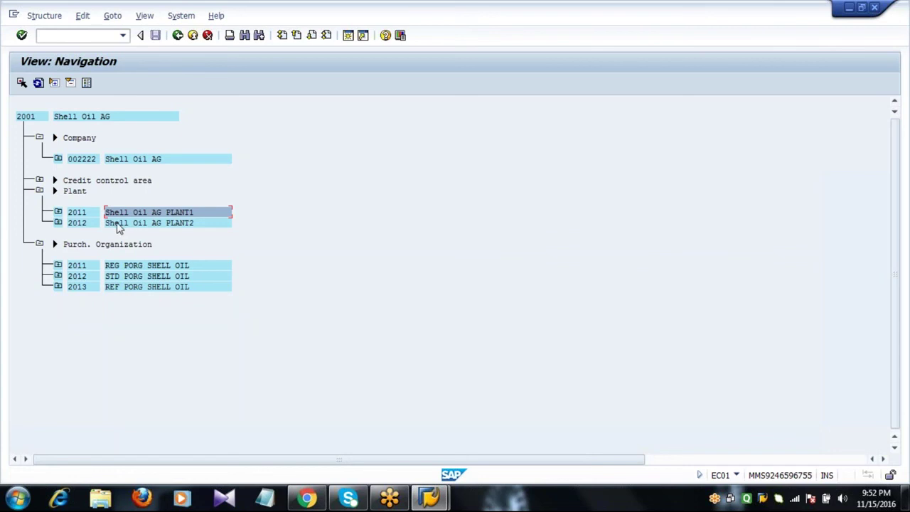
click(118, 225)
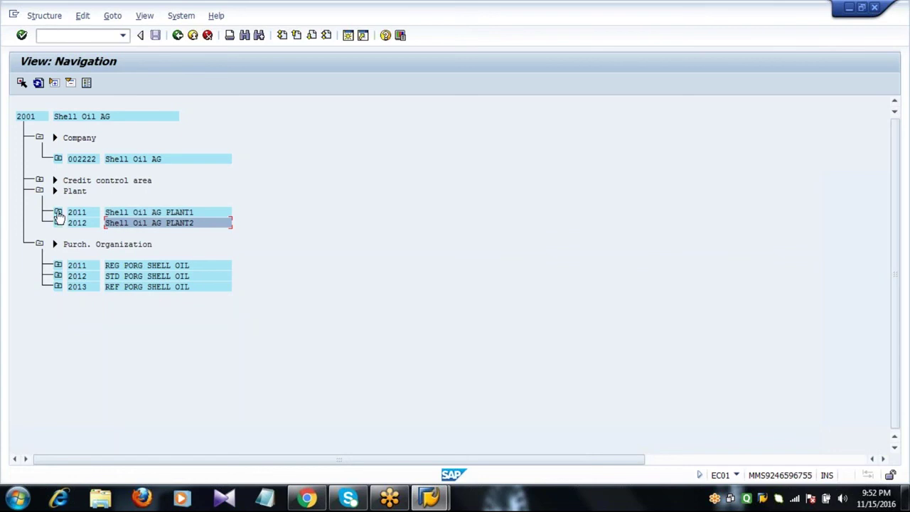
- Expand plant 2011 to review MAINSTORES, SUBSTORES and MINISTORES, then expand plant 2012
click(58, 212)
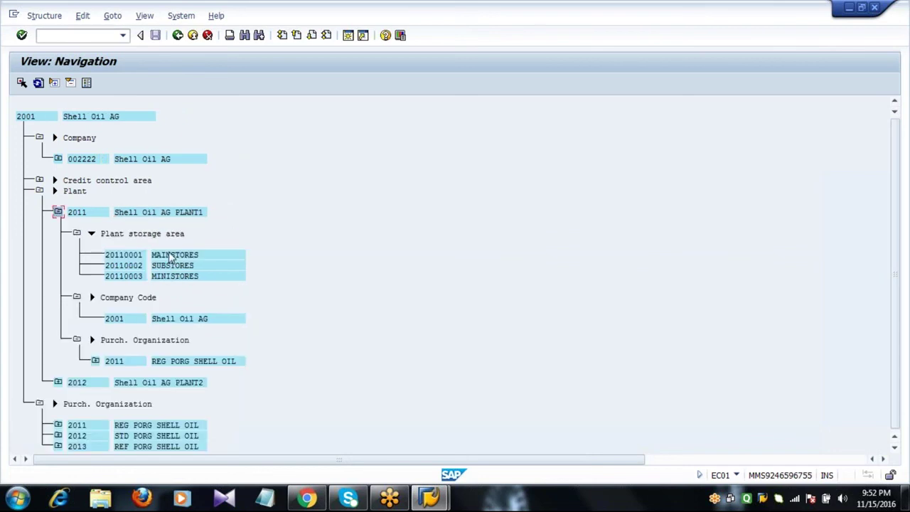
click(172, 255)
click(170, 265)
click(166, 278)
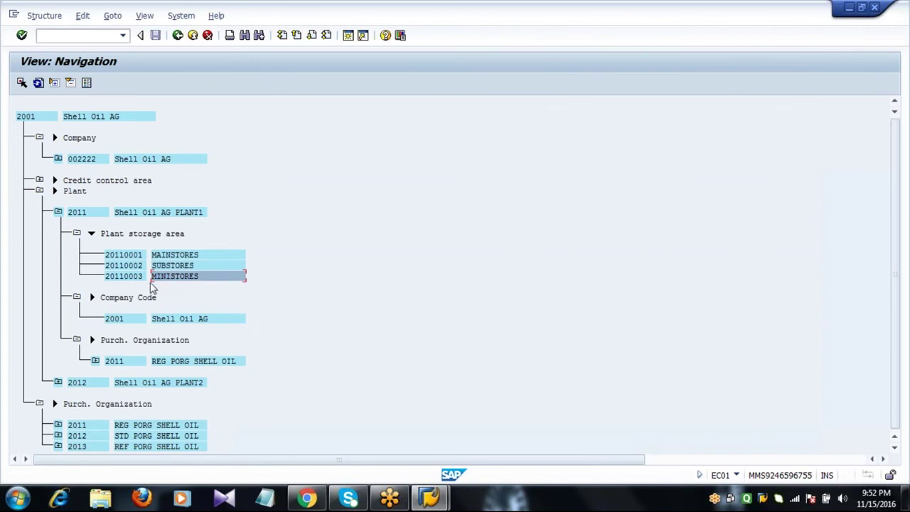
click(58, 212)
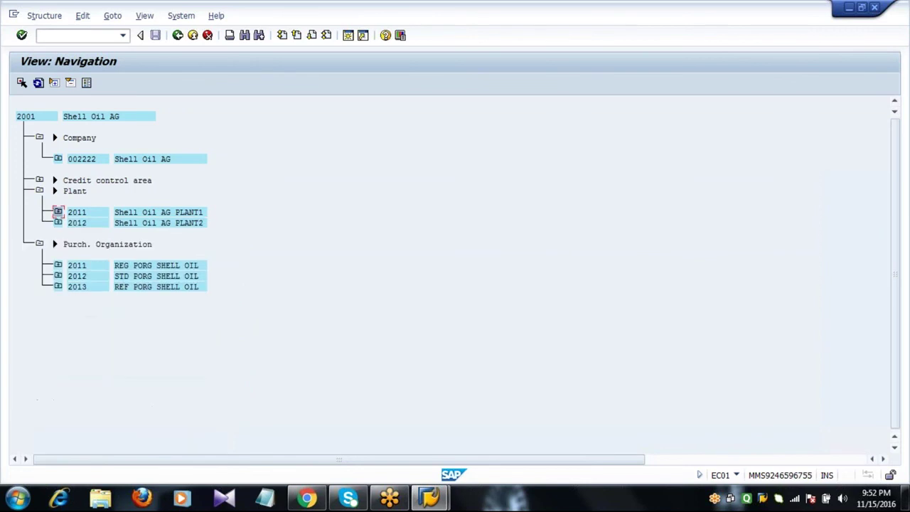
click(58, 223)
click(58, 223)
click(85, 266)
click(89, 276)
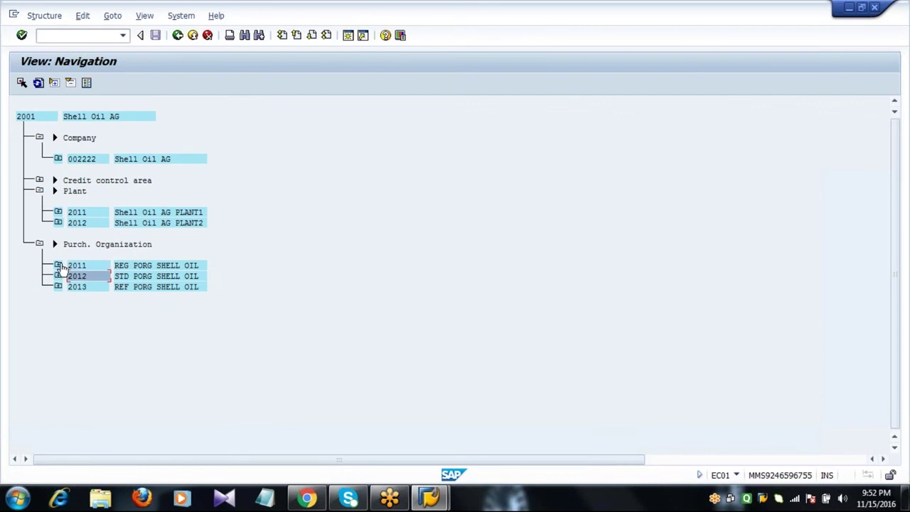
click(58, 275)
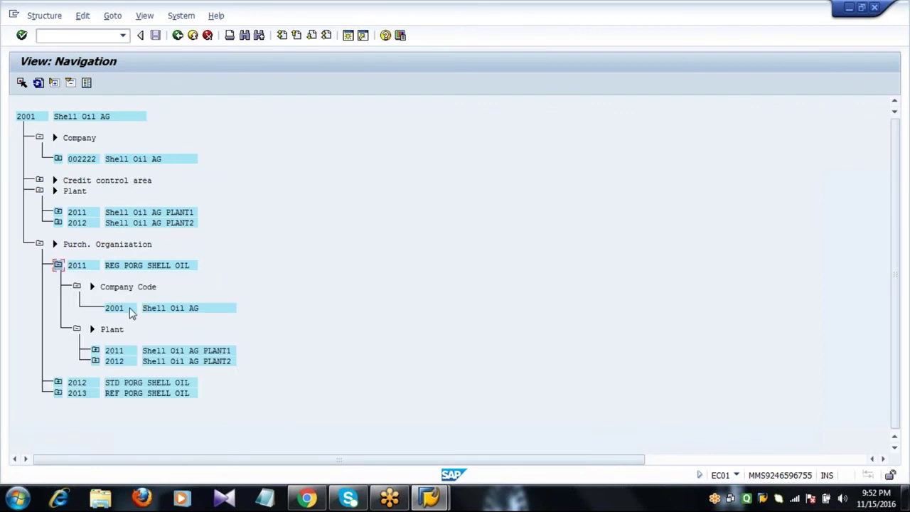
click(134, 310)
click(120, 353)
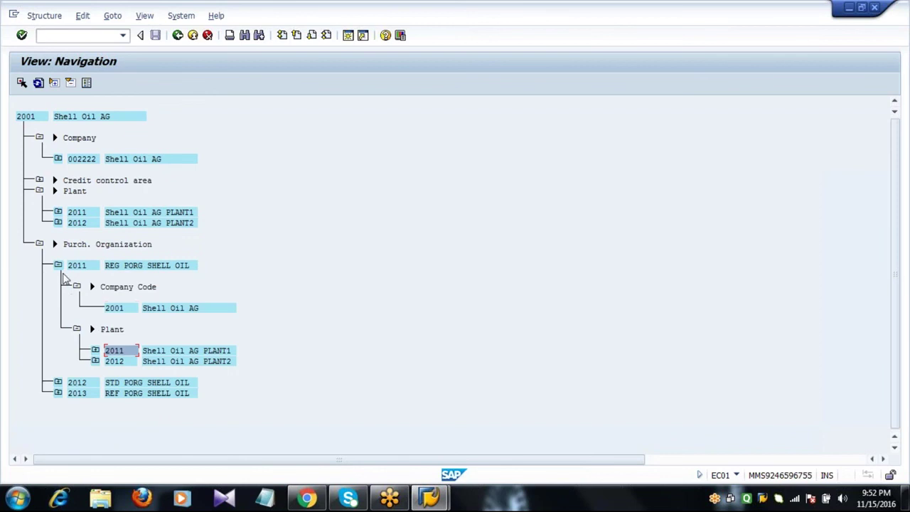
click(58, 265)
click(58, 276)
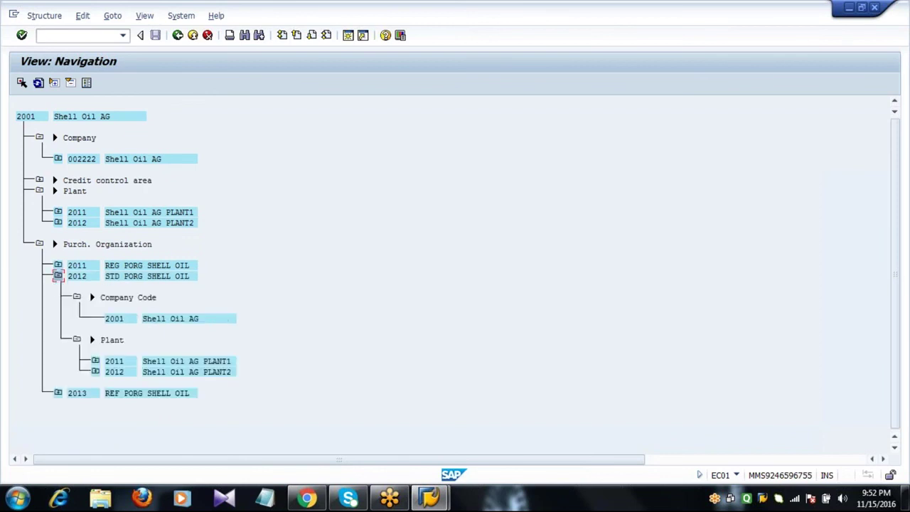
click(57, 276)
click(58, 286)
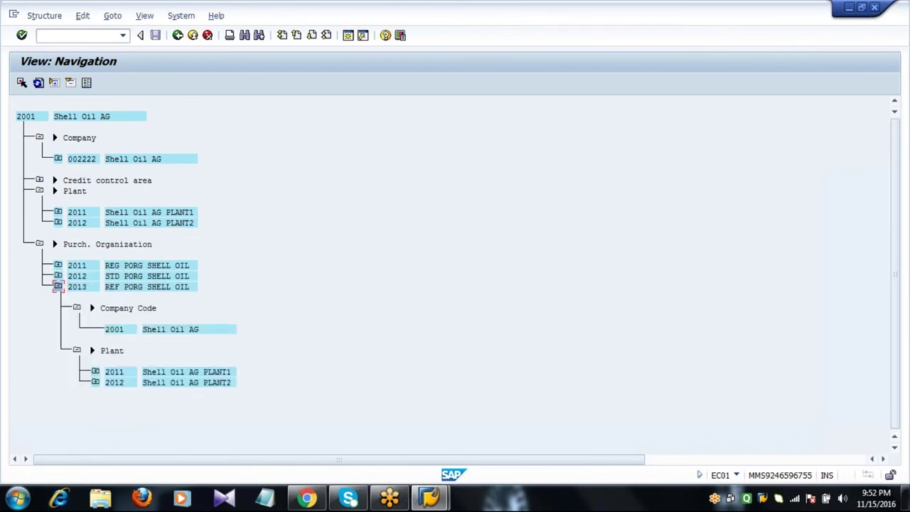
click(57, 287)
click(200, 288)
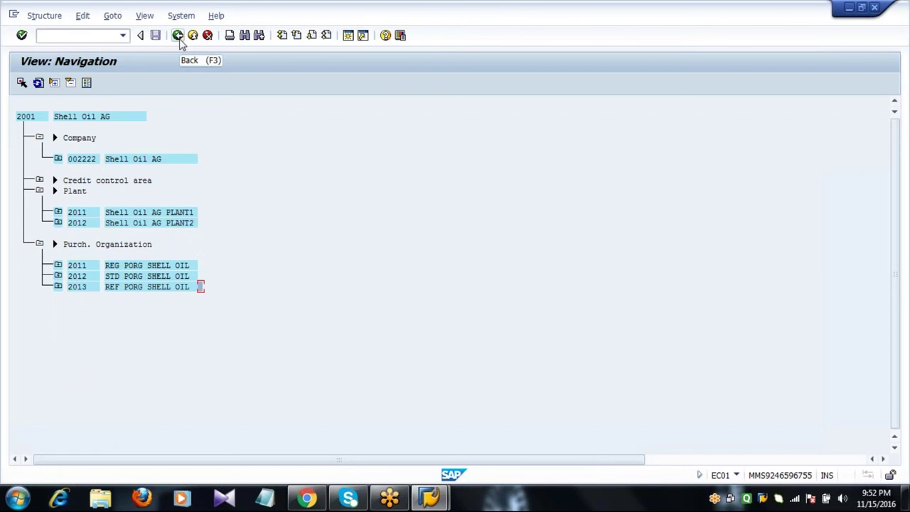
- Back out of the EC01 structure screens, dismissing the info message, to SAP Easy Access
click(178, 36)
click(178, 36)
click(177, 35)
key(Return)
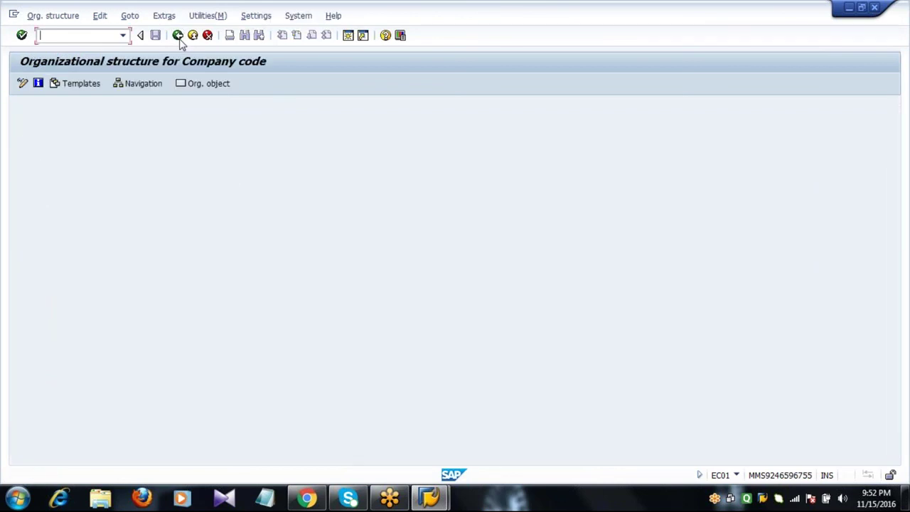
click(177, 36)
click(178, 36)
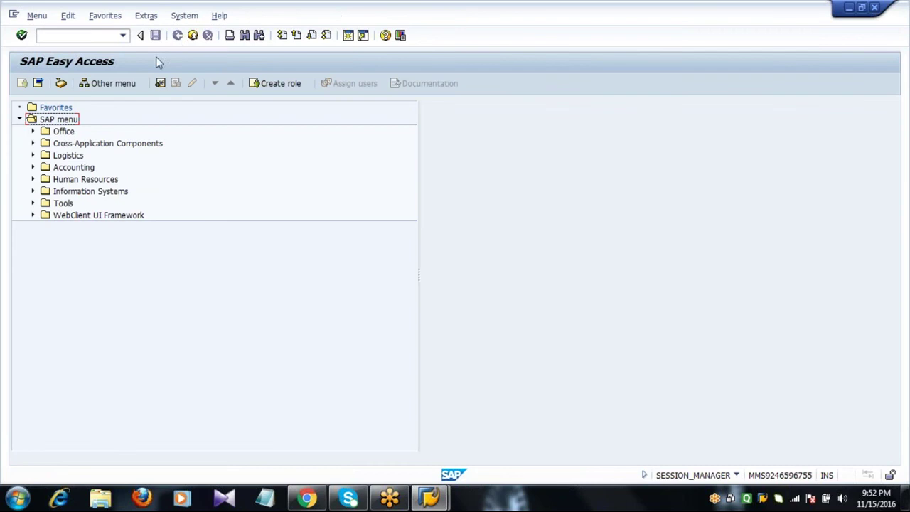
click(92, 36)
click(17, 497)
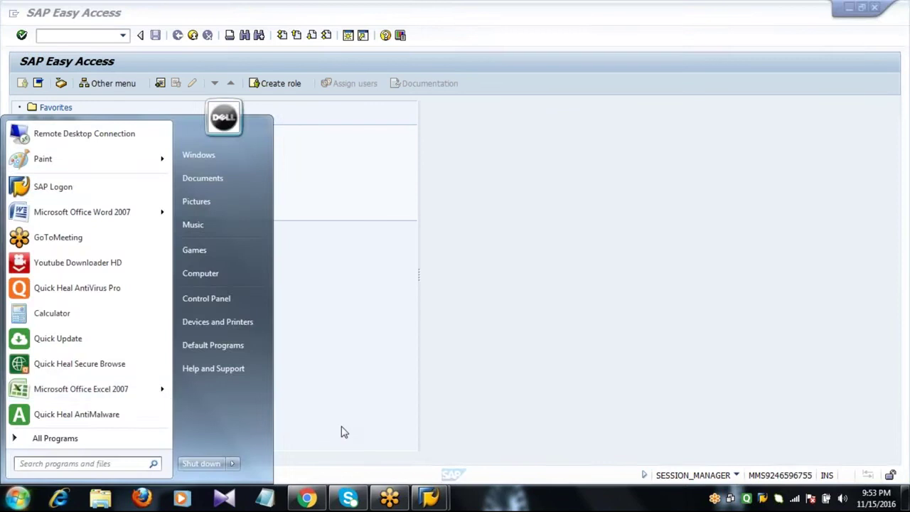
- Start a blank Notepad document headed 'PURCHASING ORGANIZATION'
click(344, 431)
click(266, 499)
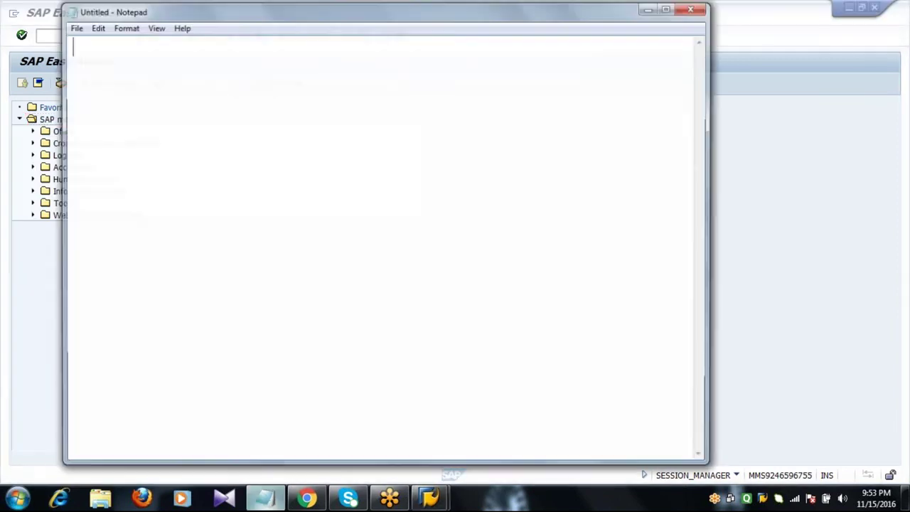
text(P)
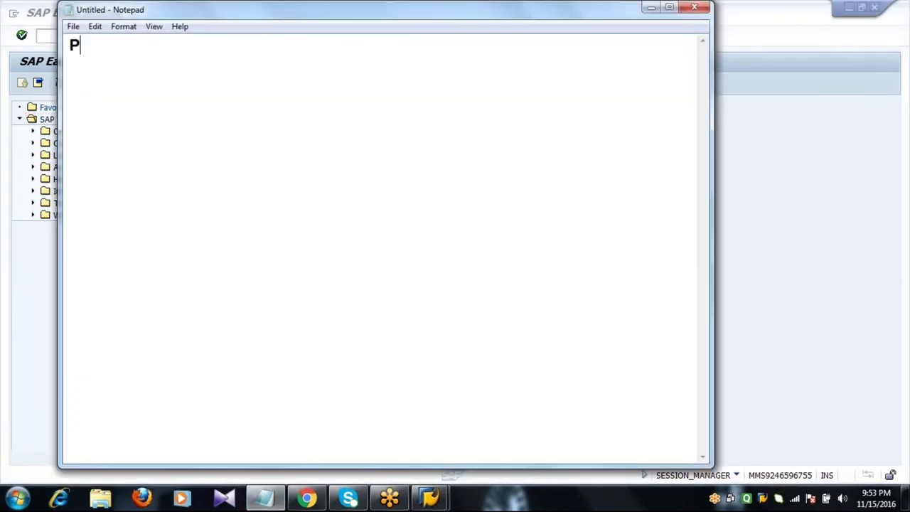
text(URCHASIN)
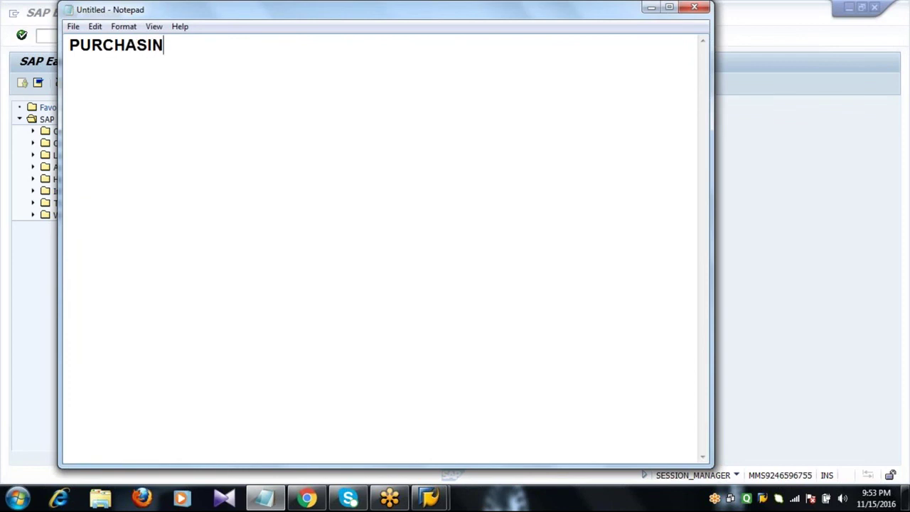
text(G ORGANIZ)
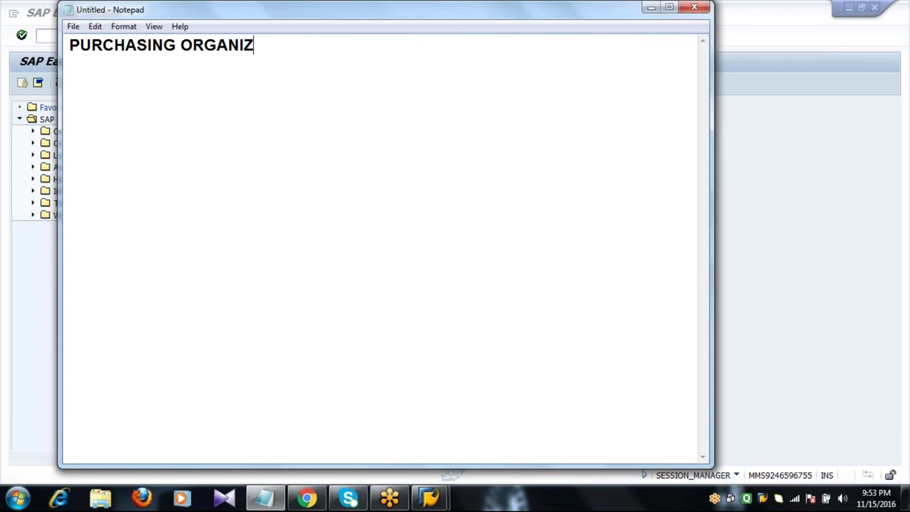
text(ATION)
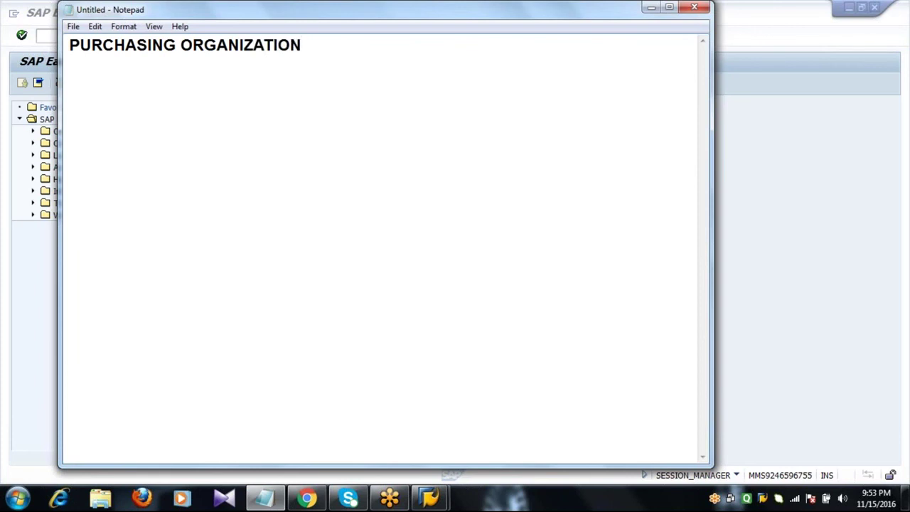
key(Return)
key(Return)
- Add the line 'AS PER SAP THERE ARE 3 TYPES OF PURCHASING ORGANIZATIONS' below the heading
text(AS PER SAP )
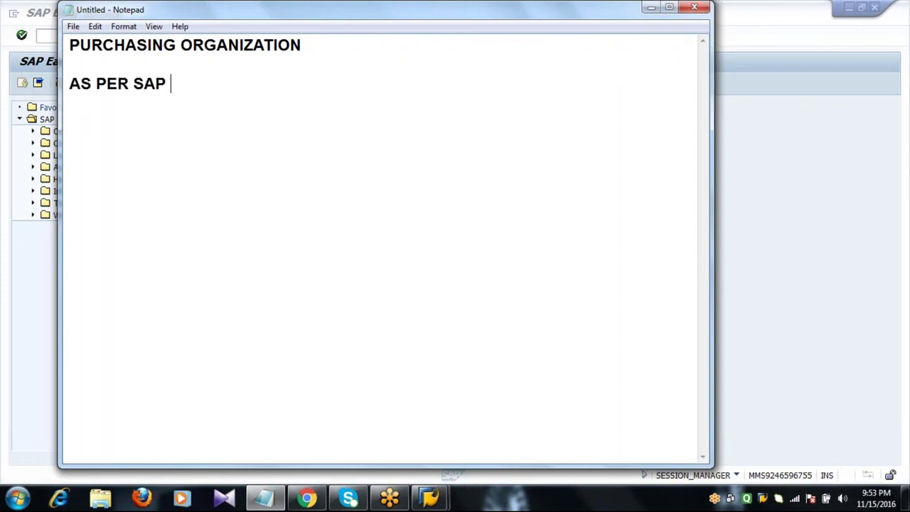
text(THERE ARE )
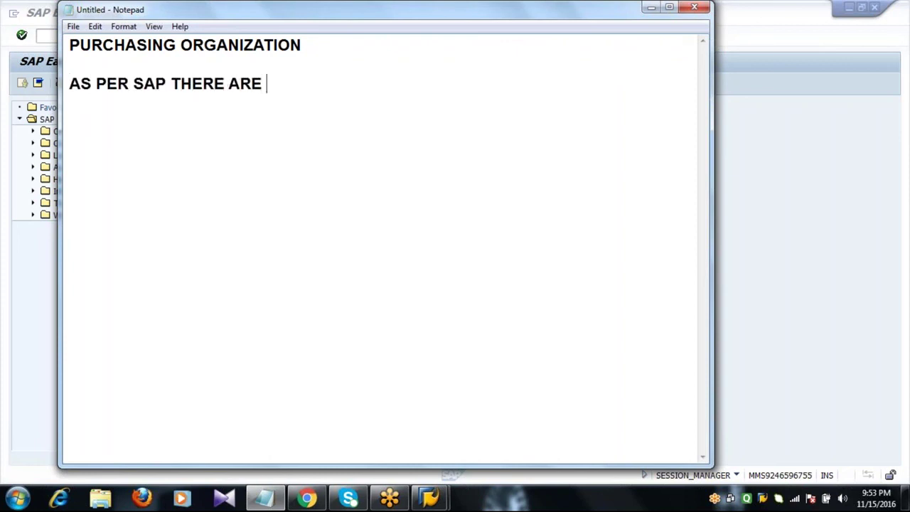
text(3 TYPES )
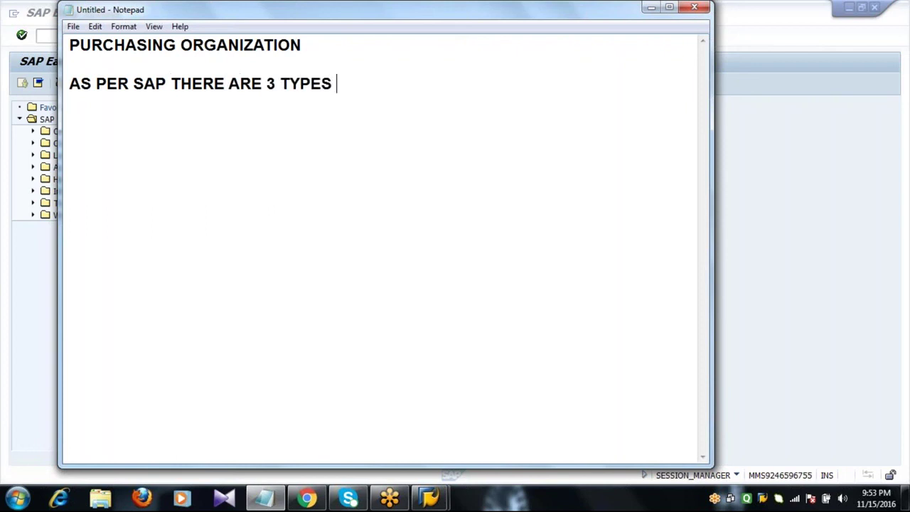
text(OF PURCHA)
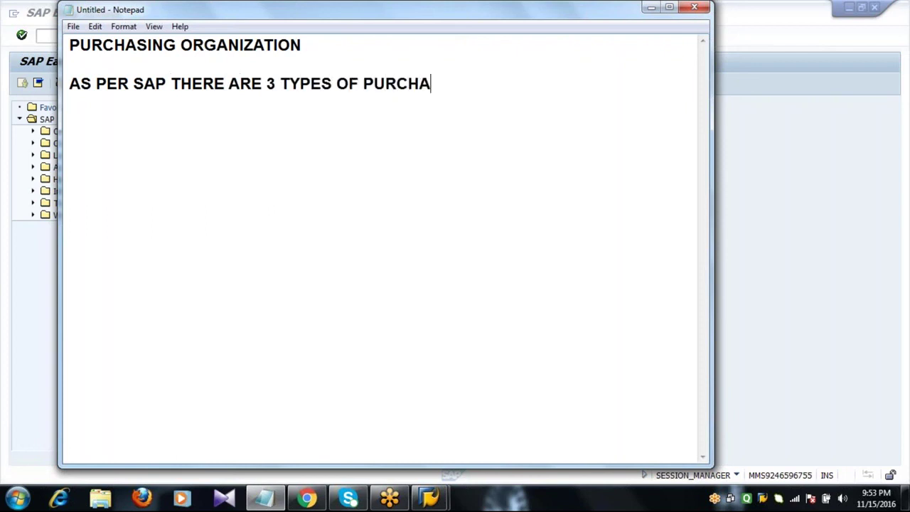
text(SING ORGAM)
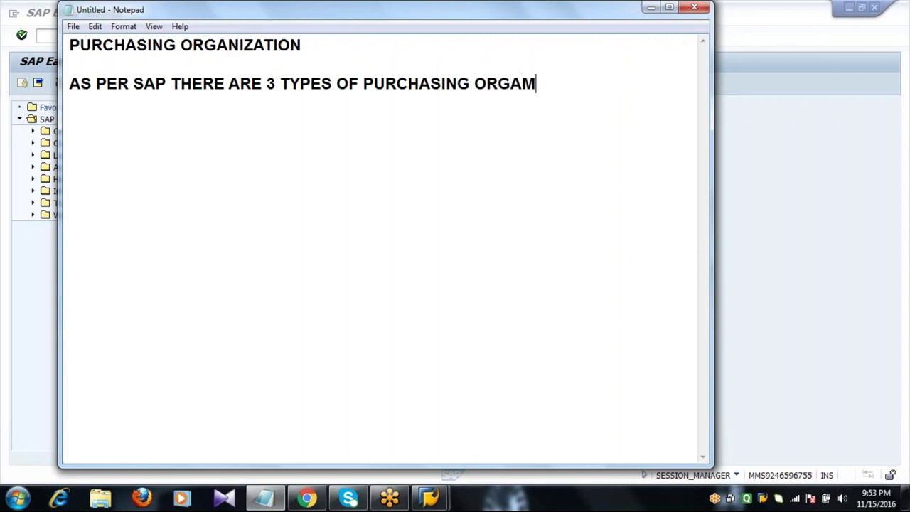
key(BackSpace)
text(NIZATIONS)
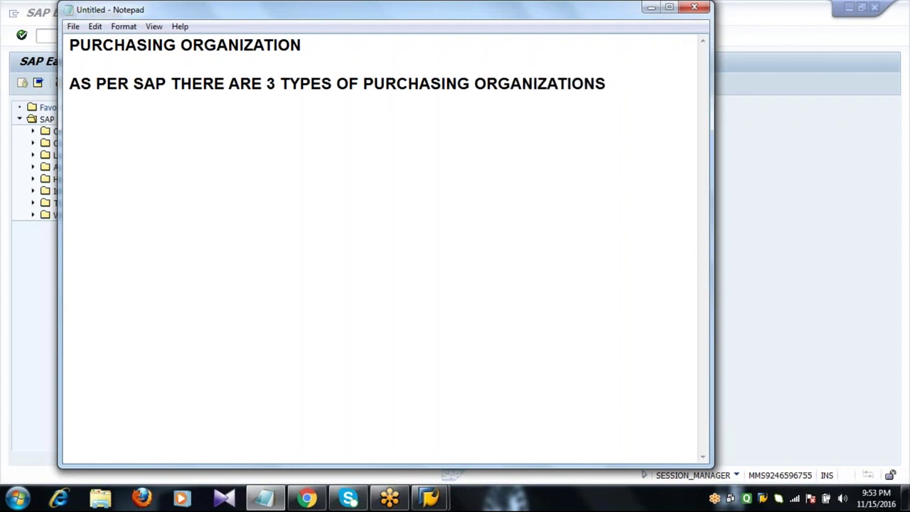
key(Return)
key(Return)
- List 'REGULAR PURG.ORG', 'STANDARD PURG.ORG' and 'REFERENCE PURG.ORG' on separate lines
text(REGULAR )
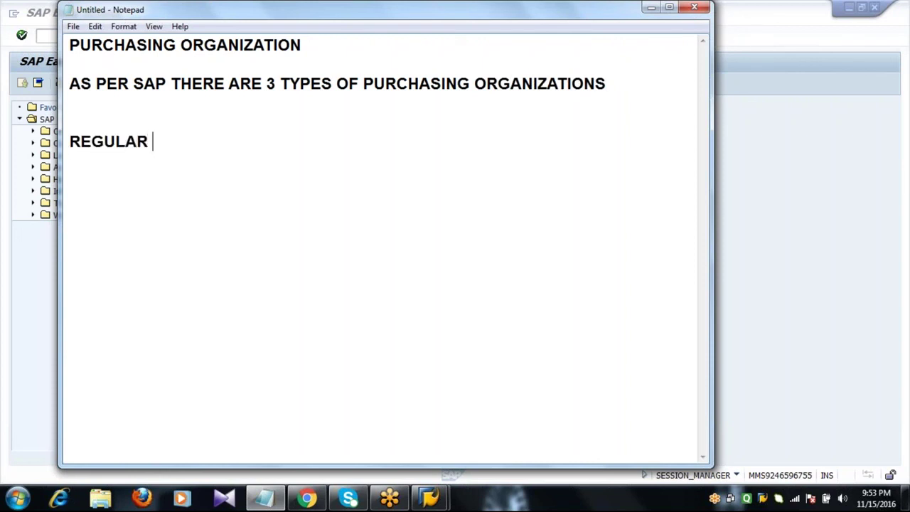
text(PURG.ORG)
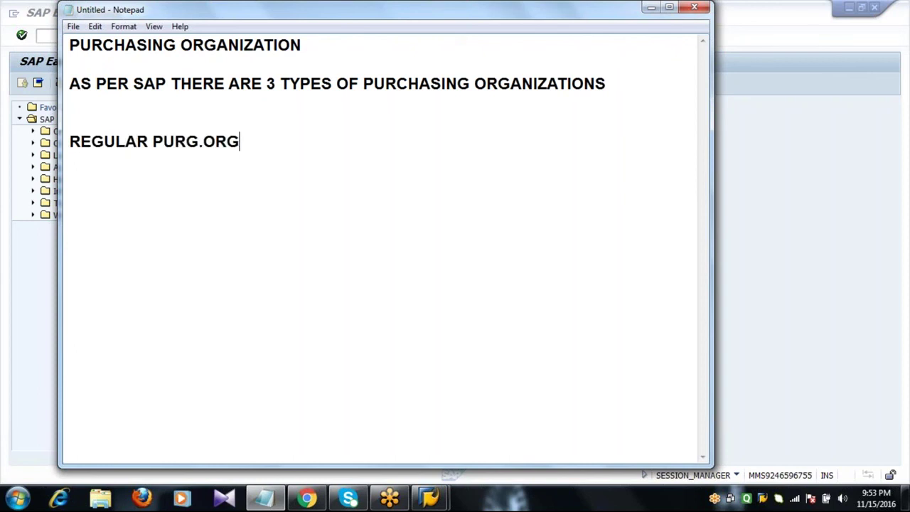
key(Return)
key(Return)
text(STAND)
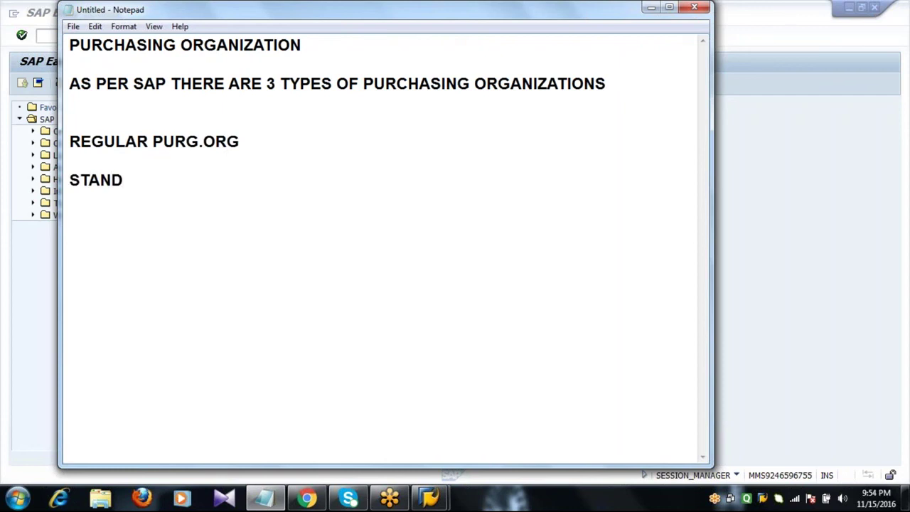
text(ARD PURG.OR)
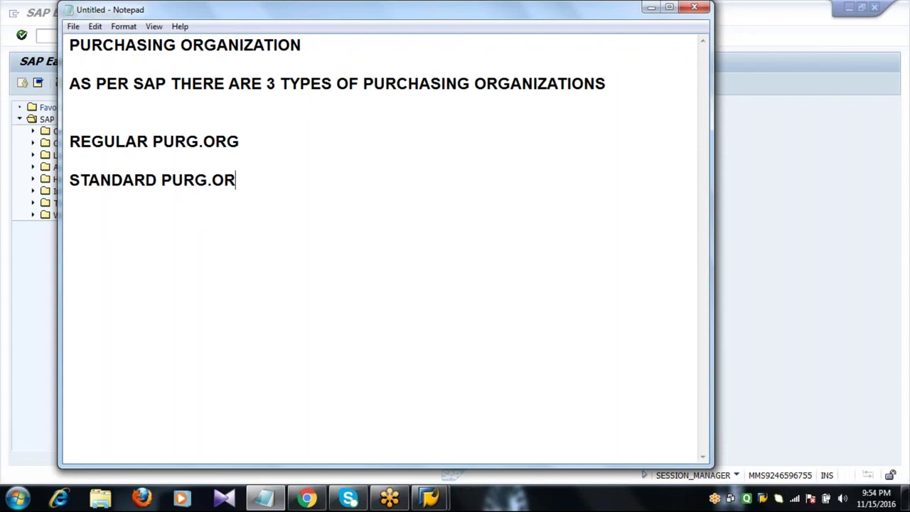
text(G)
key(Return)
key(Return)
text(REFE)
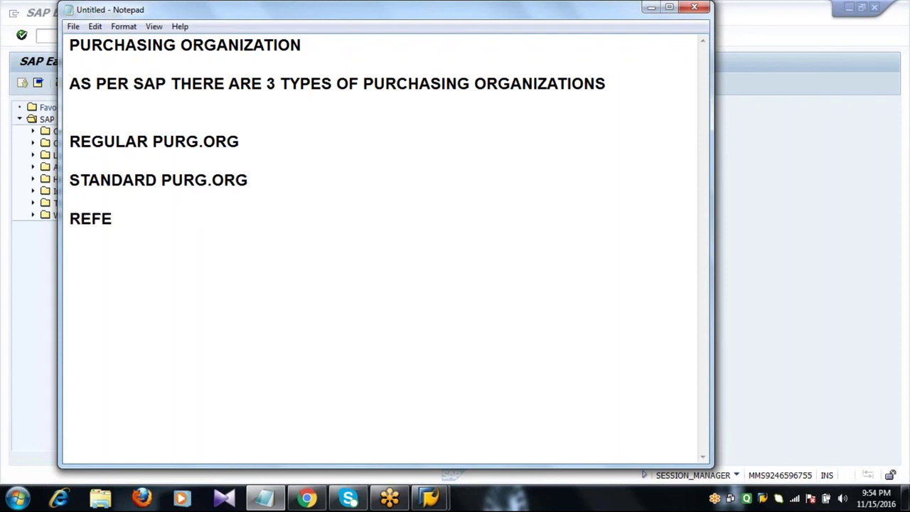
text(RENCE PU)
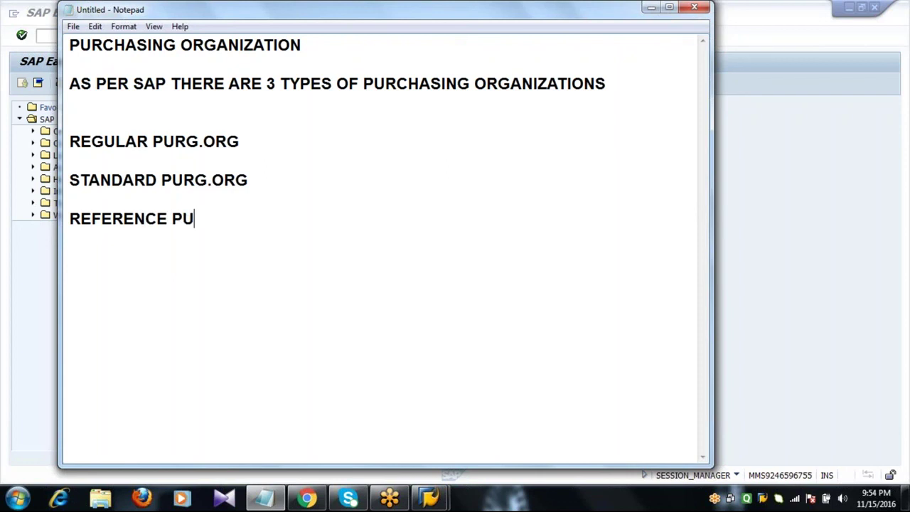
text(RG.ORG)
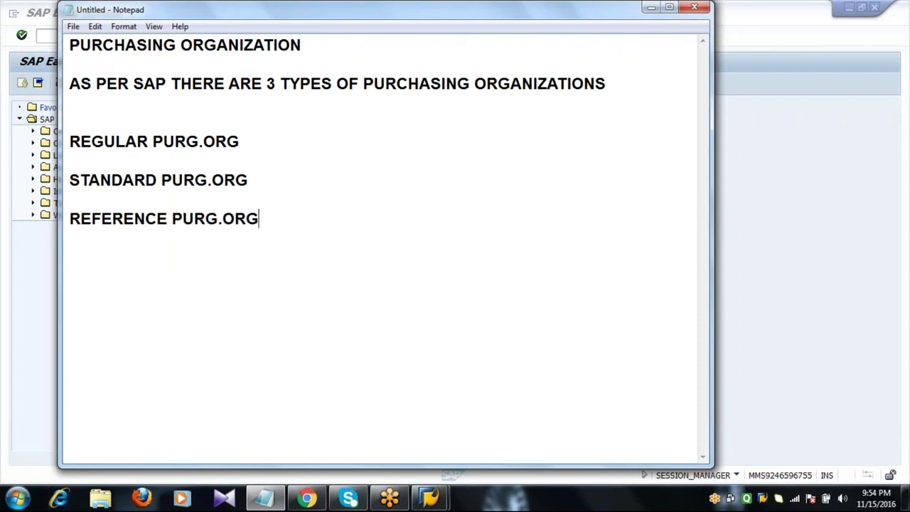
key(Return)
key(Return)
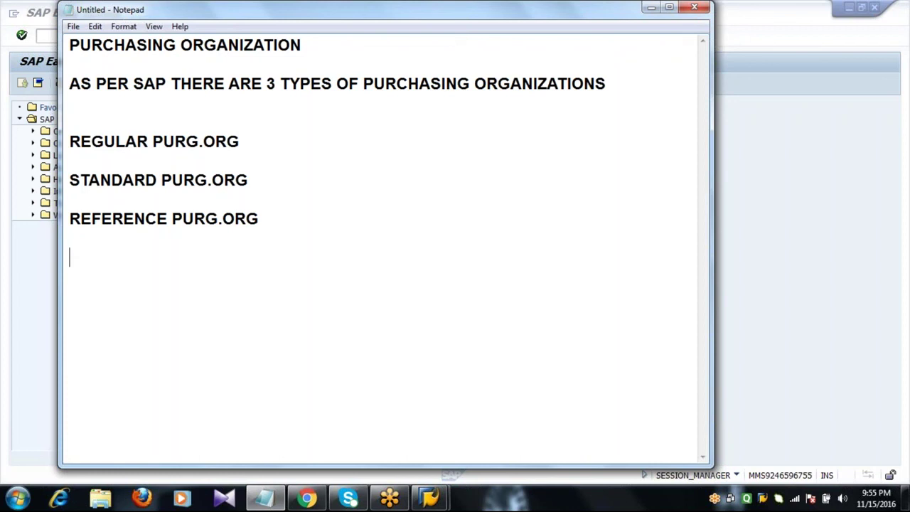
- Add SUBCONTRACTING, CONSIGNMENT and PIPELINE HANDLING PROCESS as three lines under REFERENCE PURG.ORG
key(Return)
text(SUBCONTRA)
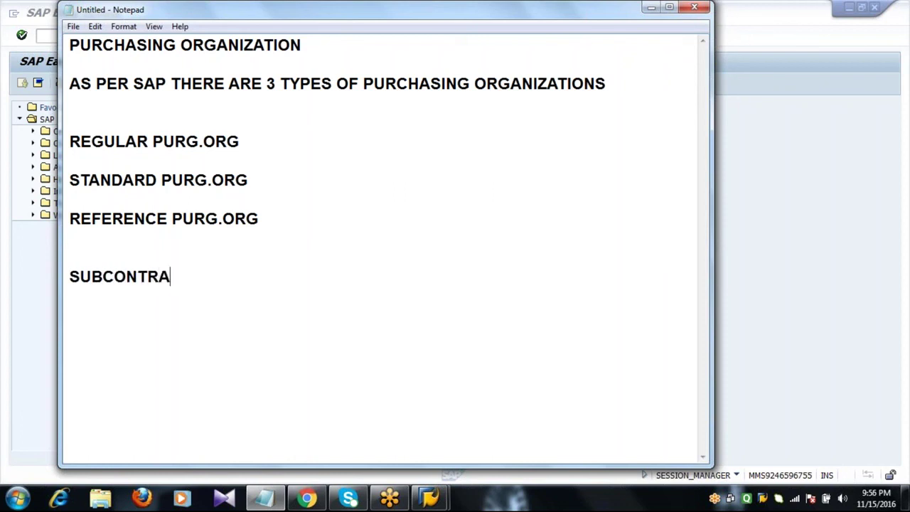
text(CTING)
key(Return)
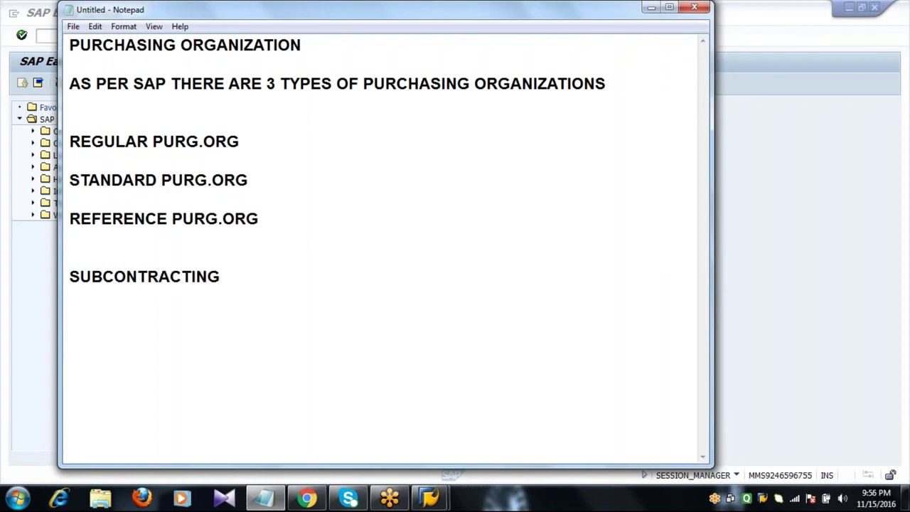
text(CONSIGNM)
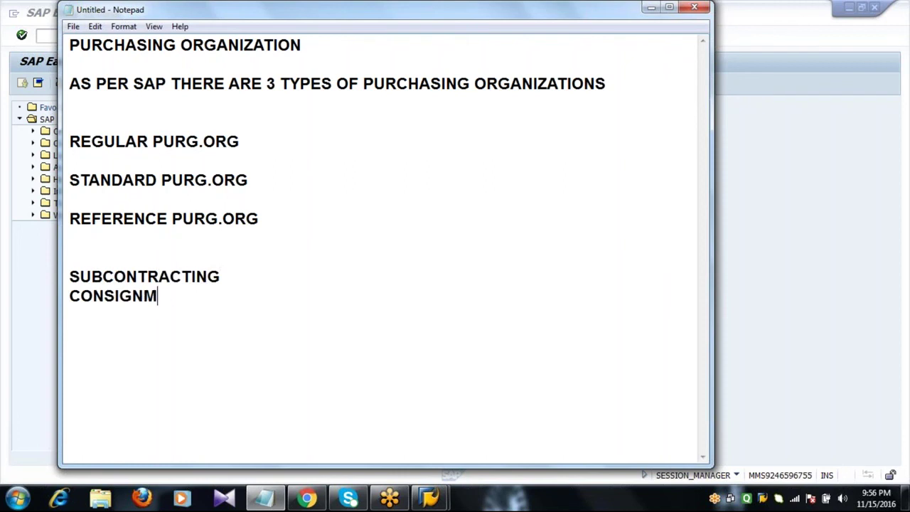
text(ENT)
key(Return)
text(PI)
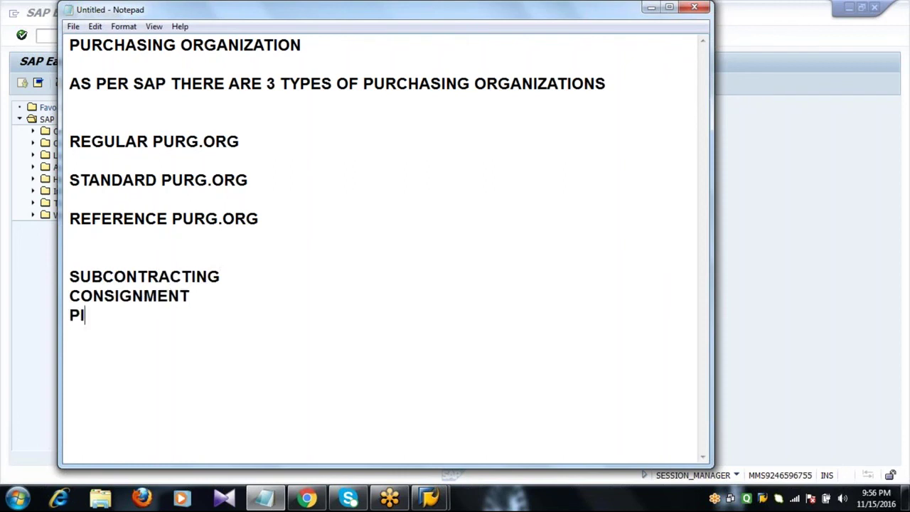
text(PELINE HA)
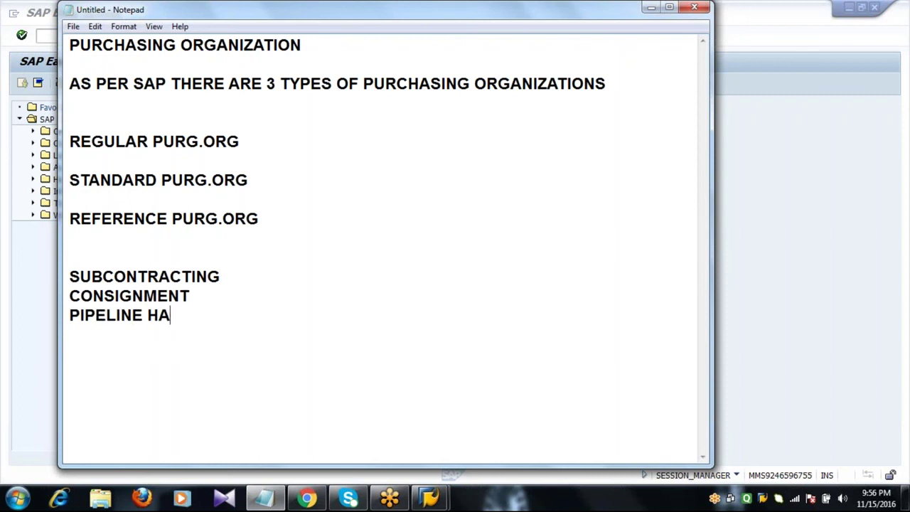
text(NDLING PRO)
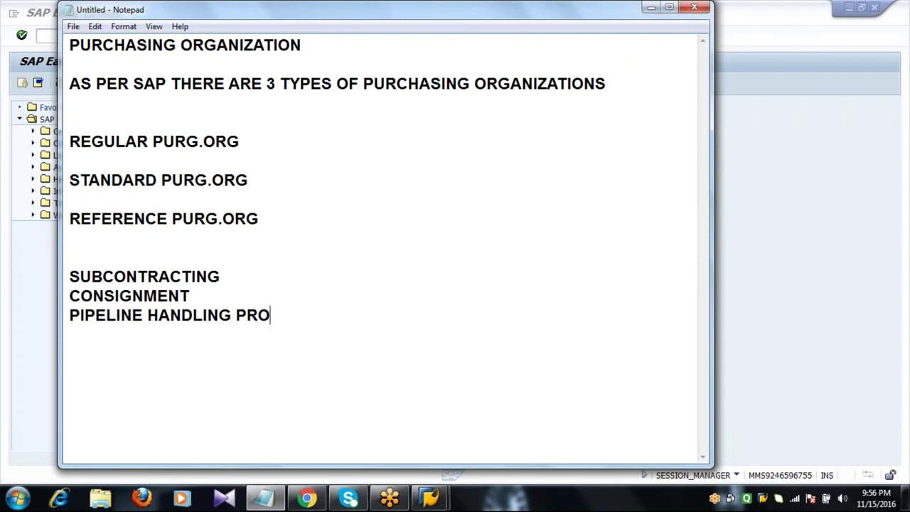
text(CESS)
key(Return)
key(Return)
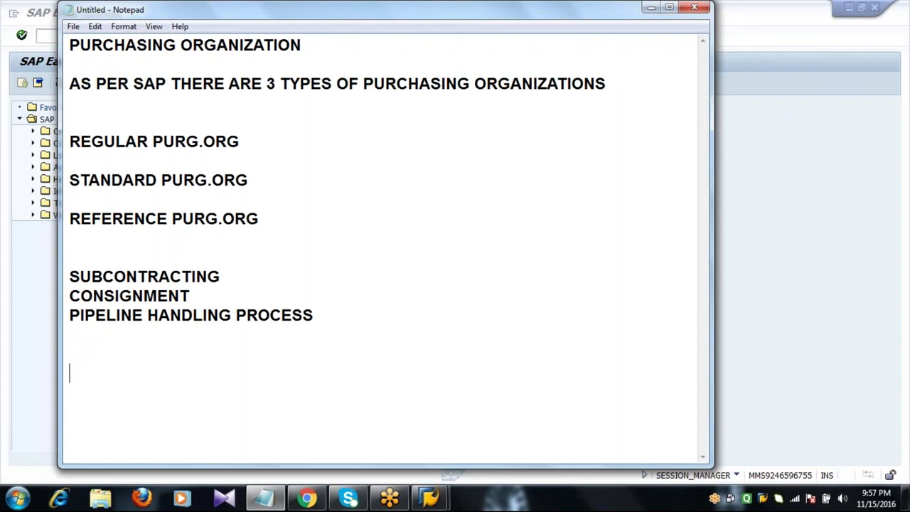
- Type the PURCHASING GROUP heading, add blank lines, and return to the line beneath it
text(PURC)
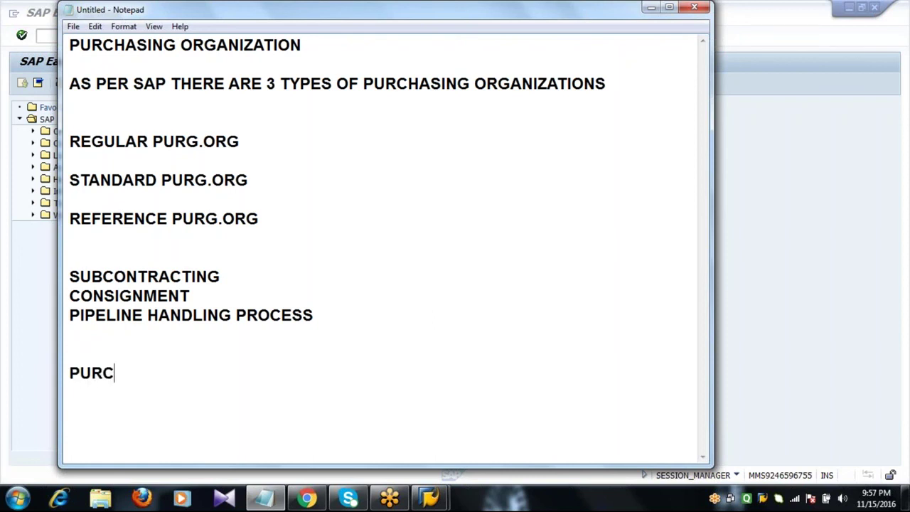
text(HASING GROUP)
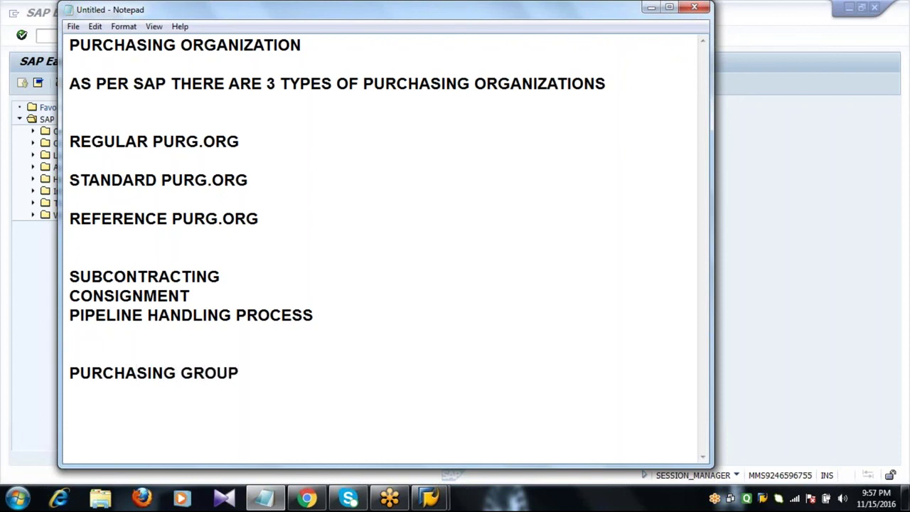
key(Return)
key(Return)
key(Return)
key(Return)
key(Return)
key(Return)
key(Return)
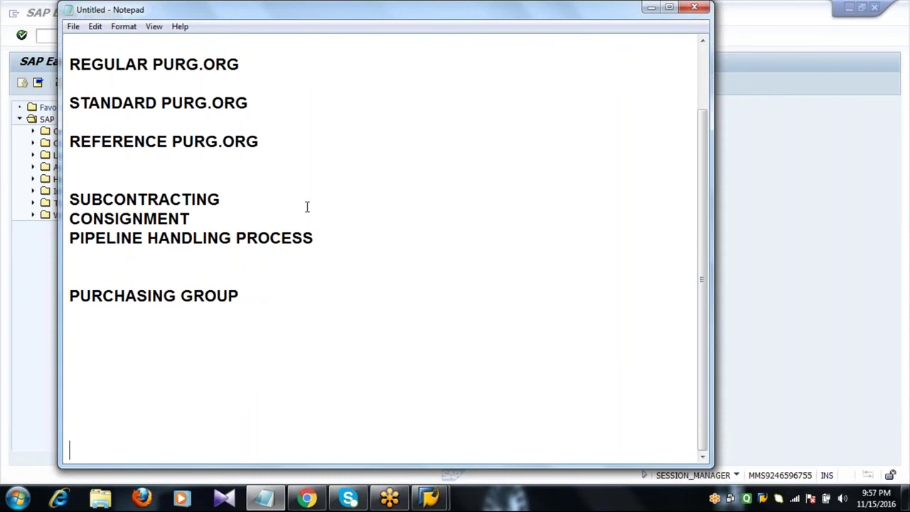
click(109, 334)
- Clear the page and write the heading 'PURCHASING ORG ARE CLASSIFIED INTO 3 CATEGORIES'
key(ctrl+a)
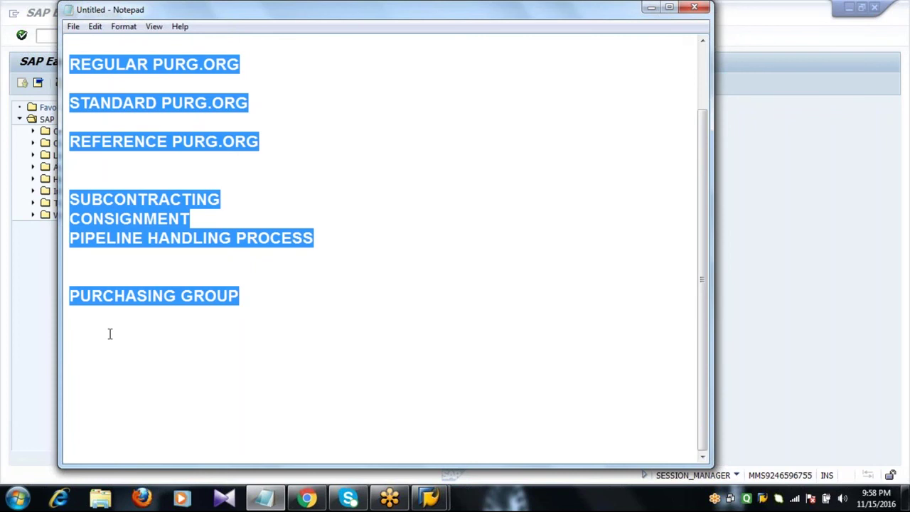
key(Delete)
text(PUR)
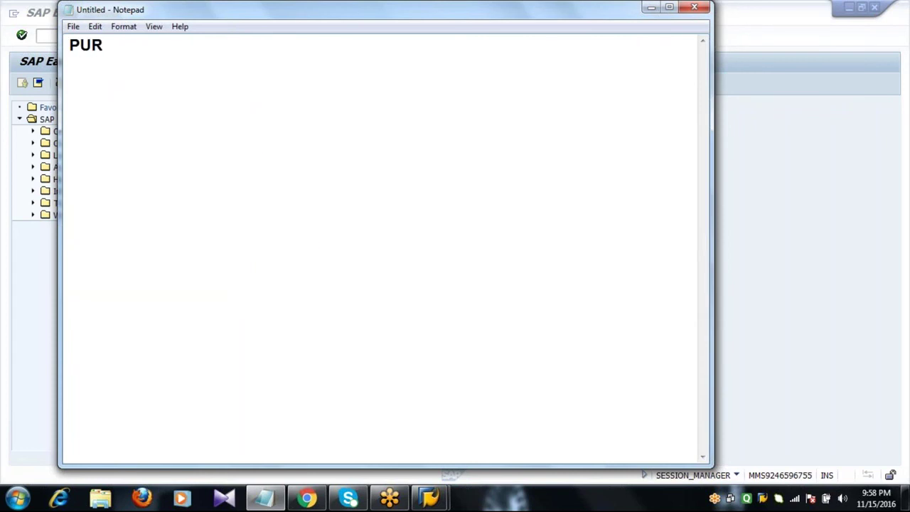
text(CHASI)
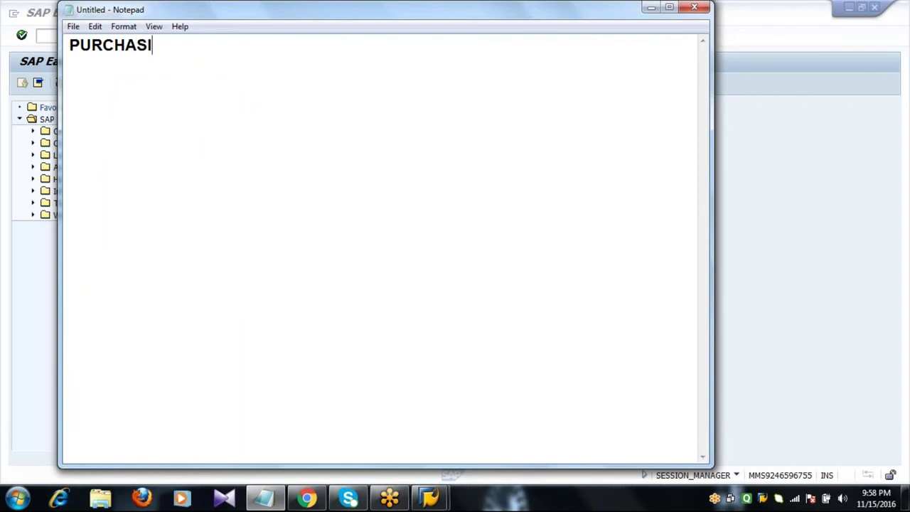
text(NG ORHG)
key(BackSpace)
key(BackSpace)
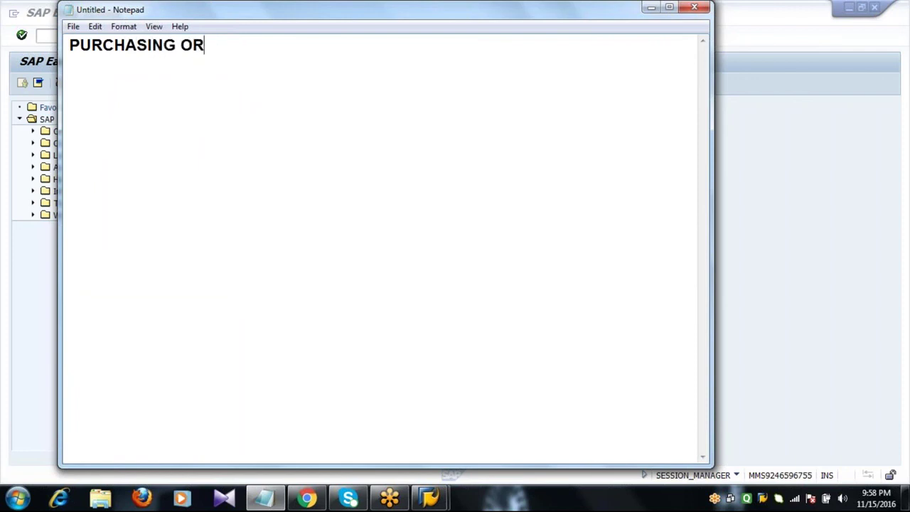
text(G ARE)
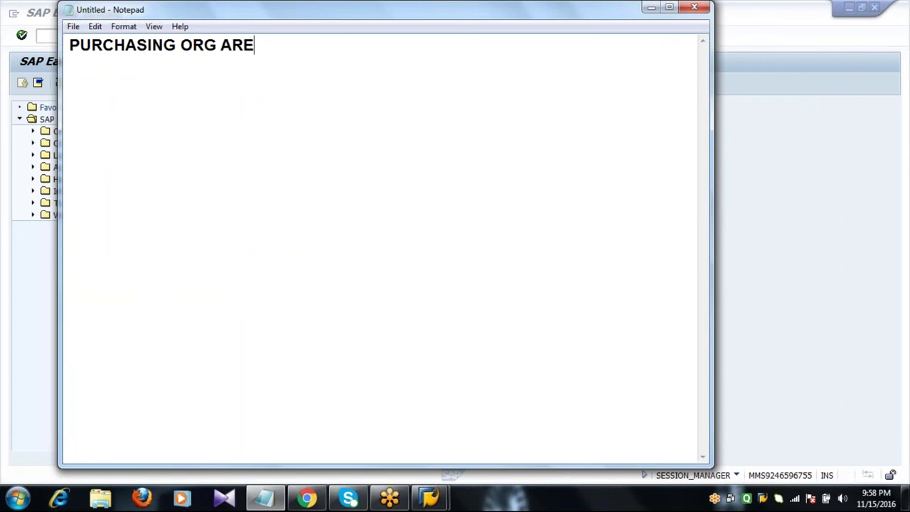
text( CLASSIF)
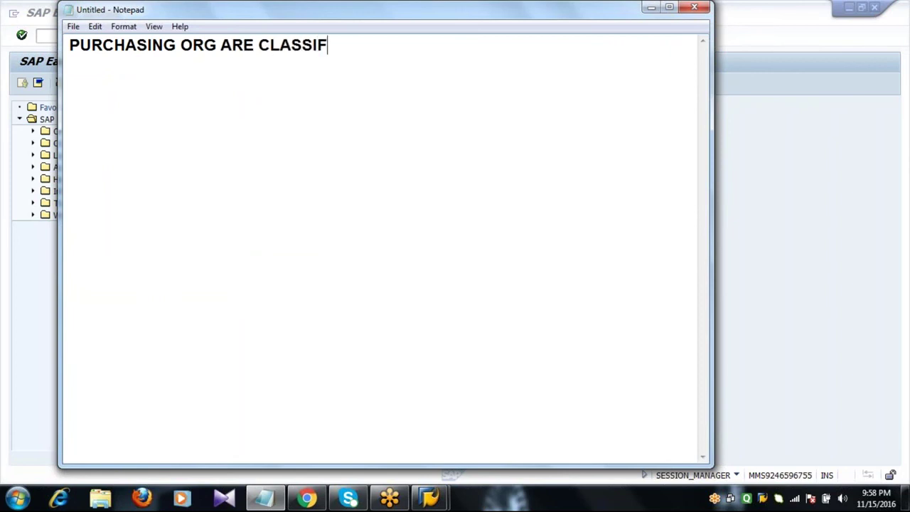
text(IED INTO )
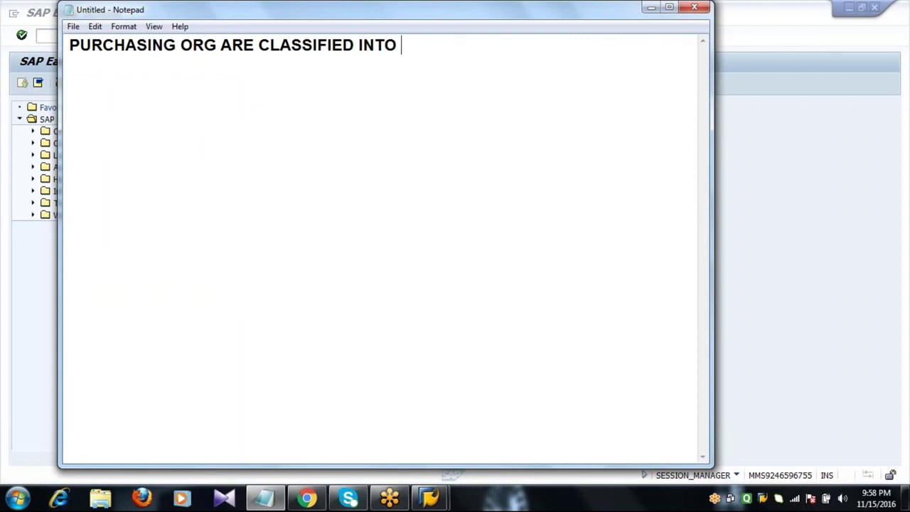
text(3 CATE)
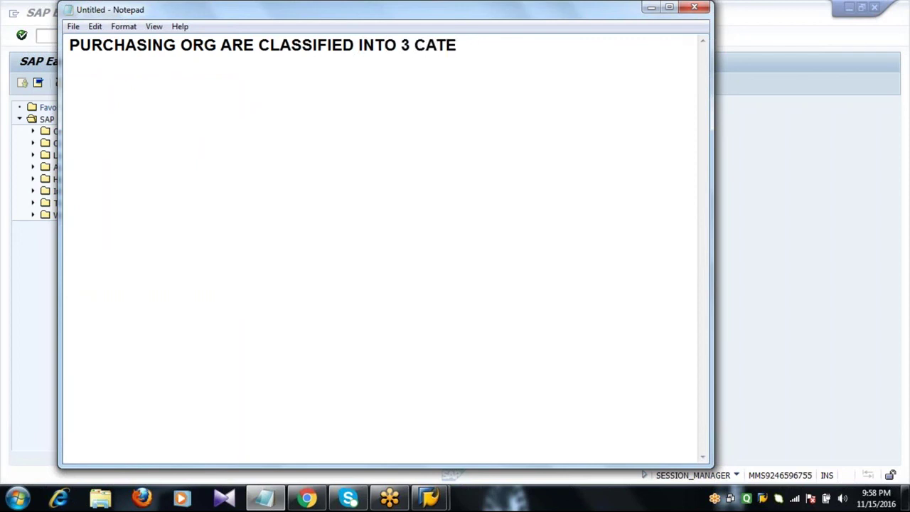
text(GORIES)
key(Return)
key(Return)
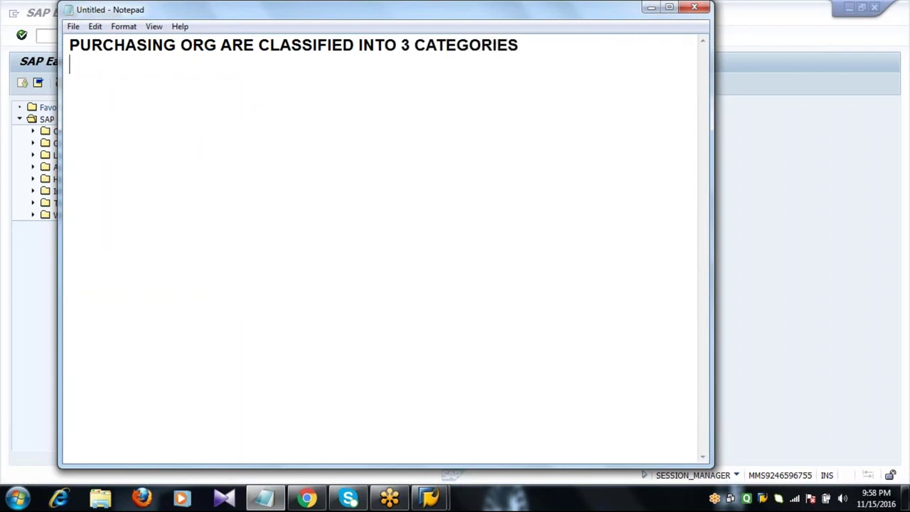
- List CORPORATE GROUP, COMPANY SPECIFIC and PLANT SPECIFIC PURCHASING on separate lines
text(CORPORATE G)
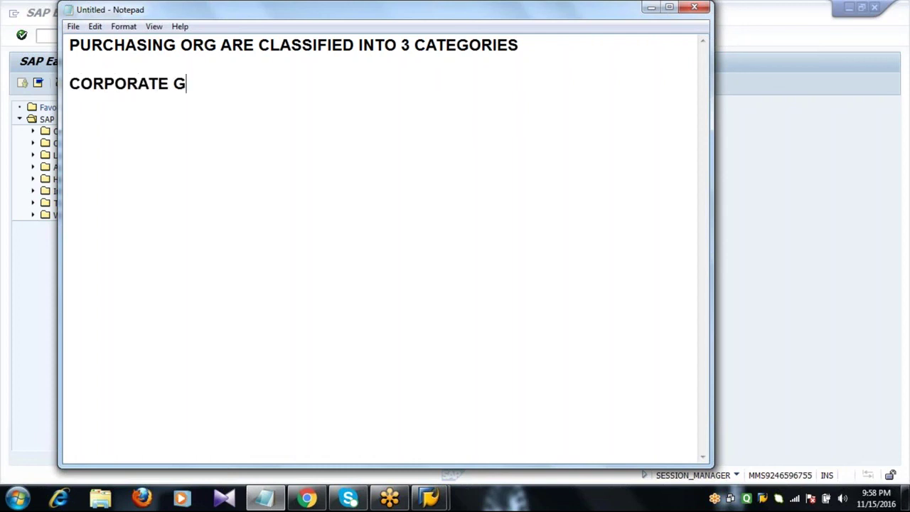
text(ROUP PURCH)
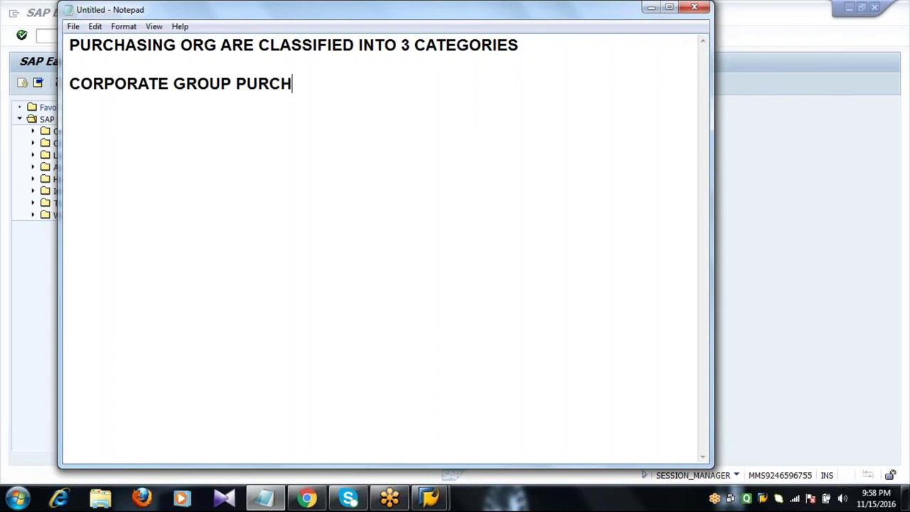
text(ASING)
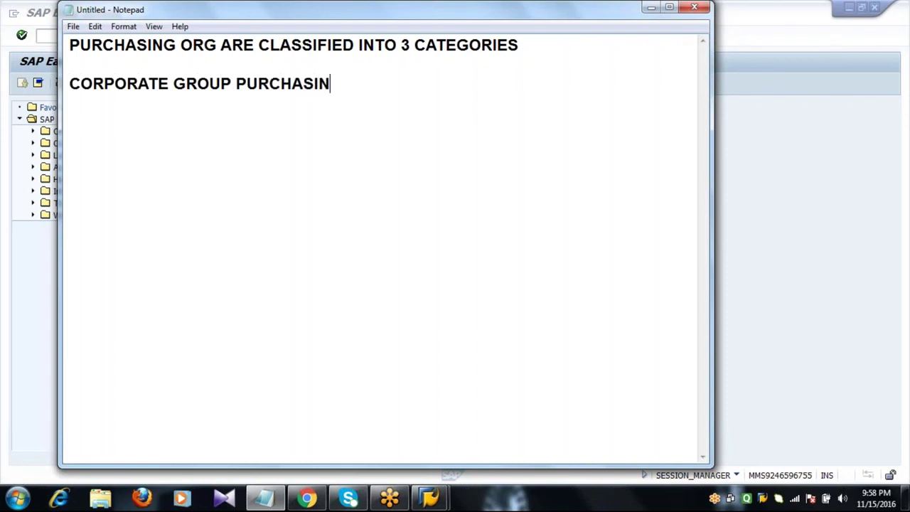
key(Return)
key(Return)
text(COMPANY )
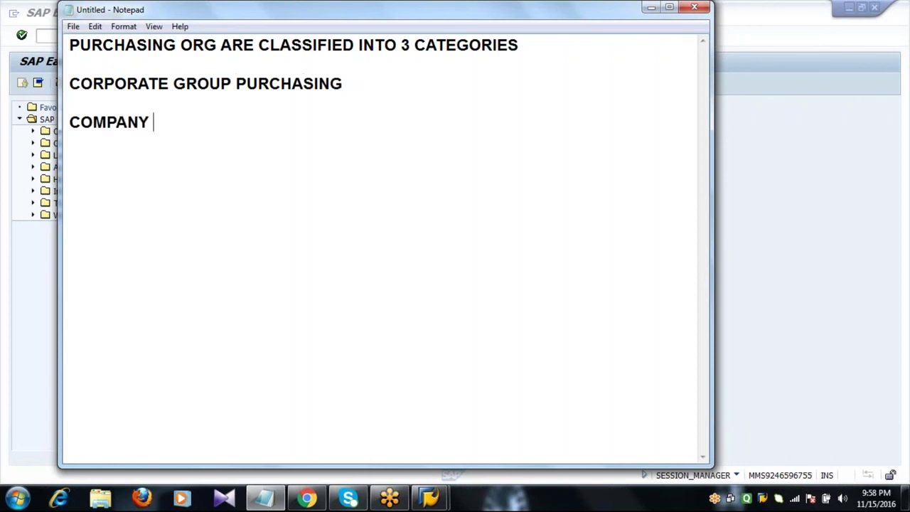
text(SPECIFI)
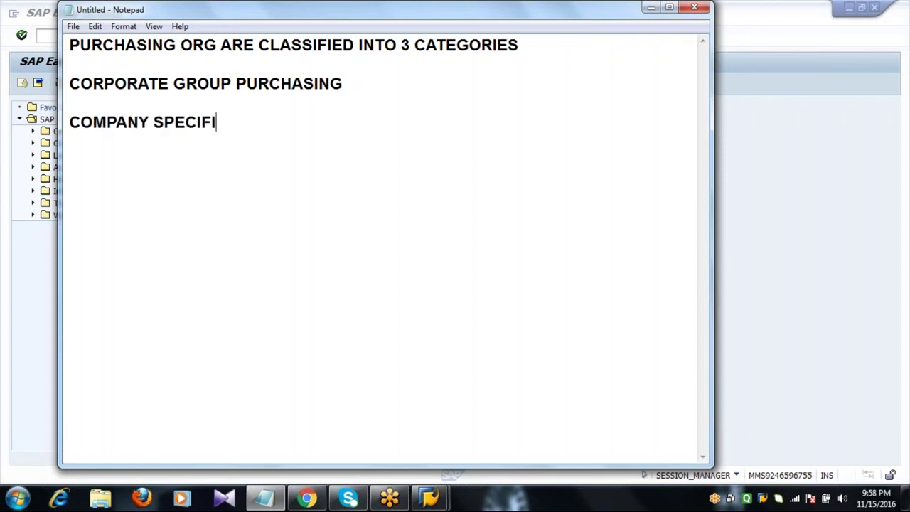
text(C PURCHASING)
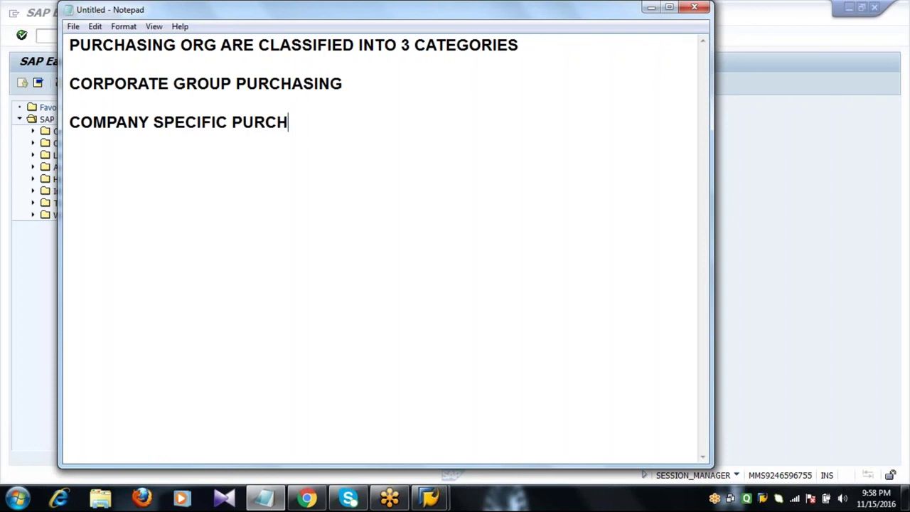
key(Return)
key(Return)
text(PLANT SPE)
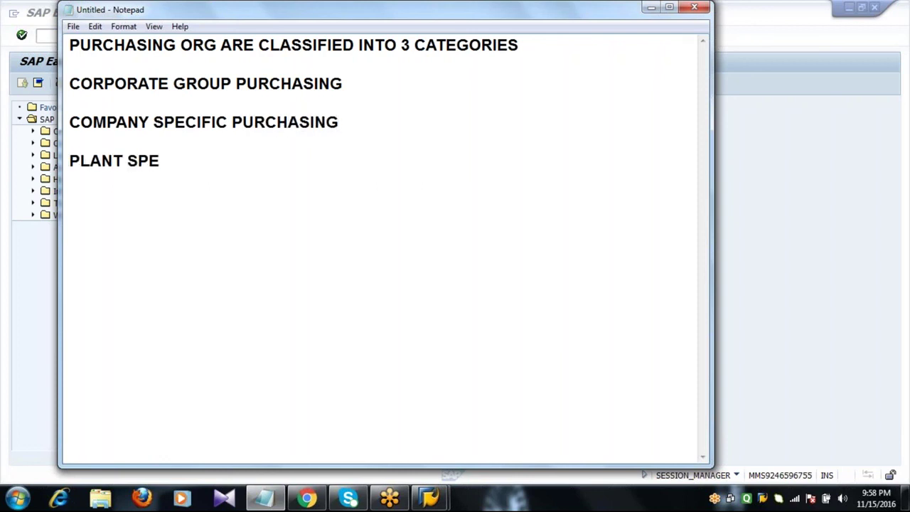
text(CIFIC P)
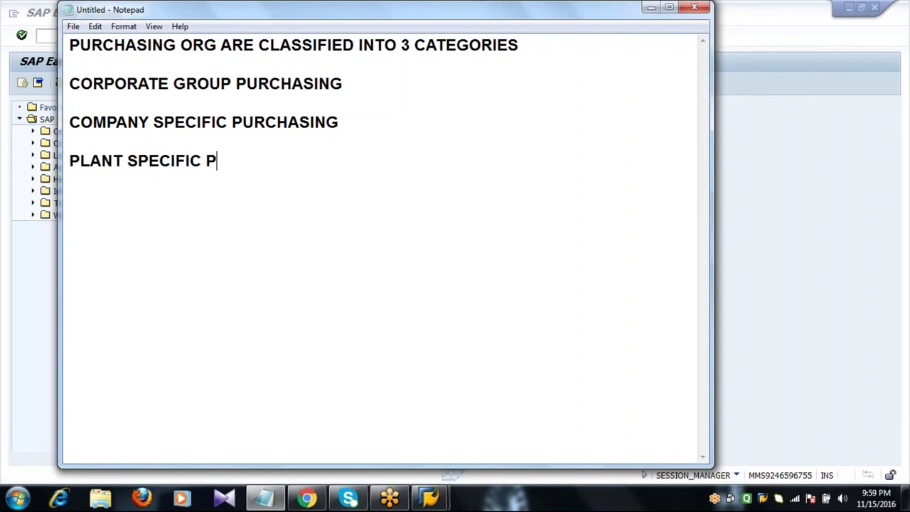
text(URCHASING)
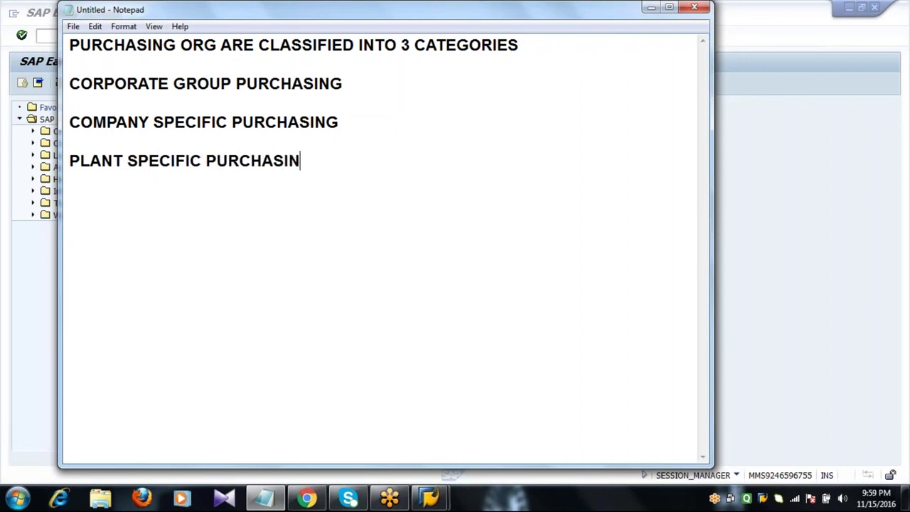
key(Return)
key(Return)
key(Return)
key(Return)
- Type TATA GROUP OF INDUSTRIES on the empty line below the categories
text(TATA G)
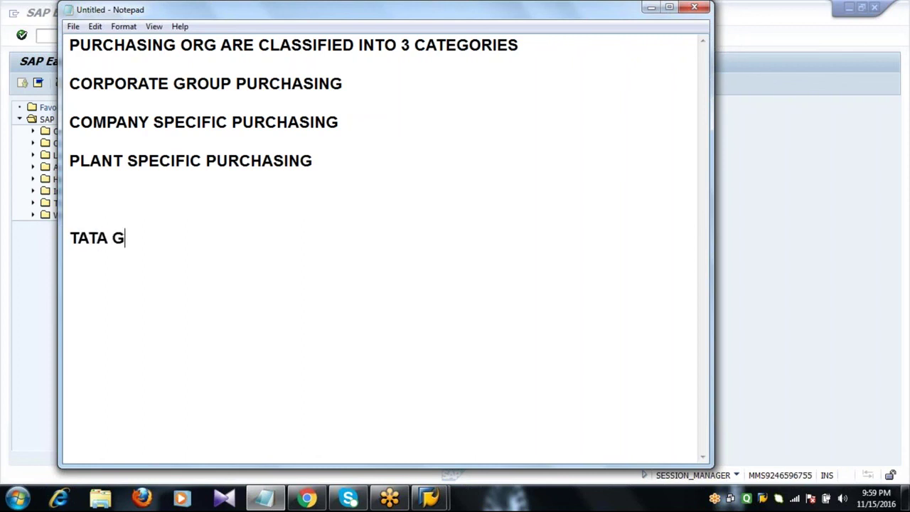
text(ROUP OF I)
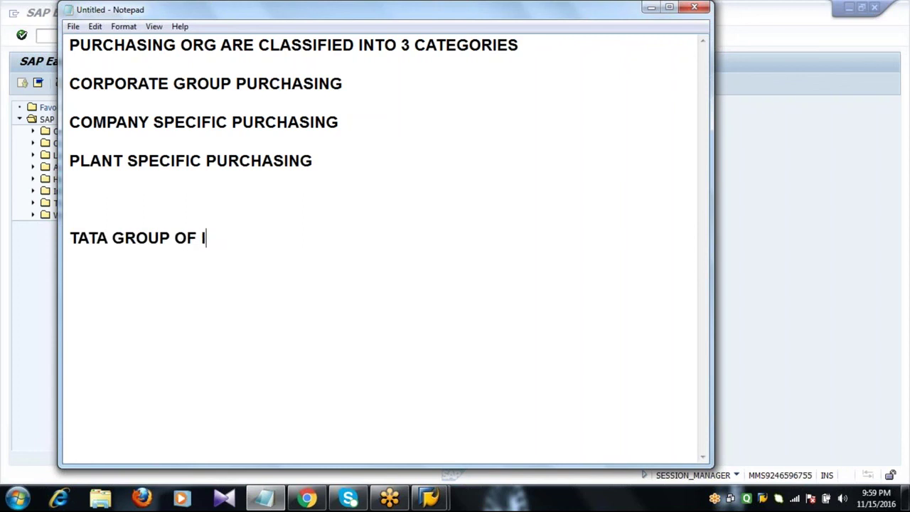
text(NDUSTRI)
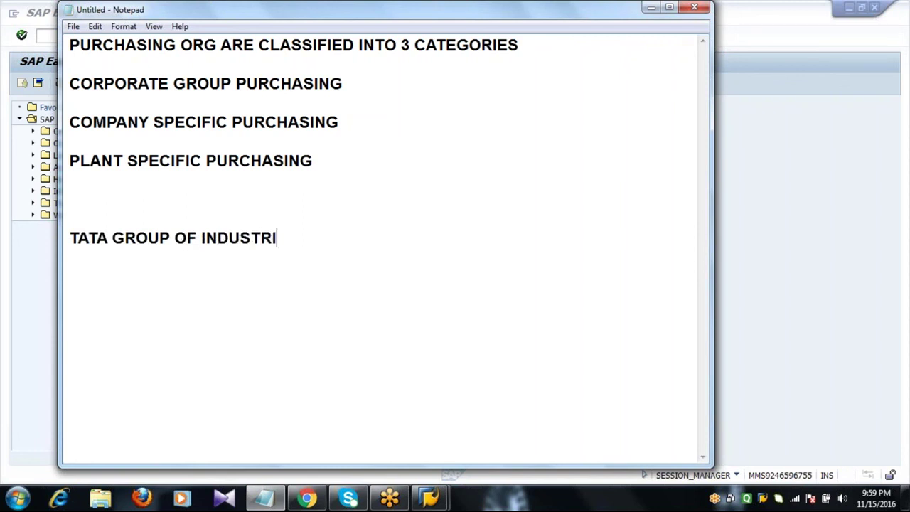
text(ES)
- List TATA - STEEL, MOTORS, AEROSPACE, CONSTRUCTION, SOFTWARE, CAPITAL, CHEMICALS, ETC ending in a row of dots
text(TATA )
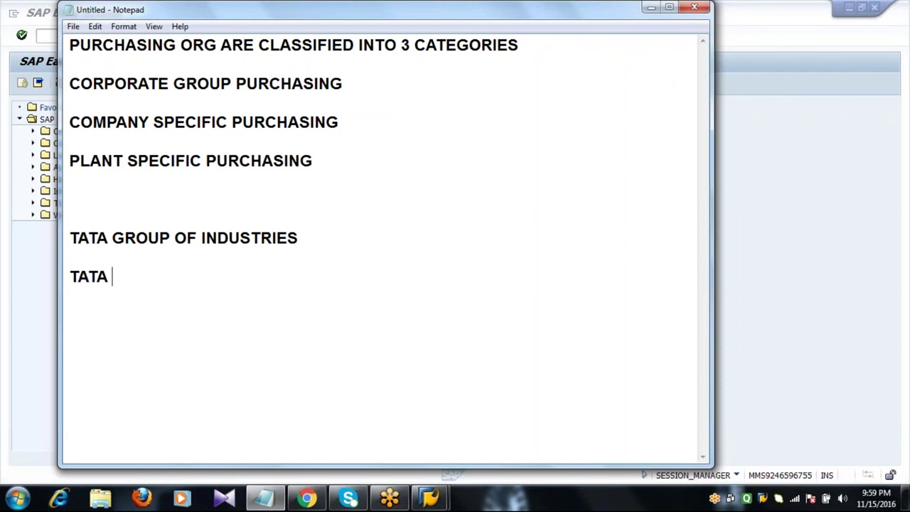
text(- STEEL,)
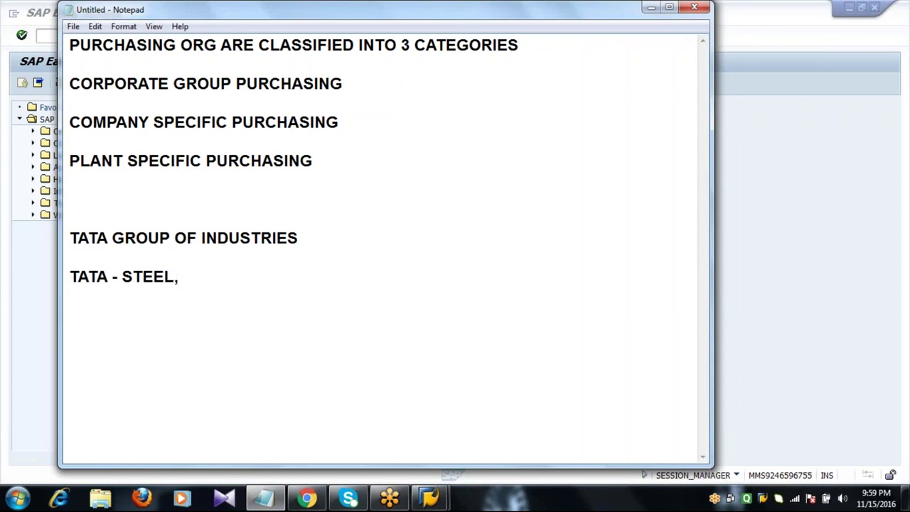
text(MOTORS,)
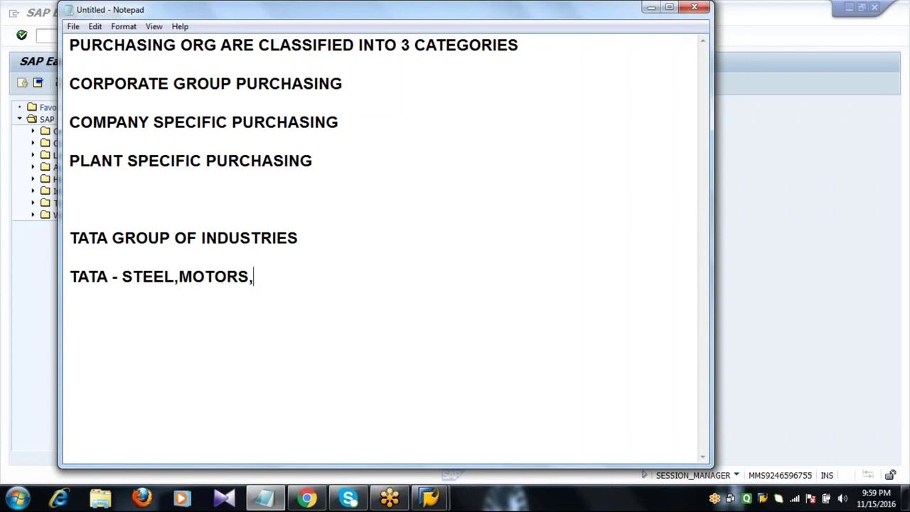
text(AEROSPACE)
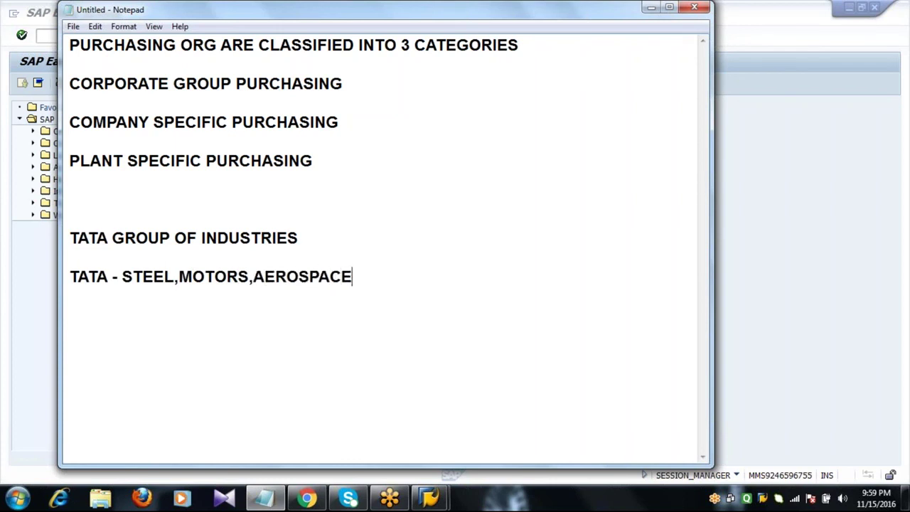
text(,CONS)
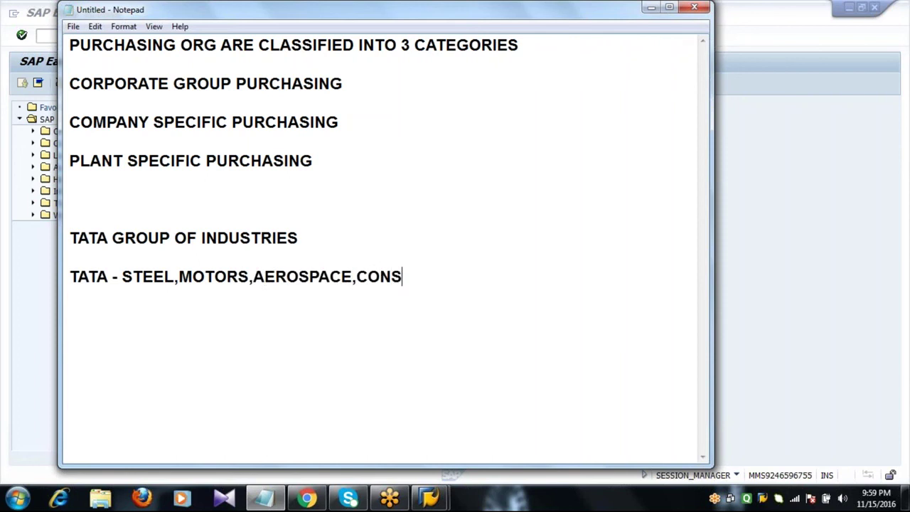
text(TRUCTION)
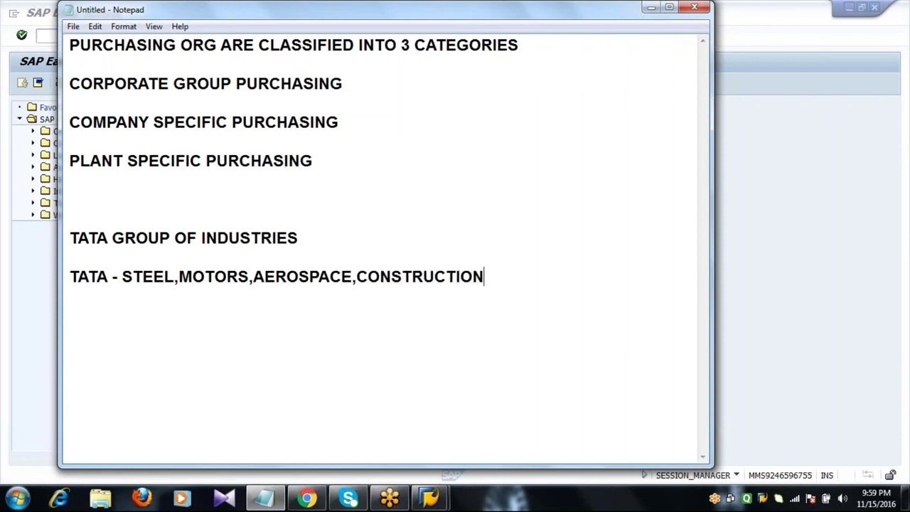
text(,SOFT)
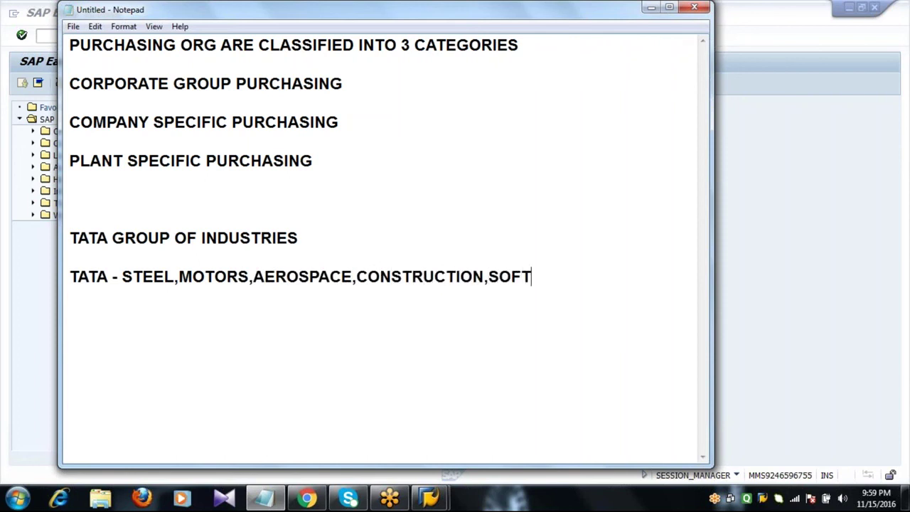
text(WARE,)
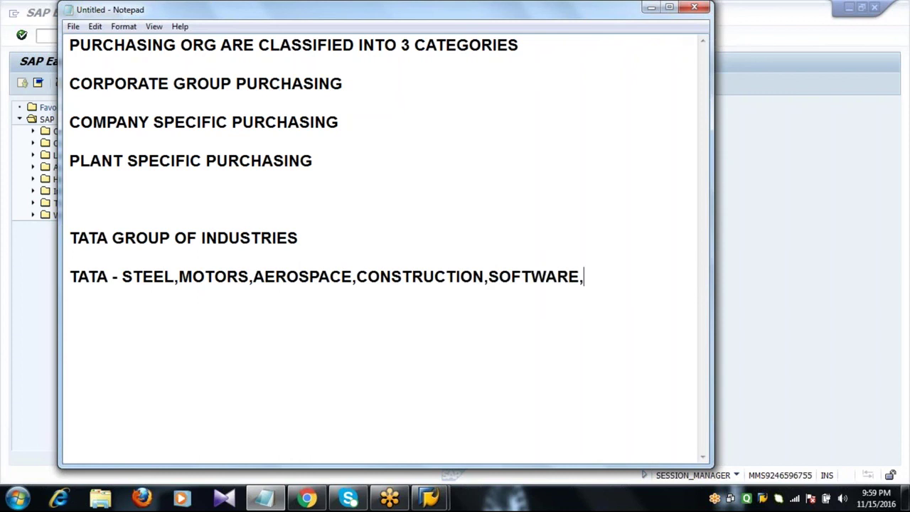
text(CAPITAL)
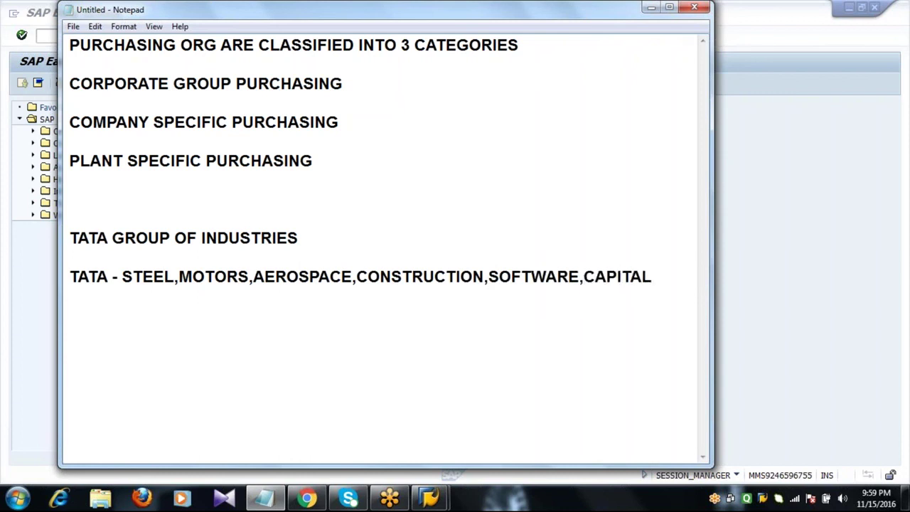
text(,)
key(Return)
text(CHEMICALS)
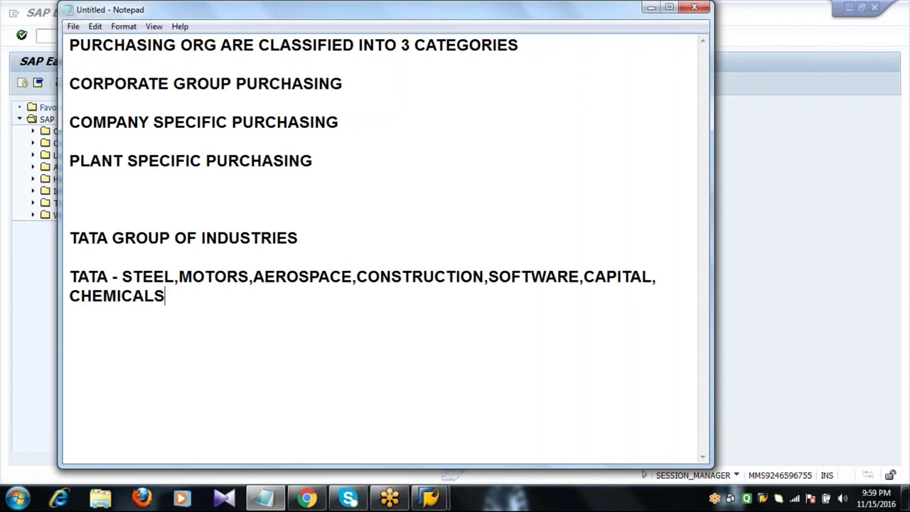
text(,ET)
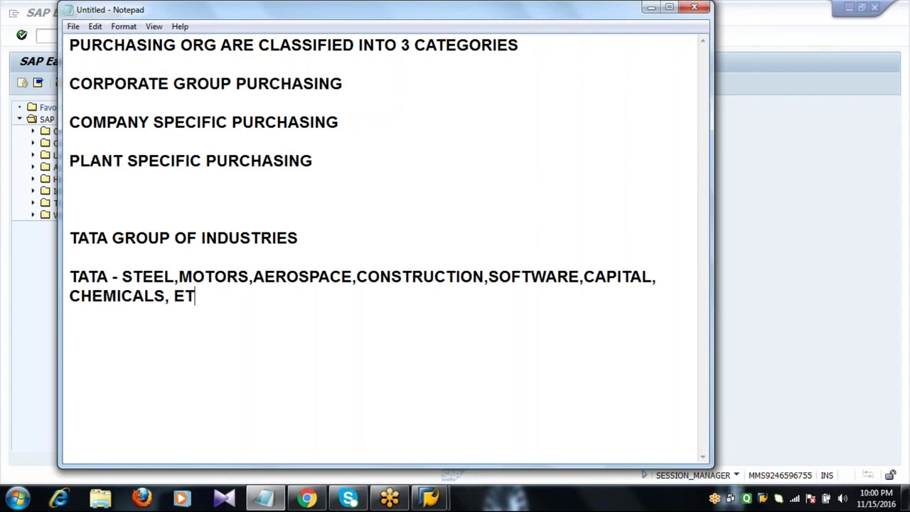
text(C,,)
key(BackSpace)
key(BackSpace)
text(..............................)
key(Return)
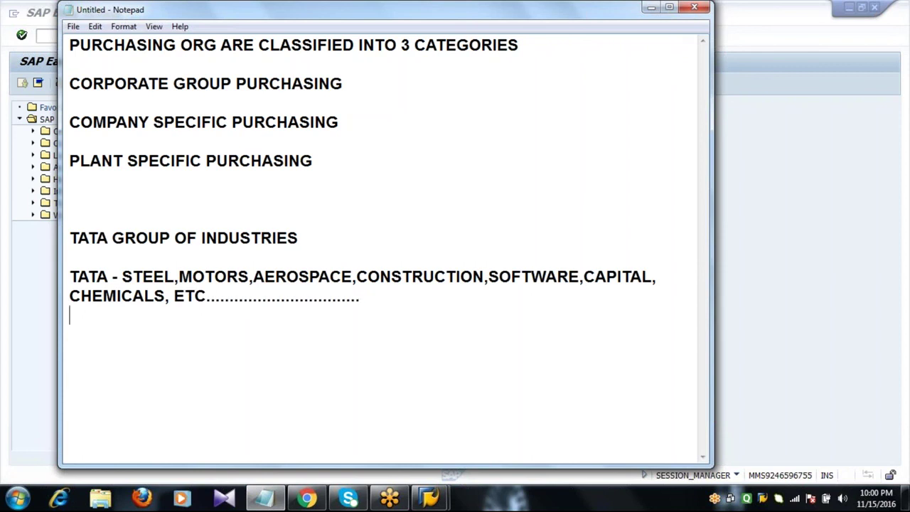
- Append COMPANY CODE to the dotted ETC line and add a TATA STEEL - PLANT1…PLANT5 ETC line below
key(Return)
click(392, 301)
text(COMPANY CODE)
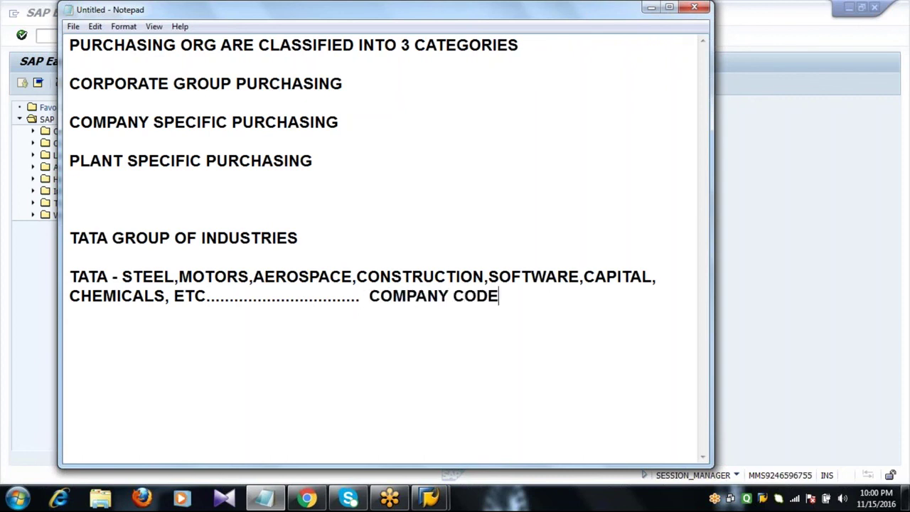
key(Return)
key(Return)
text(TATA STEEL )
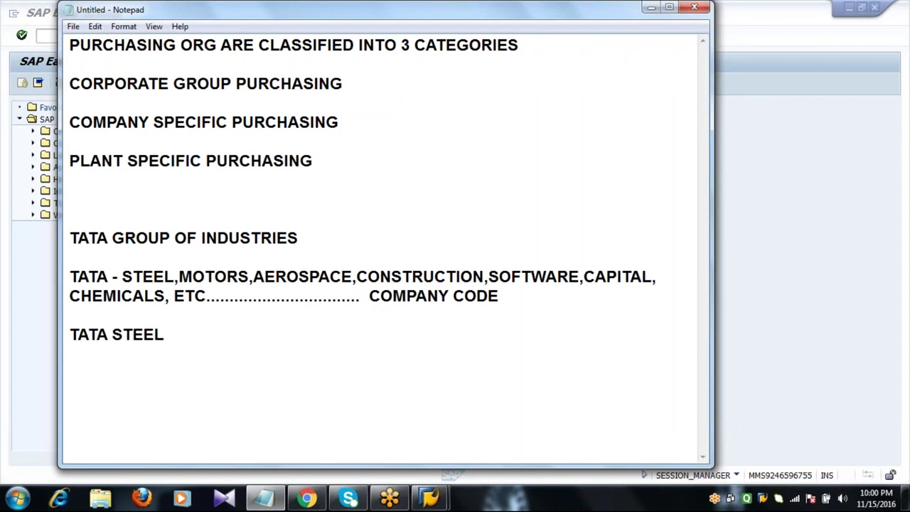
text(- PLANT1, PLANT)
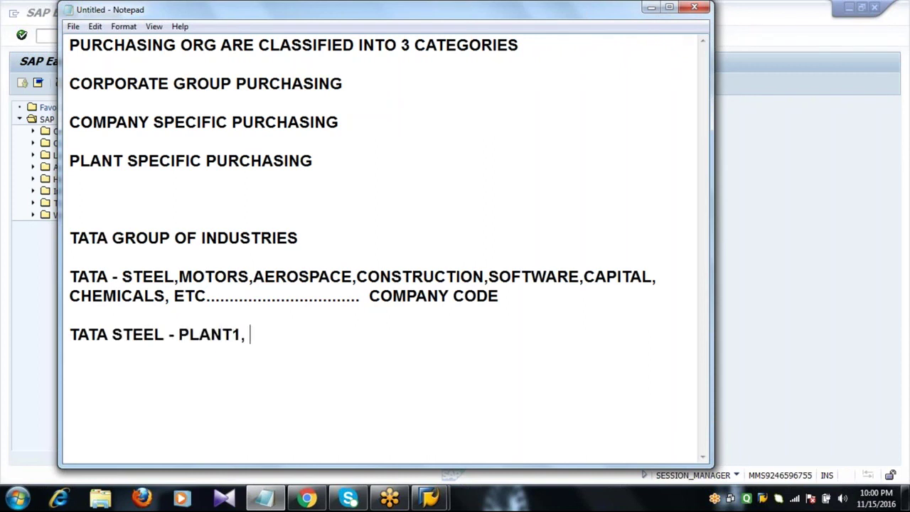
text(2, PLANT2)
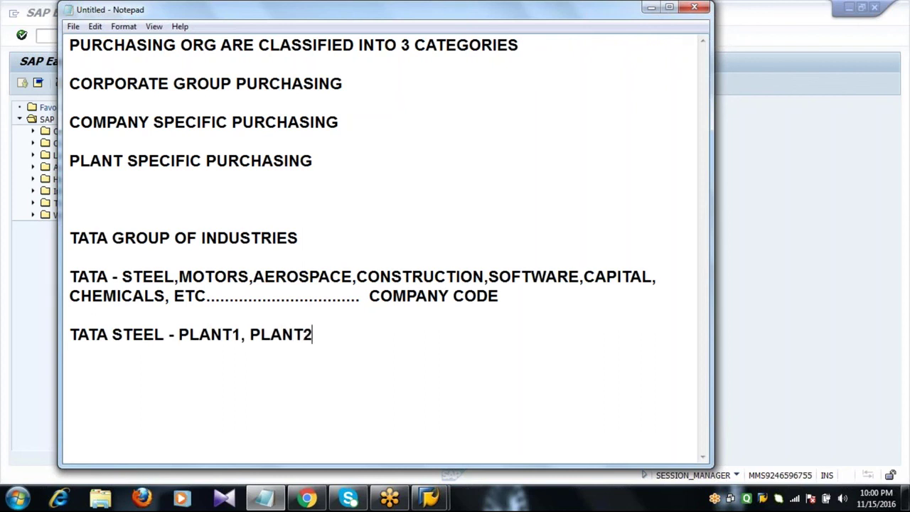
text(, PLANT)
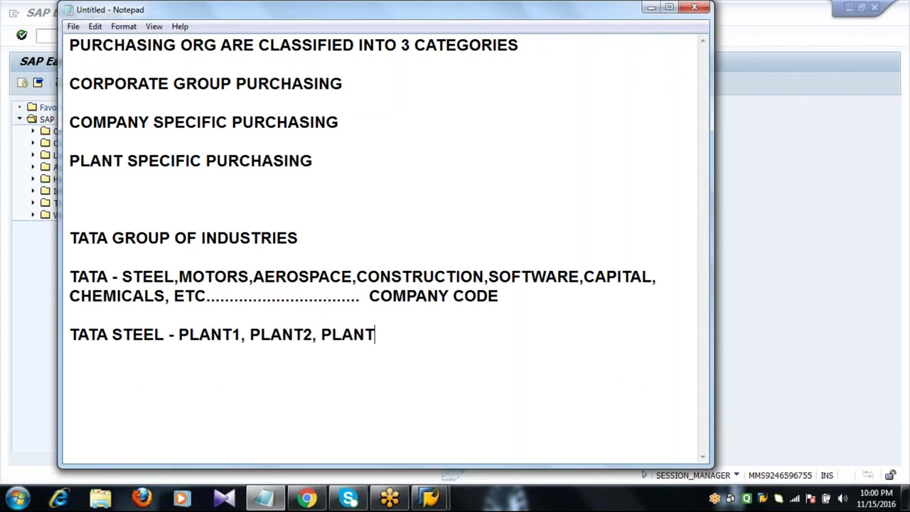
text(3,PLANT4,PLANT)
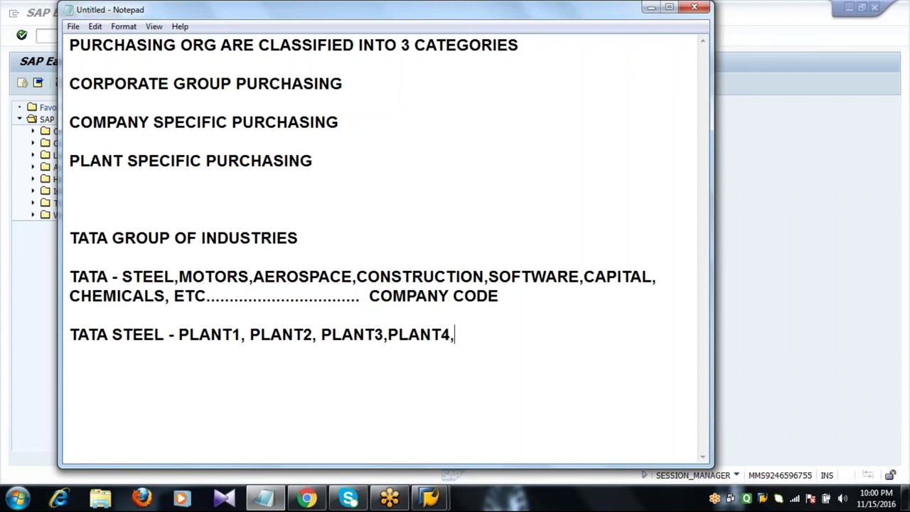
text(5)
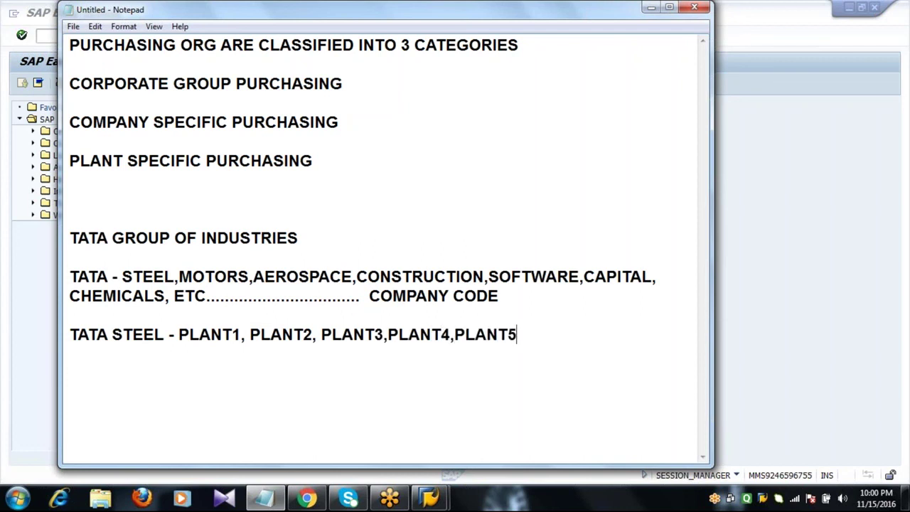
text( ETC...........)
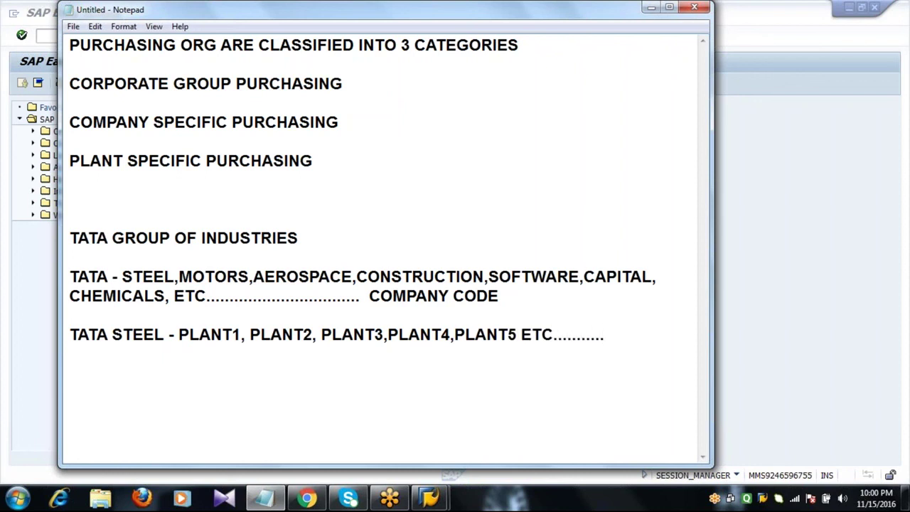
- Finish the TATA STEEL plant line and move to a new line
key(Return)
key(Return)
click(72, 83)
click(367, 84)
click(71, 238)
shift+click(326, 232)
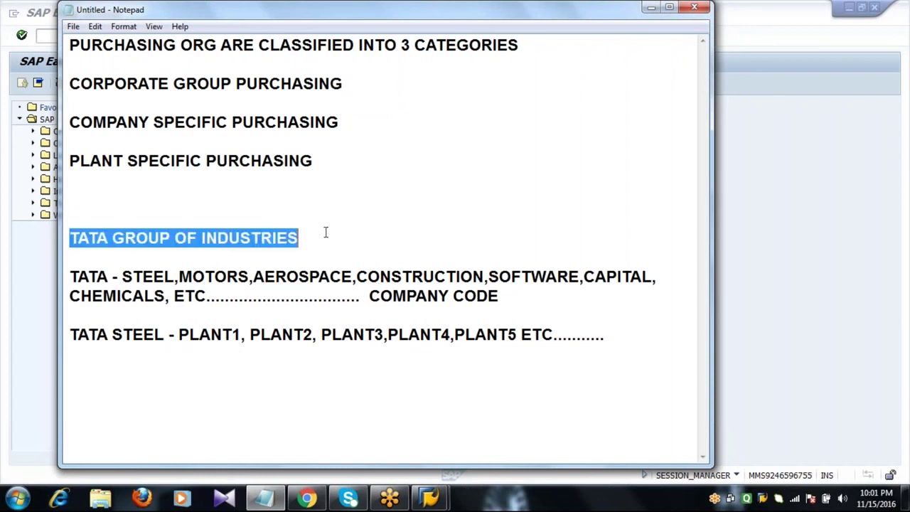
click(325, 232)
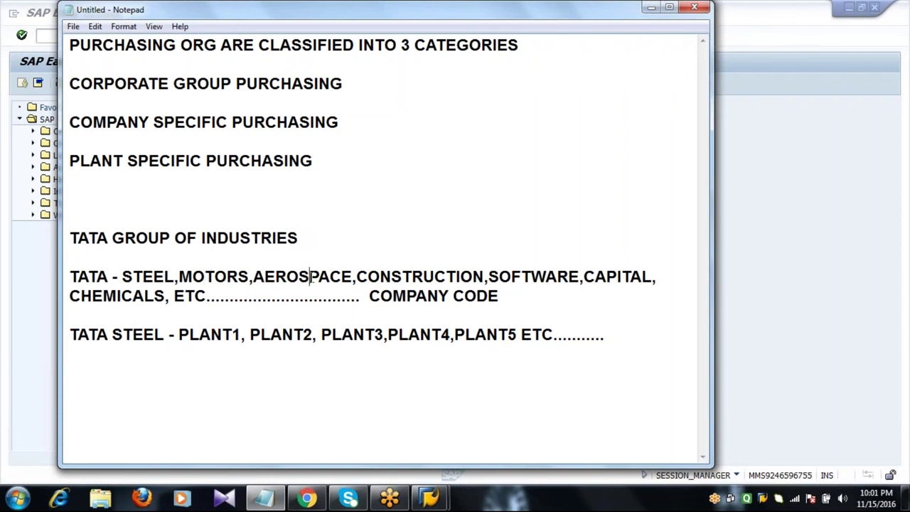
click(403, 276)
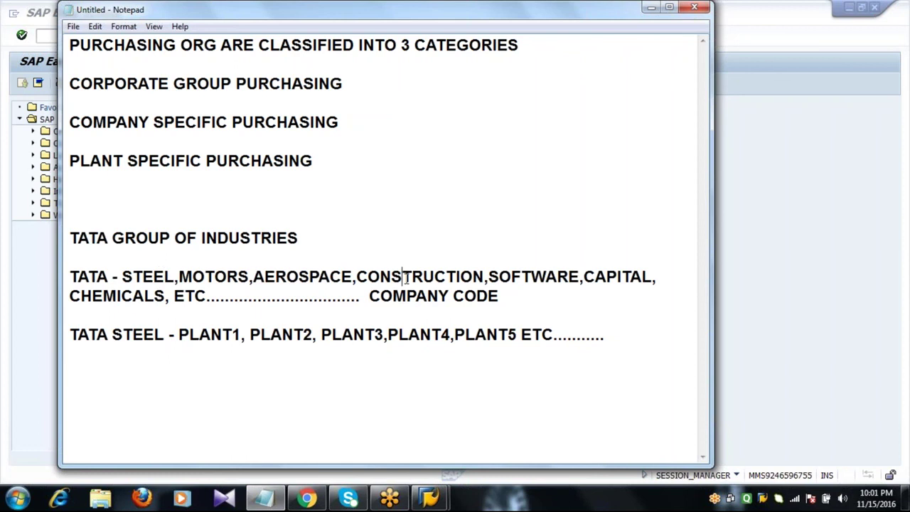
click(518, 283)
click(470, 308)
click(357, 87)
double_click(345, 121)
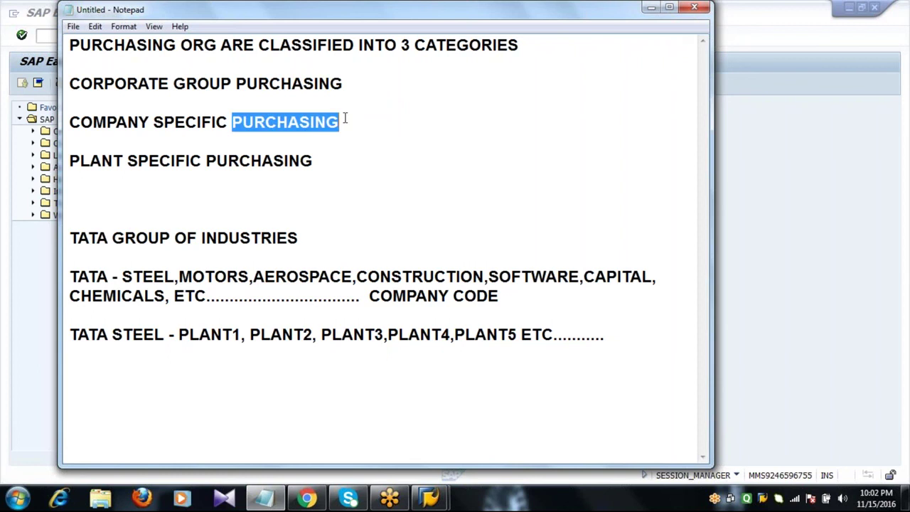
click(345, 120)
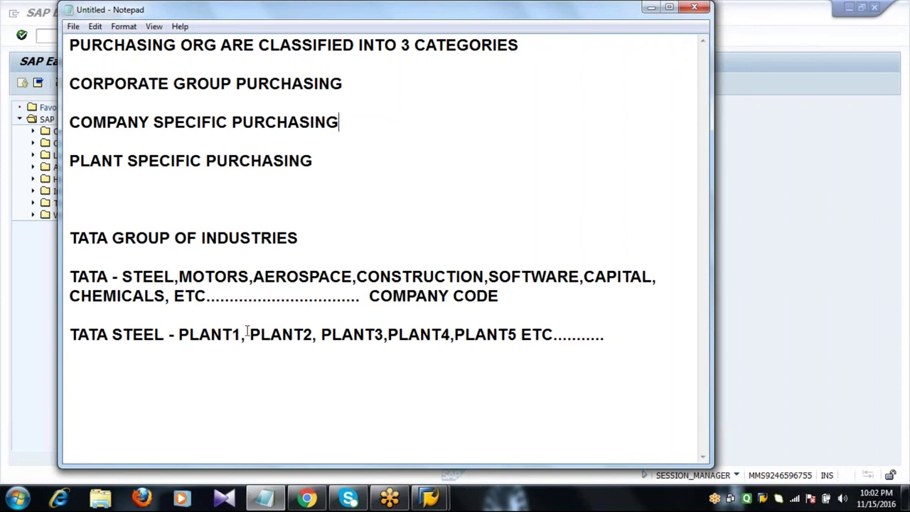
double_click(154, 276)
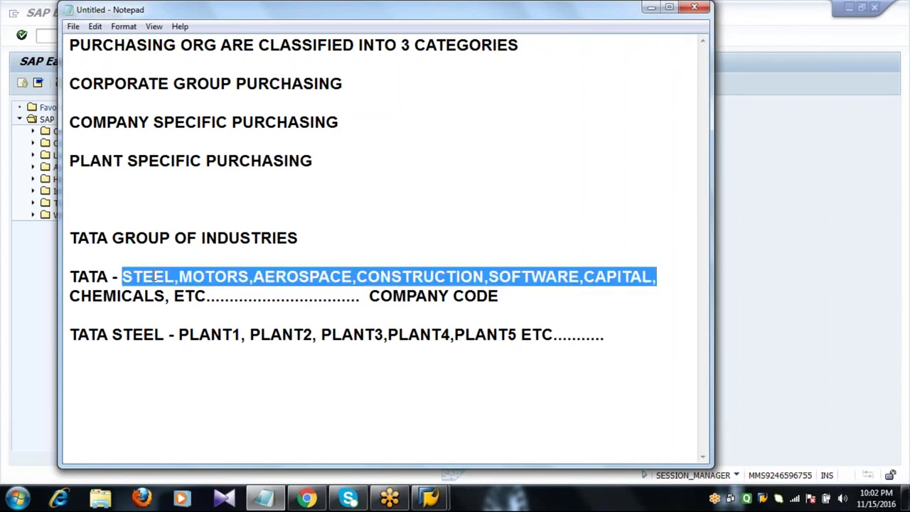
click(227, 276)
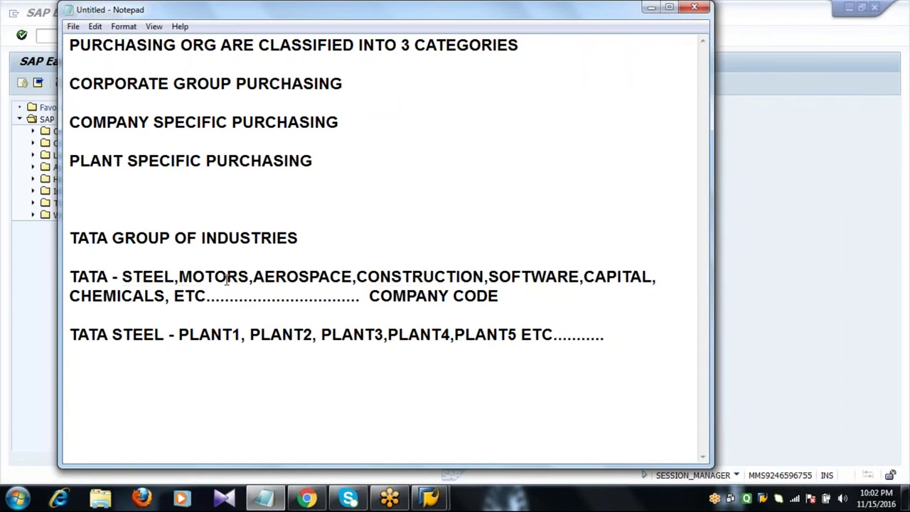
click(275, 277)
click(410, 276)
click(569, 276)
click(374, 167)
click(621, 338)
click(223, 333)
click(620, 338)
click(70, 84)
drag(69, 84, 391, 172)
drag(69, 45, 396, 178)
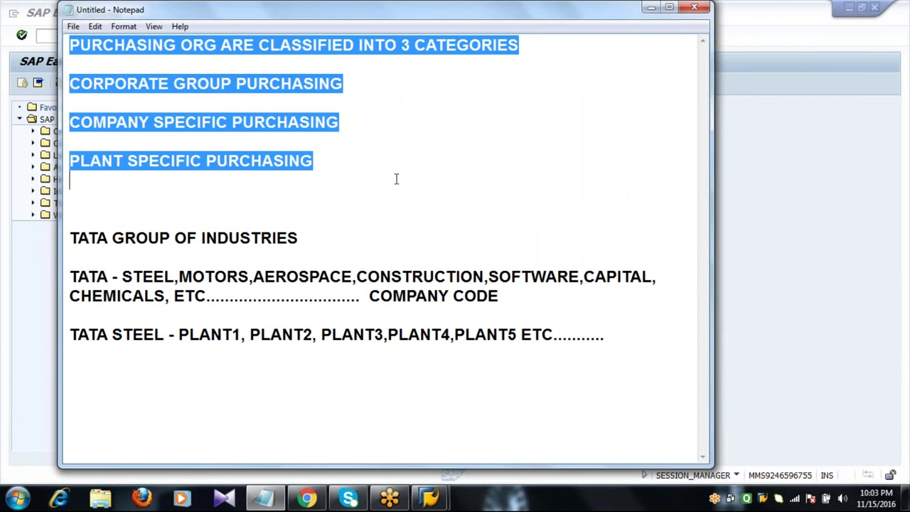
click(391, 179)
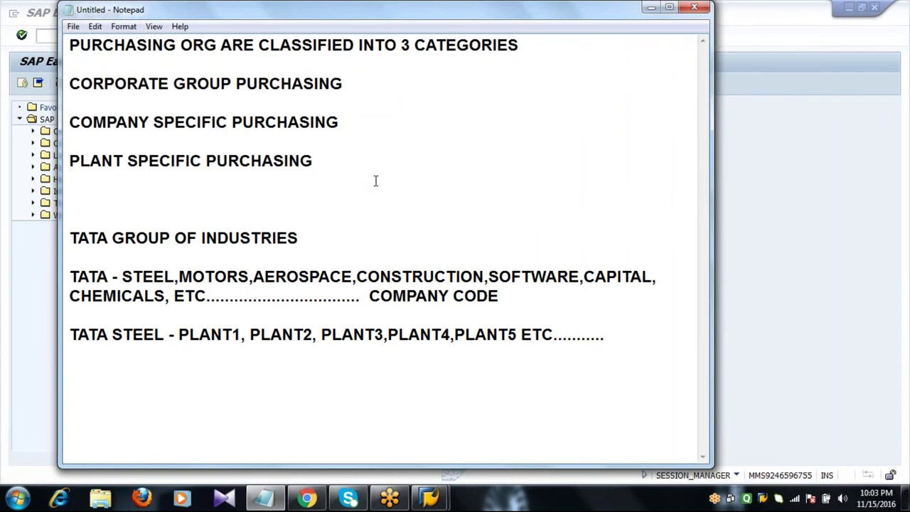
click(268, 84)
click(179, 149)
- Delete all existing notes and type CONTROLLING as the new page heading
key(ctrl+a)
key(Delete)
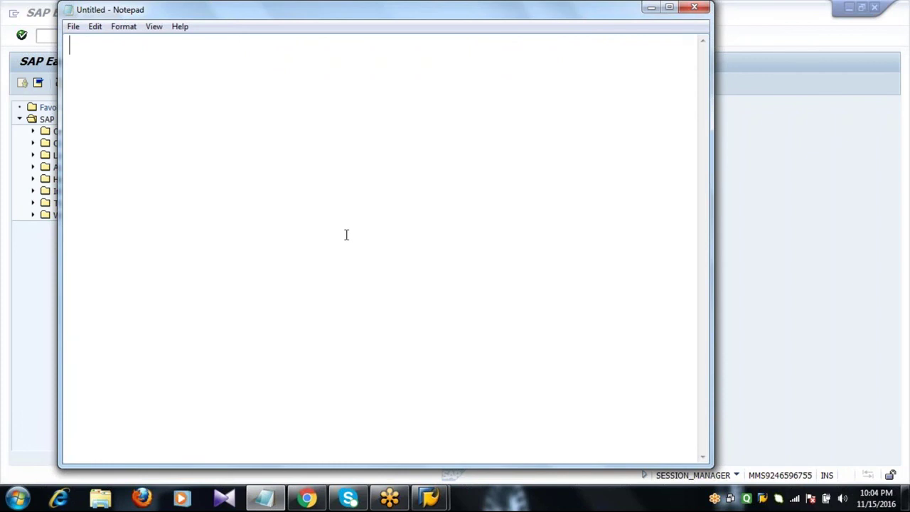
text(CONTRO)
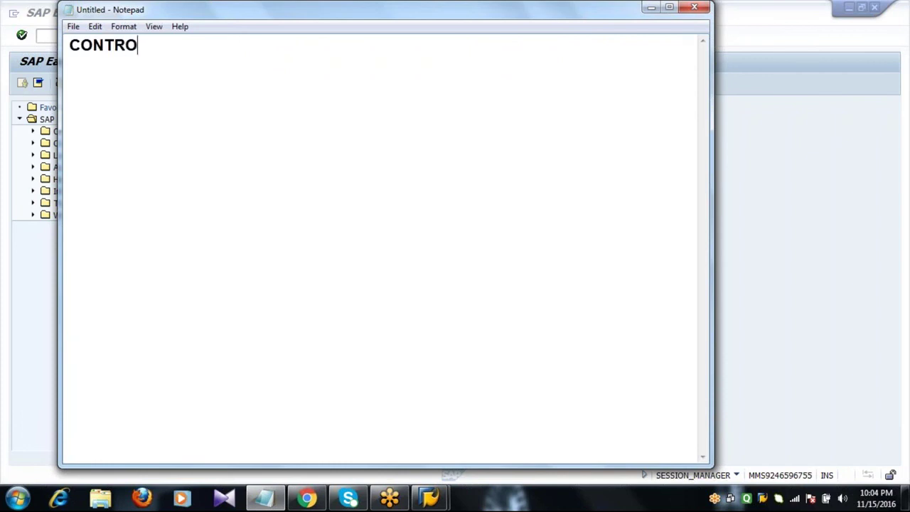
text(LLING)
key(Return)
key(Return)
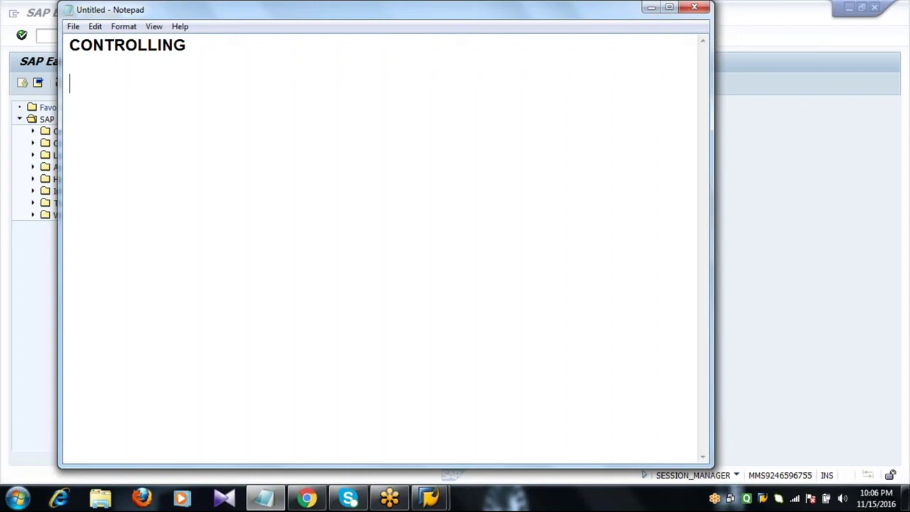
- Type CREATION OF PO FOR NON STOCK ITEMS under CONTROLLING, followed by a new line
text(CREATI)
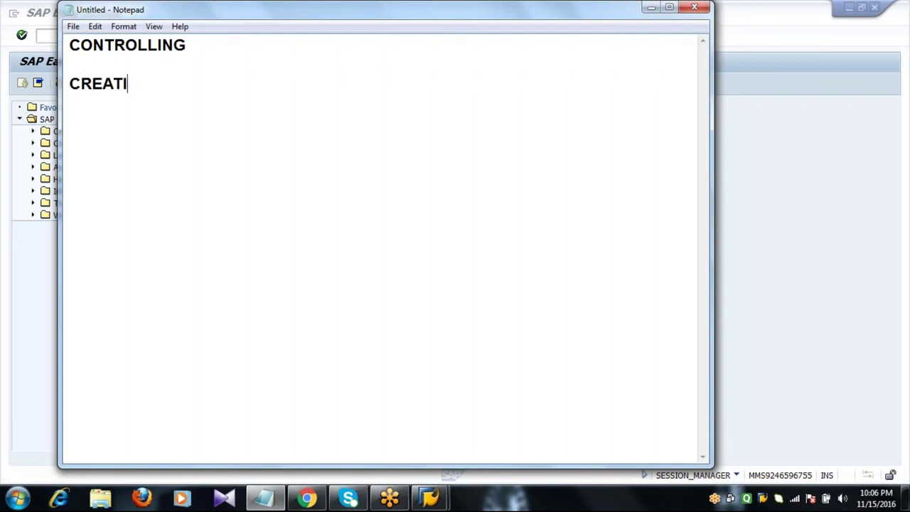
text(ON OF)
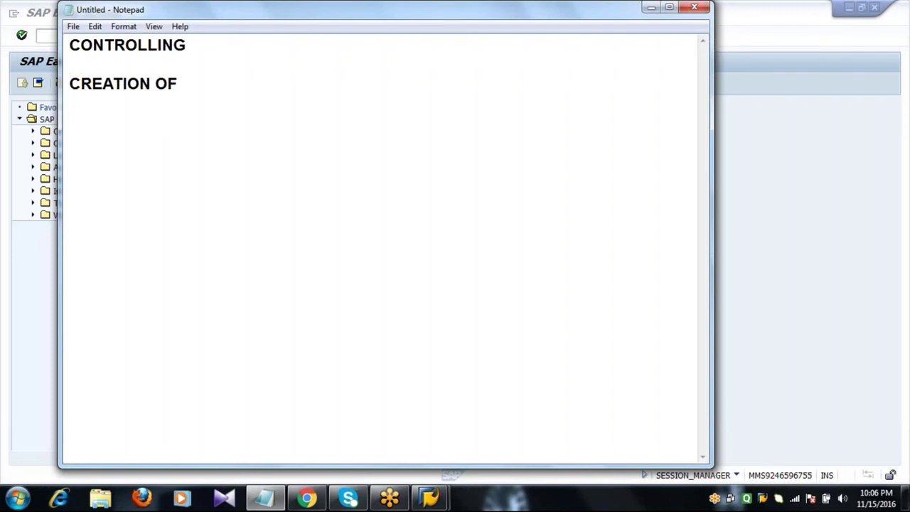
text( PO FOR )
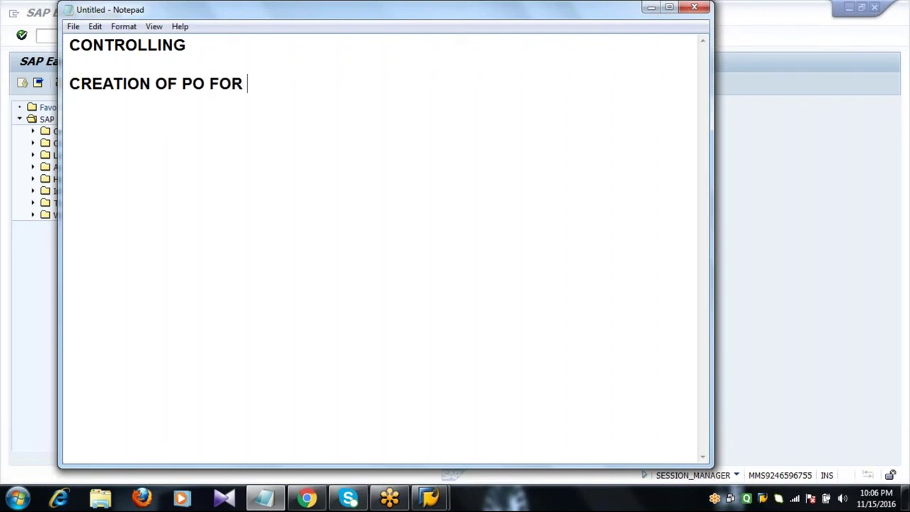
text(NON)
text(CK ITEMS)
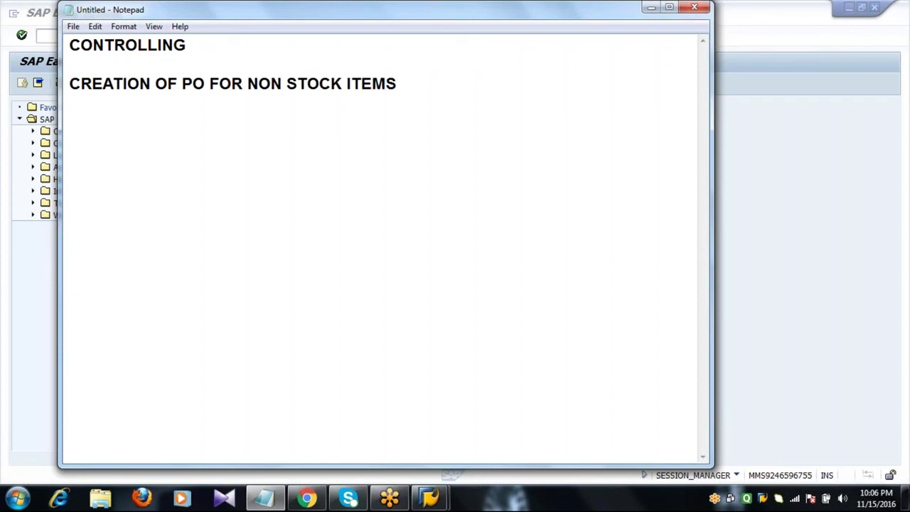
key(Return)
key(Return)
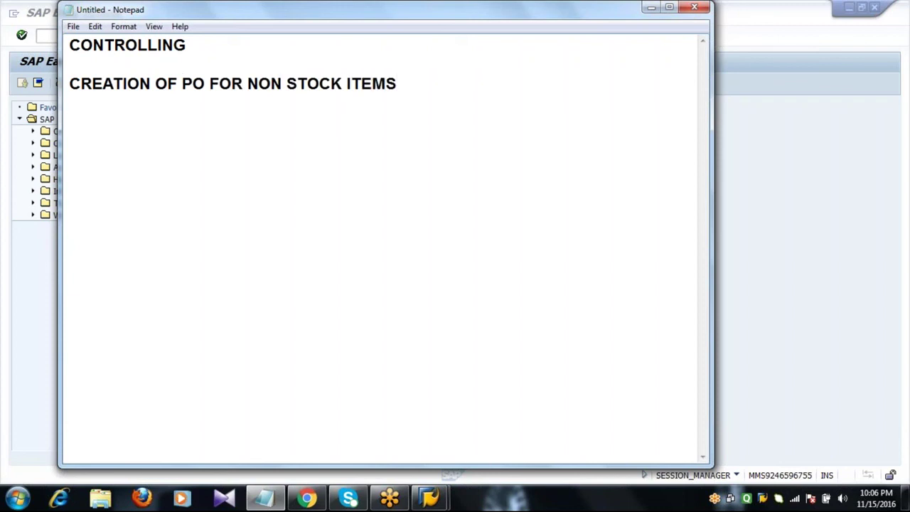
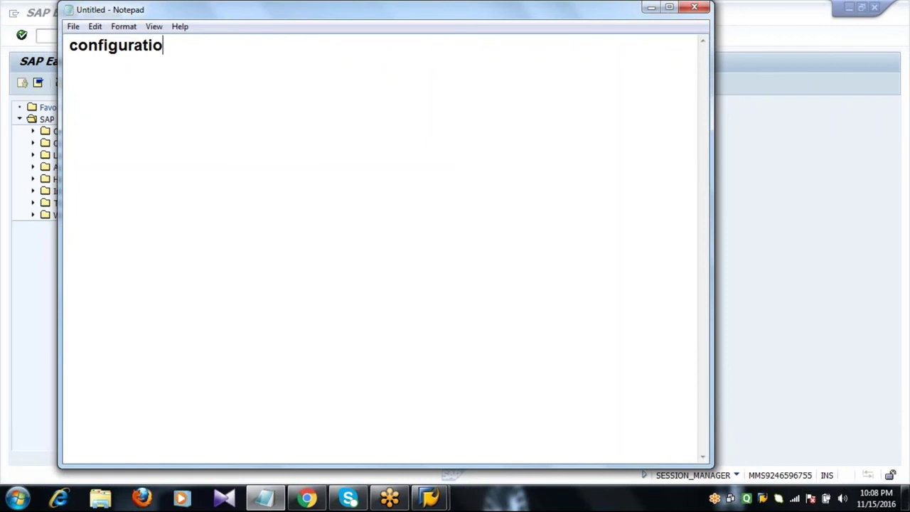
- Finish the Notepad note 'configuration settings for the controlling' and start a new line beneath it
text(ttings for the )
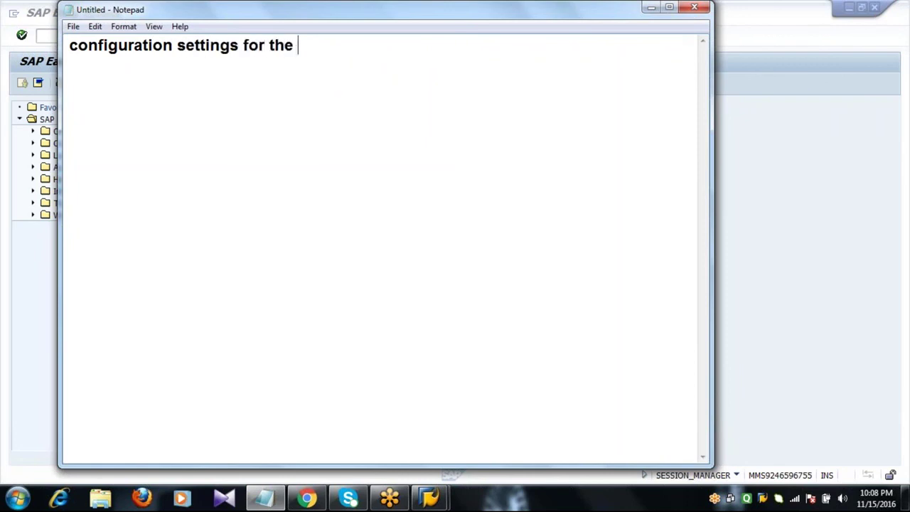
text(controlling)
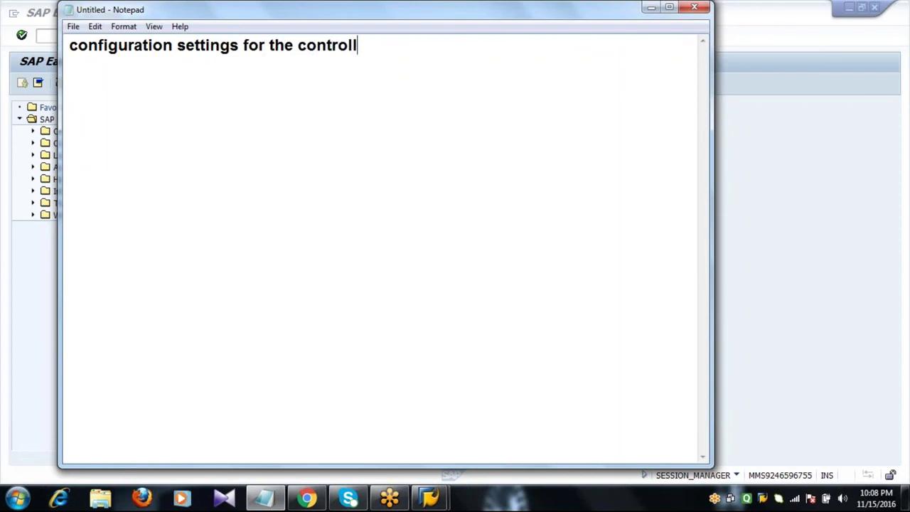
key(Return)
key(Return)
- Back in SAP, run transaction SPRO and open the SAP Reference IMG
click(801, 233)
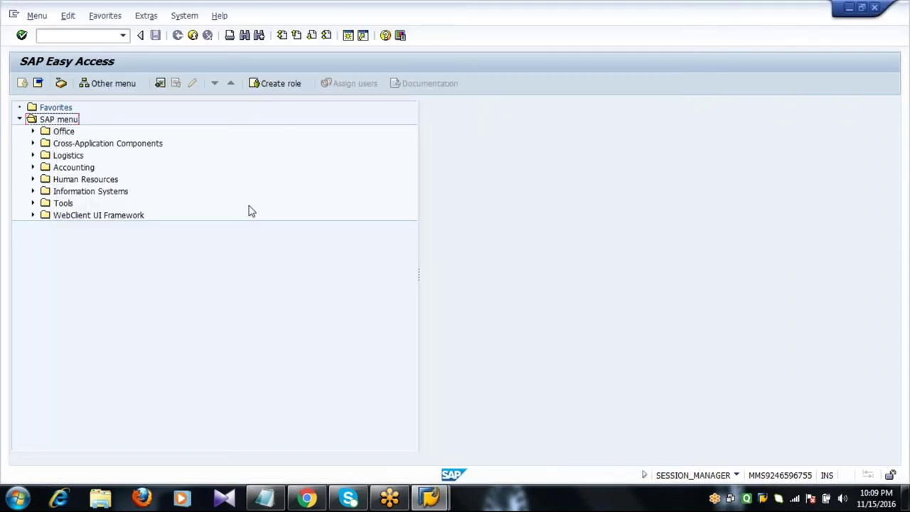
click(93, 35)
text(spro)
key(Return)
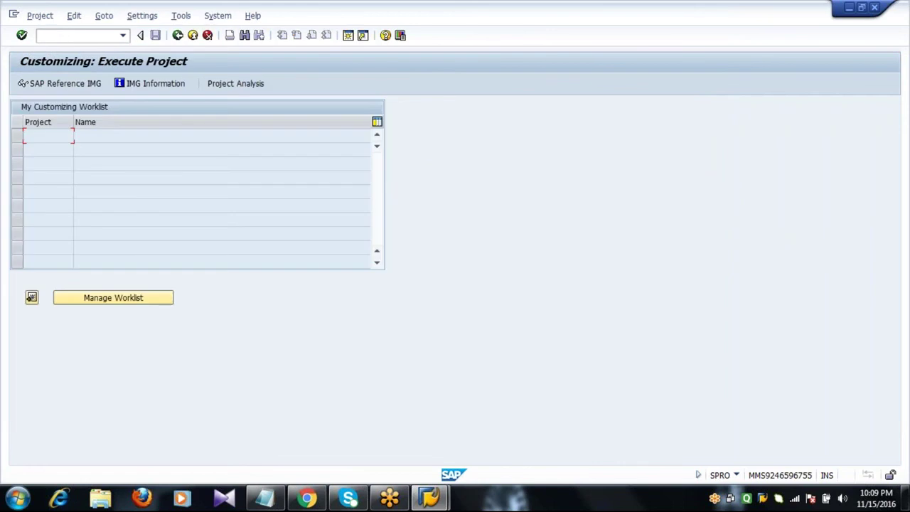
click(65, 87)
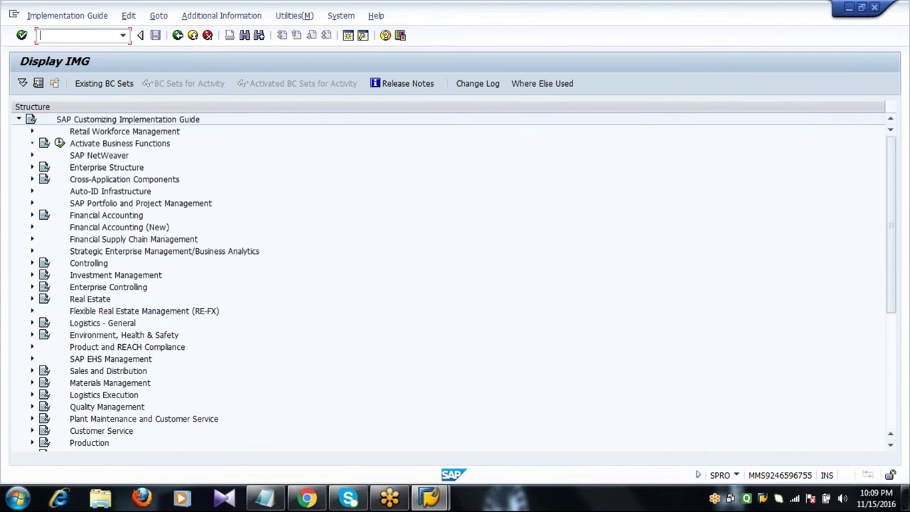
- Expand Enterprise Structure > Definition > Controlling and execute Maintain Controlling Area
click(31, 167)
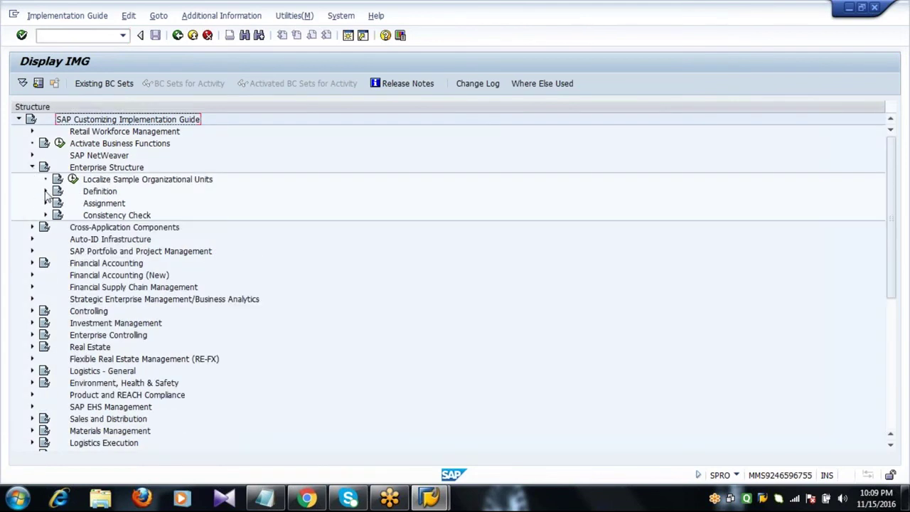
click(45, 191)
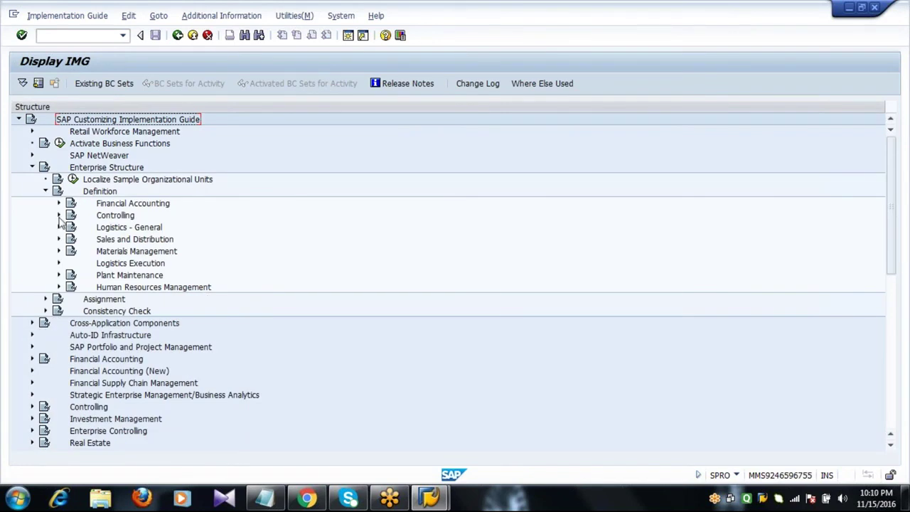
click(59, 215)
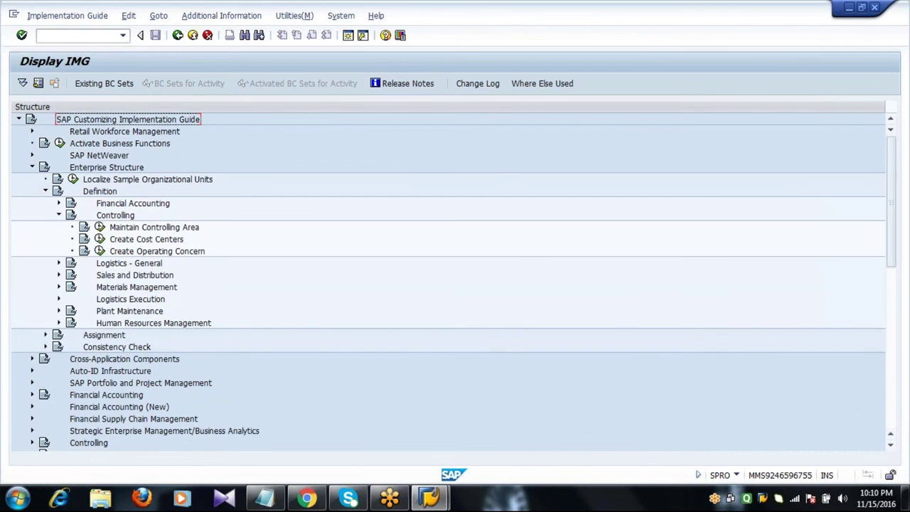
click(128, 228)
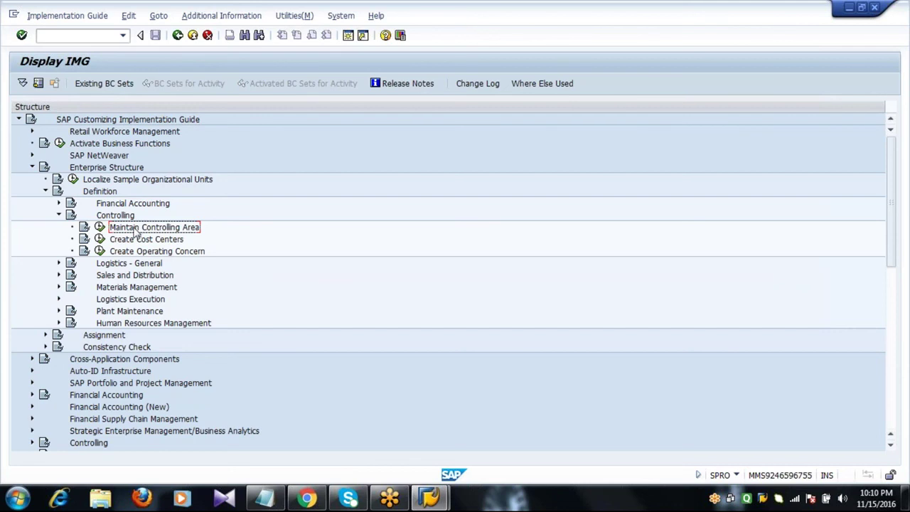
click(100, 227)
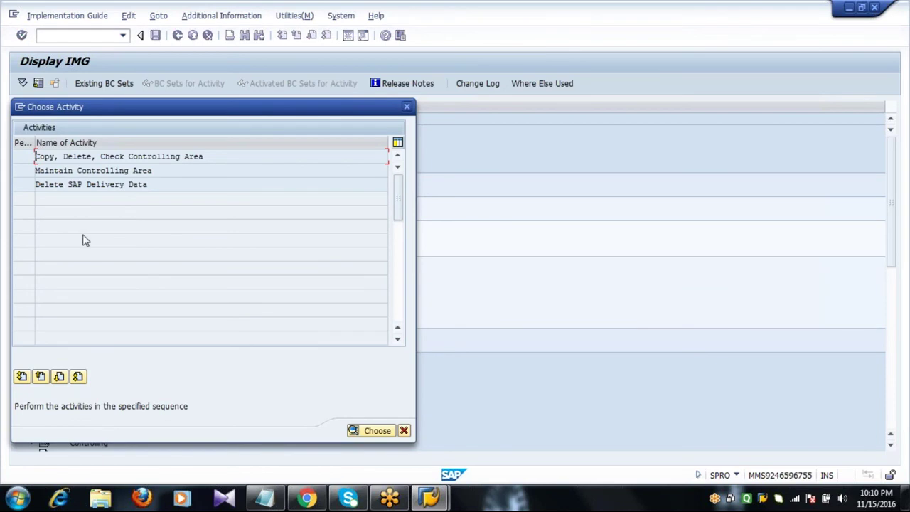
- Choose the Maintain Controlling Area activity to list the 75 existing controlling areas
click(111, 171)
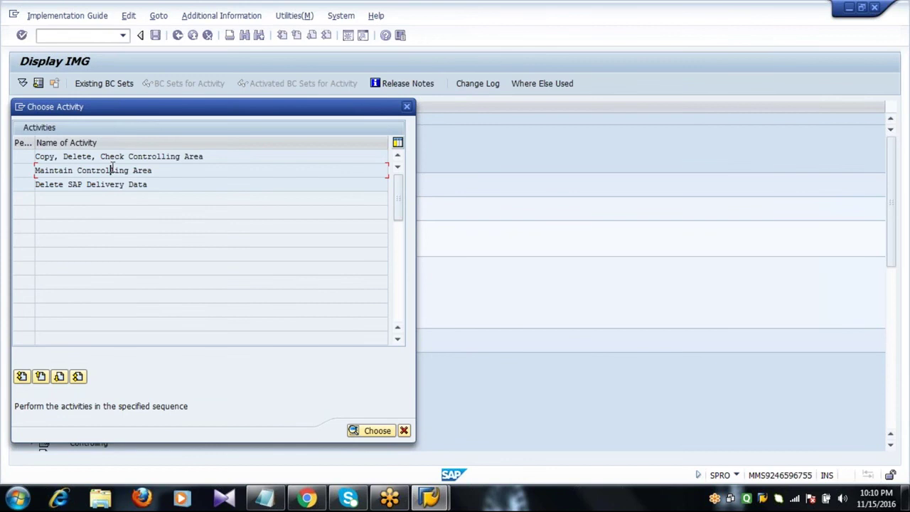
click(164, 169)
double_click(164, 169)
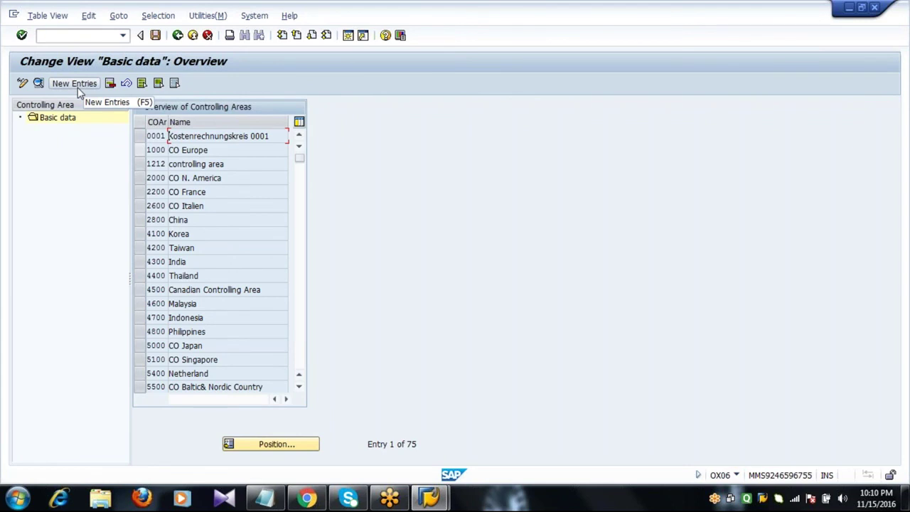
- Start a new controlling area entry with New Entries
click(75, 83)
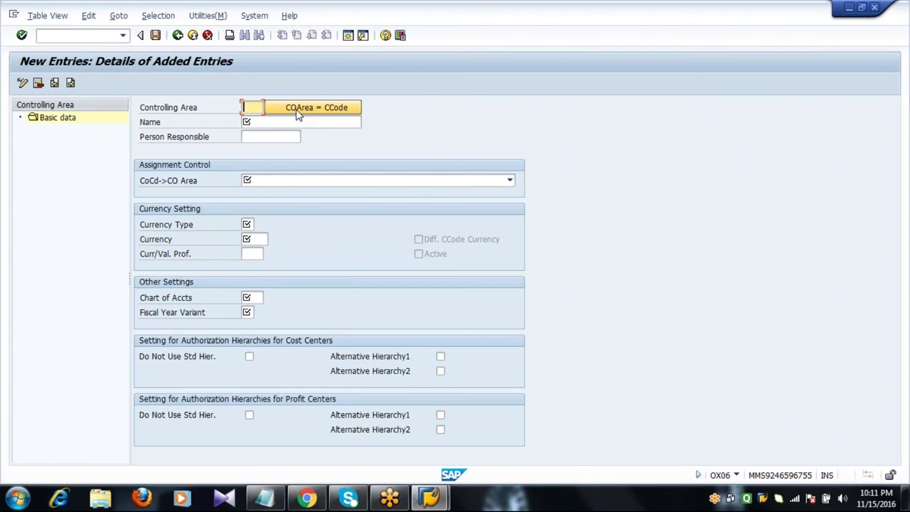
- Use COArea = CCode with company code 2001 to fill controlling area 2001 as Shell Oil AG, EUR, INT, K4
click(298, 111)
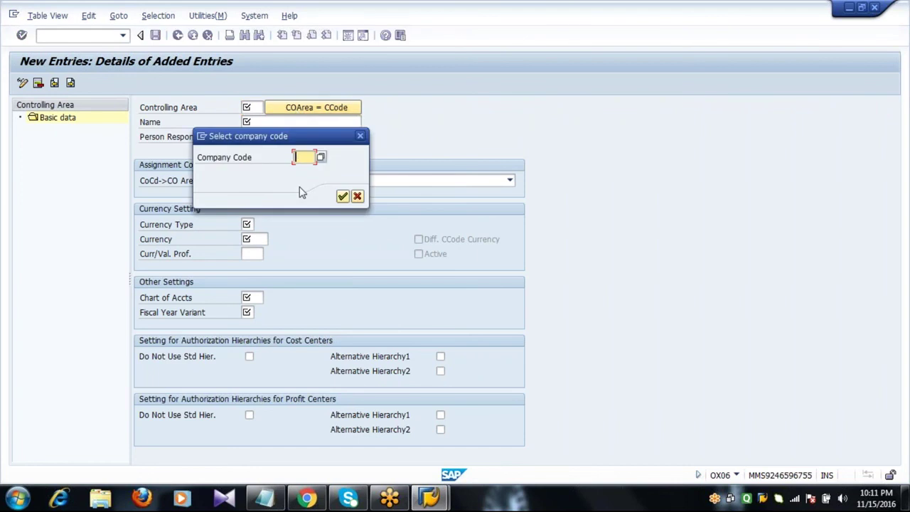
text(20)
key(Tab)
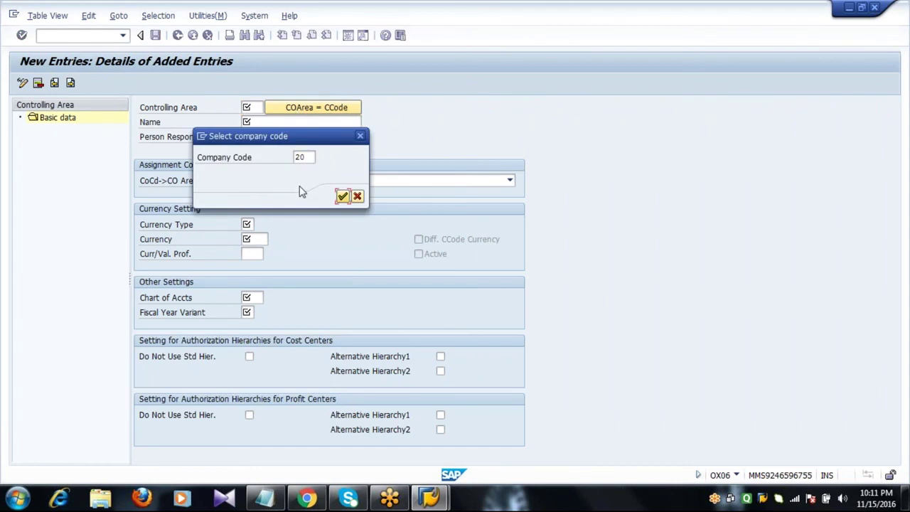
click(310, 157)
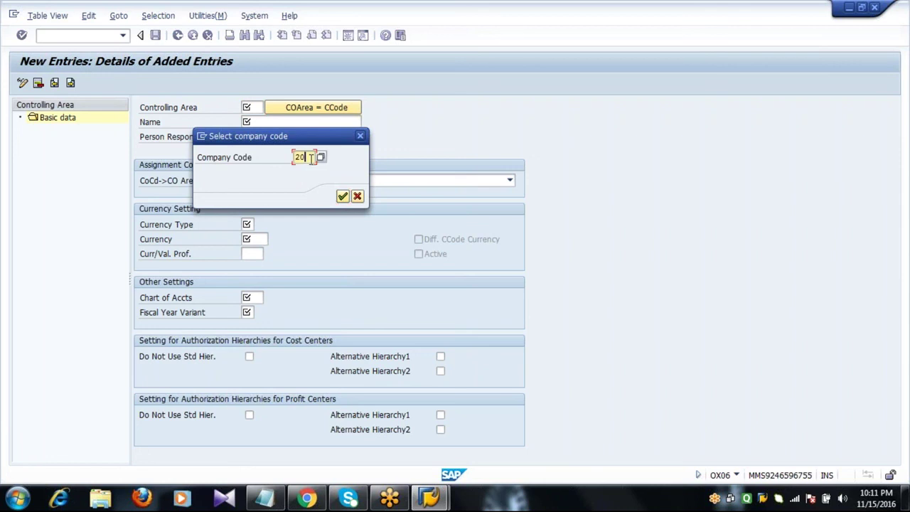
text(01)
key(Return)
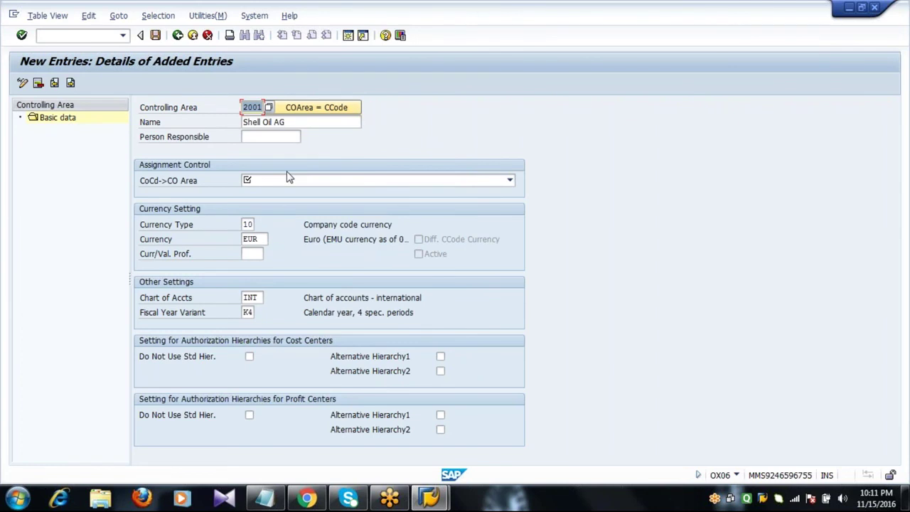
- Choose 'Controlling area same as company code' in the CoCd->CO Area dropdown for area 2001
click(169, 182)
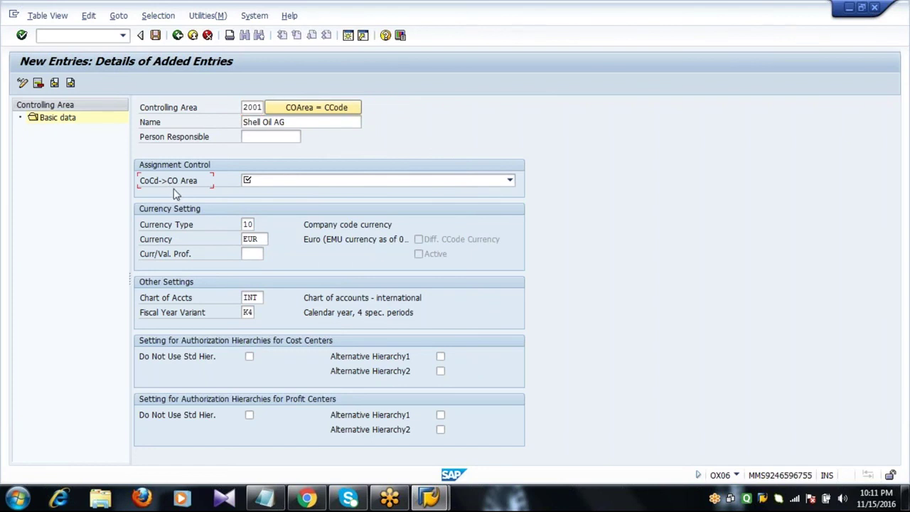
click(251, 182)
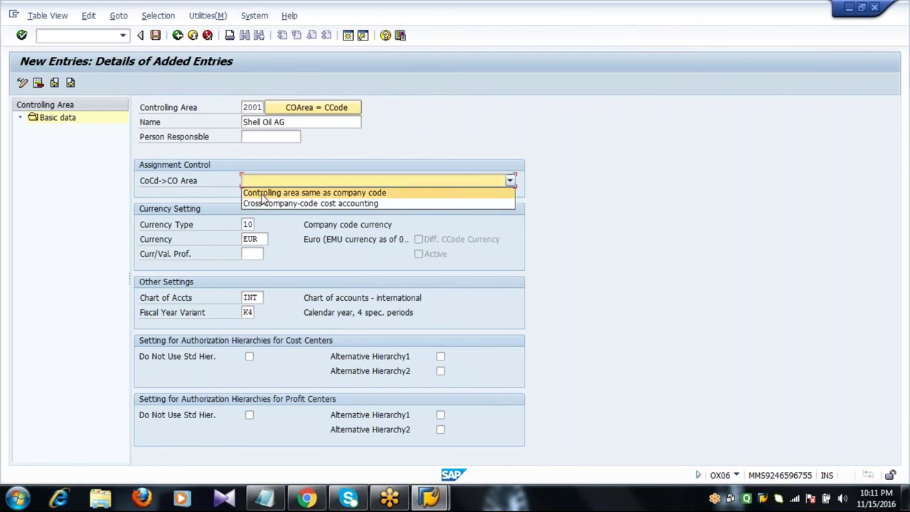
click(263, 192)
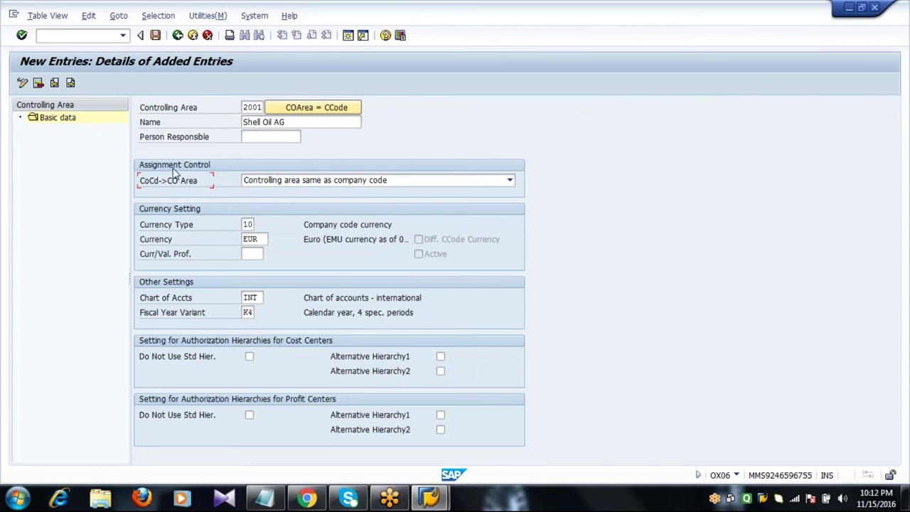
click(273, 184)
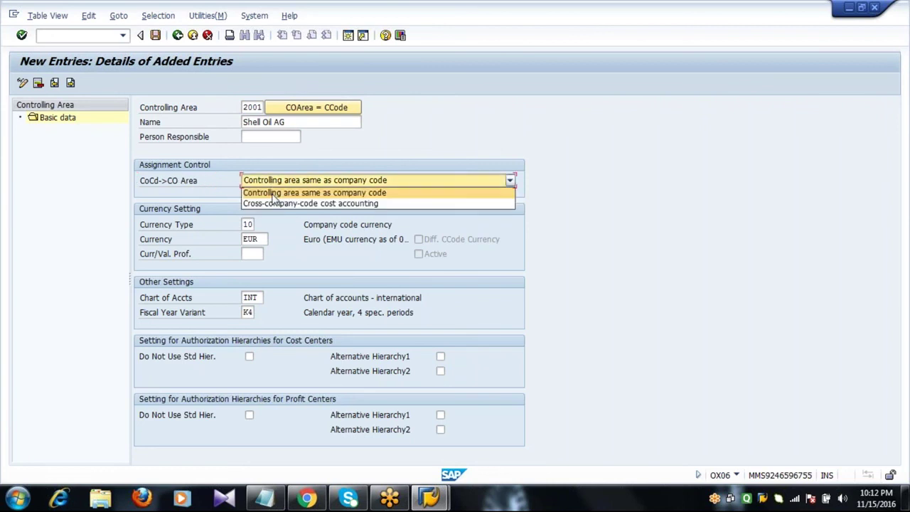
click(273, 193)
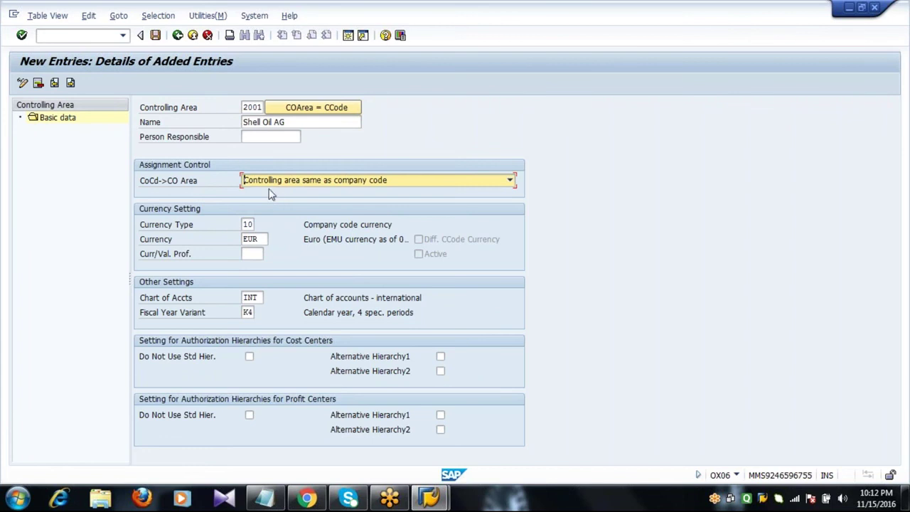
- Save controlling area 2001 under a customizing request and exit back to the IMG tree
click(155, 37)
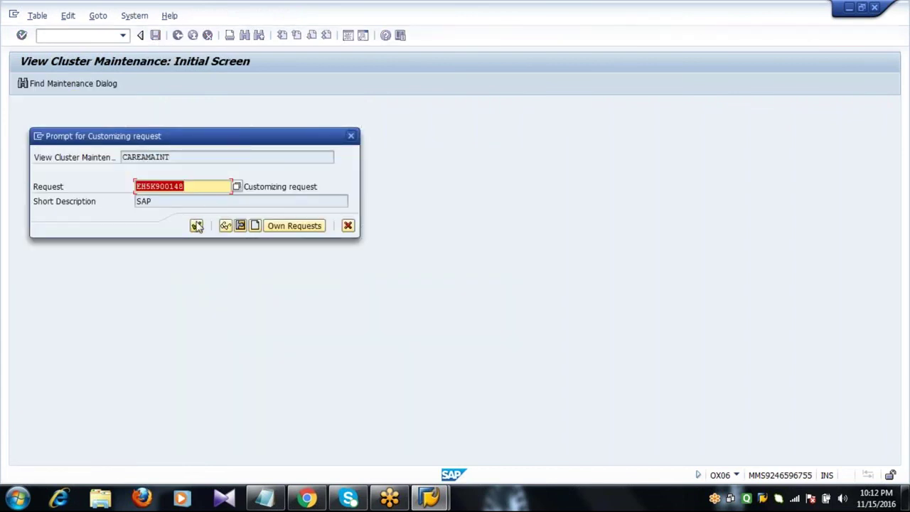
click(197, 226)
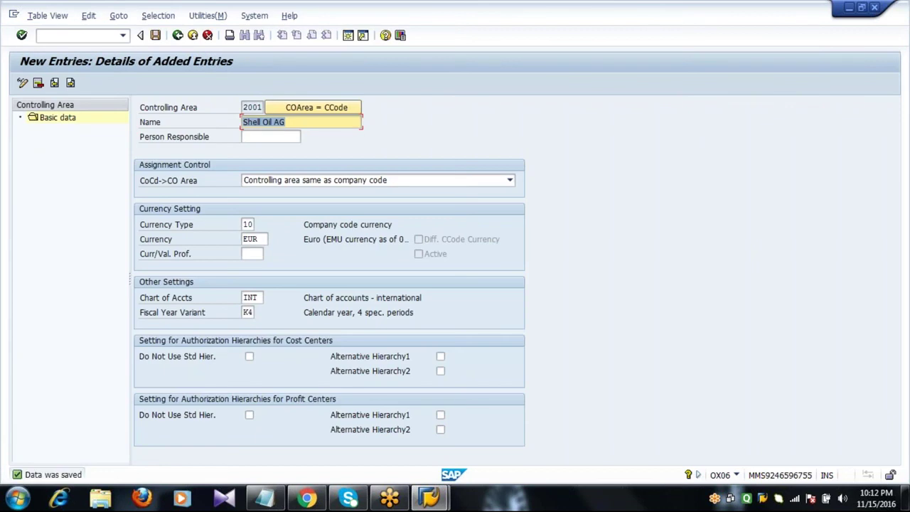
click(178, 38)
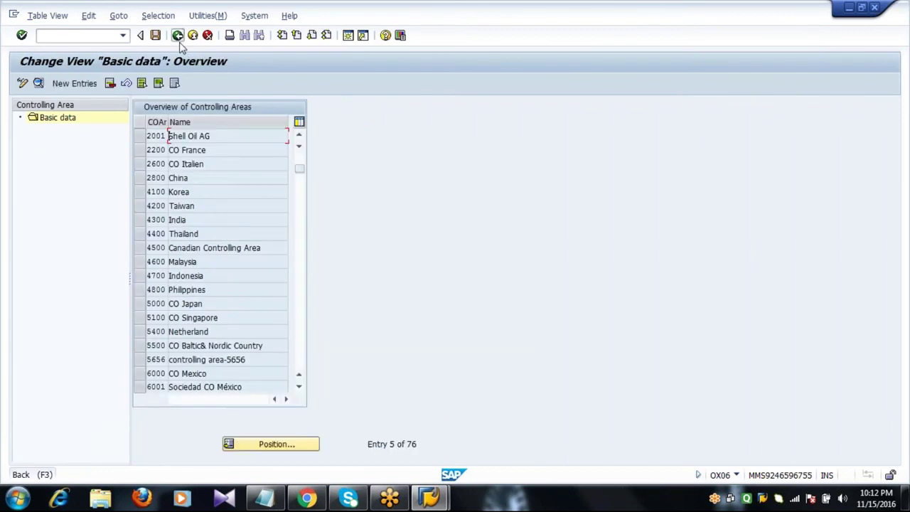
click(178, 37)
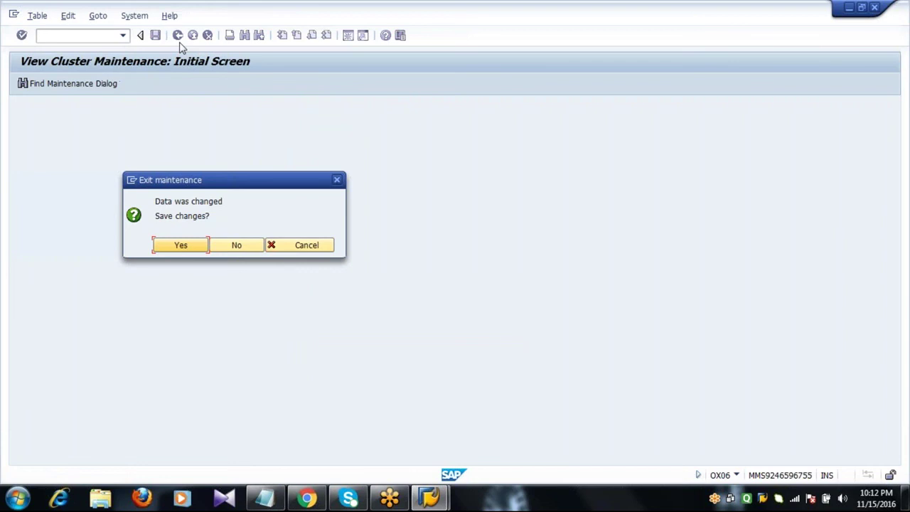
click(182, 249)
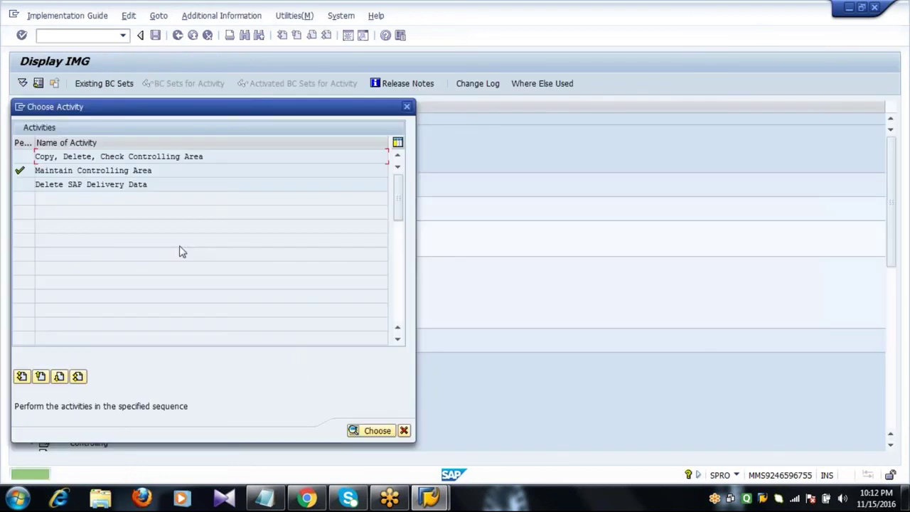
click(403, 430)
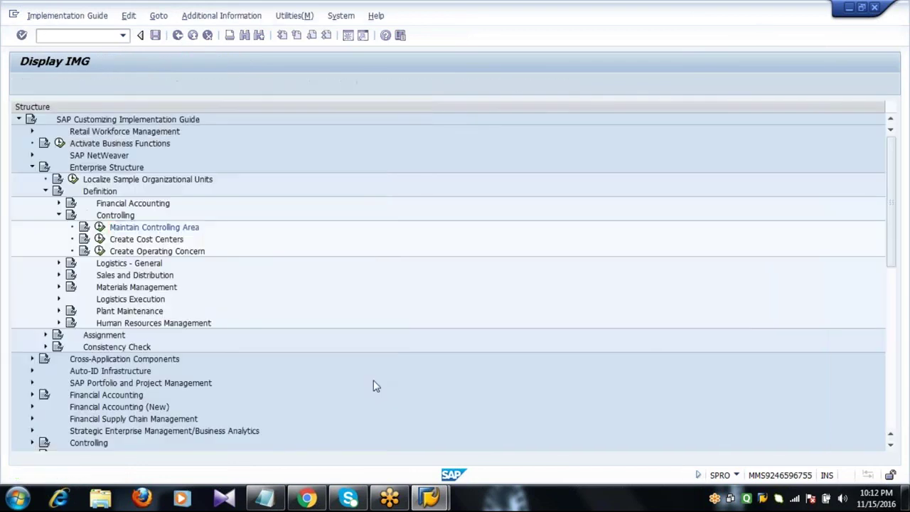
click(46, 192)
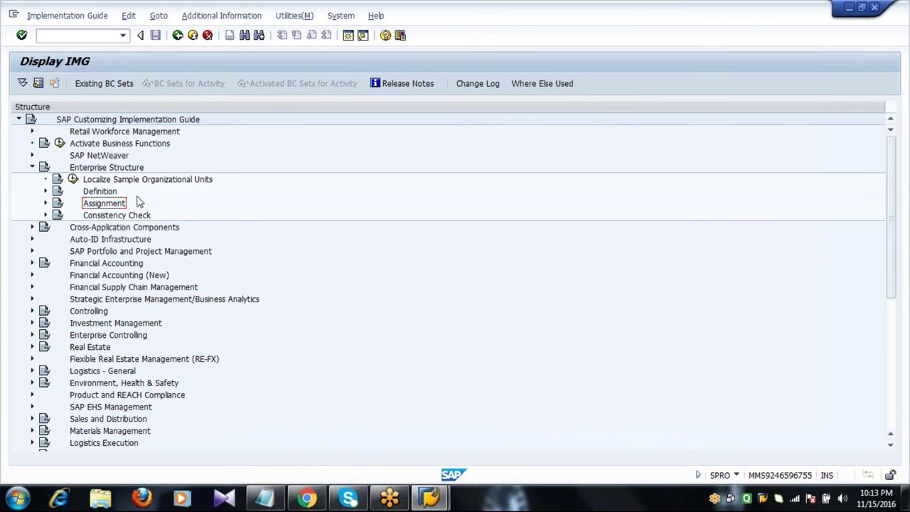
- Expand Enterprise Structure > Assignment > Controlling and execute 'Assign company code to controlling area'
click(107, 170)
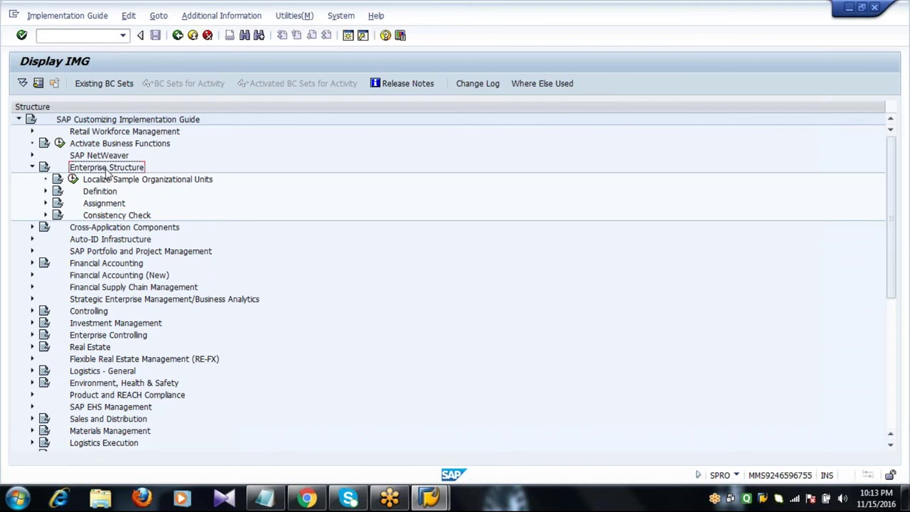
click(46, 204)
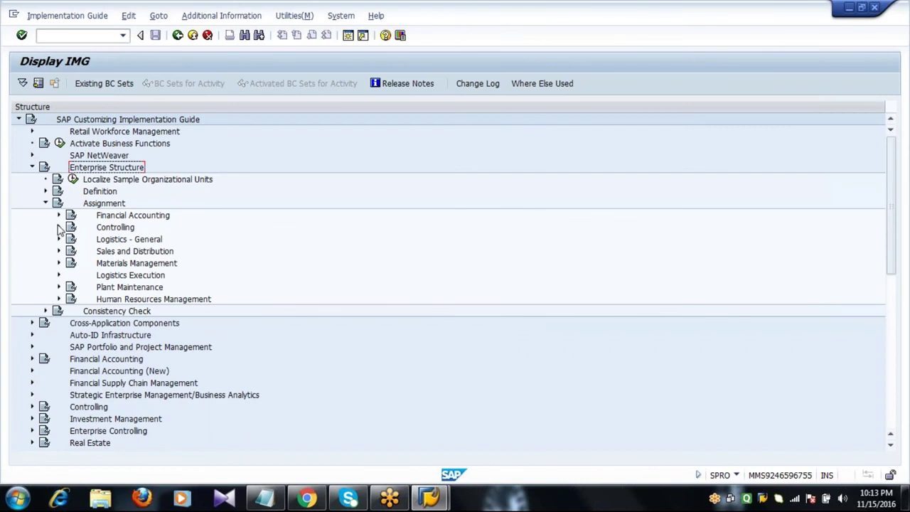
click(59, 226)
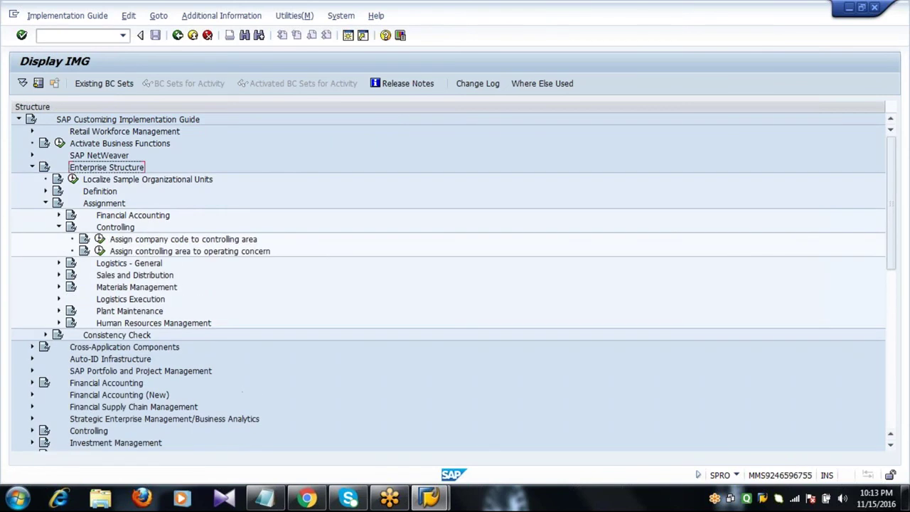
click(139, 241)
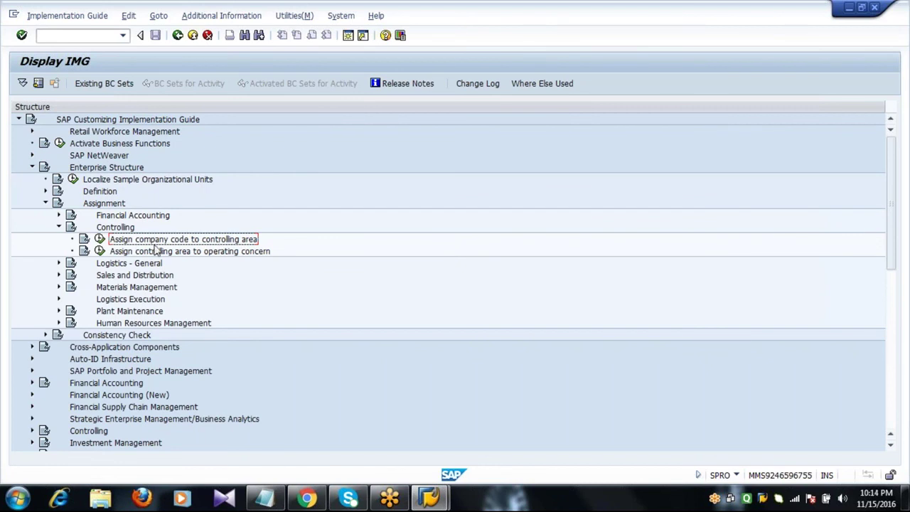
click(101, 239)
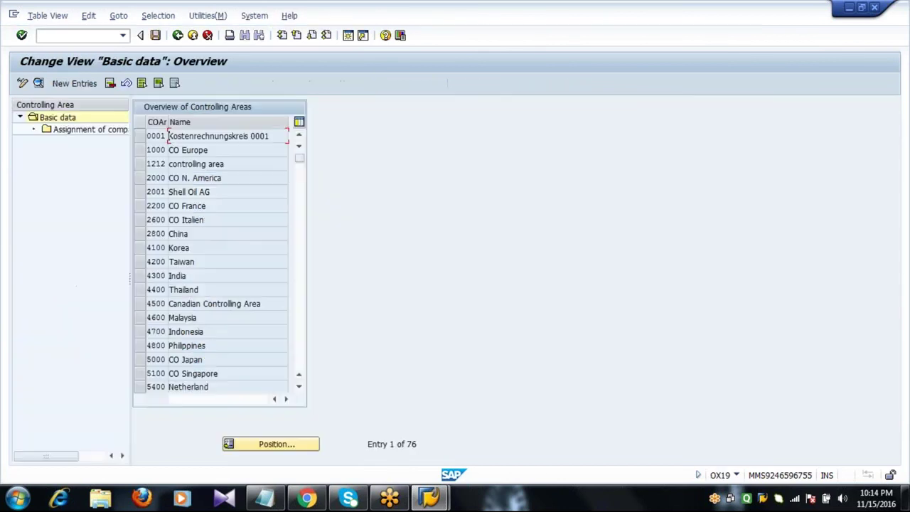
- Select controlling area 2001 Shell Oil AG and open its Assignment of company code(s) view
click(140, 192)
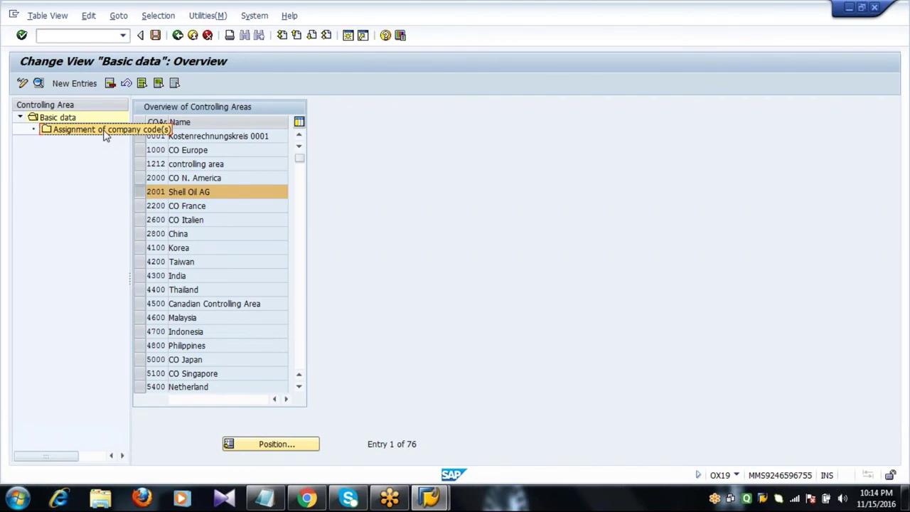
double_click(104, 134)
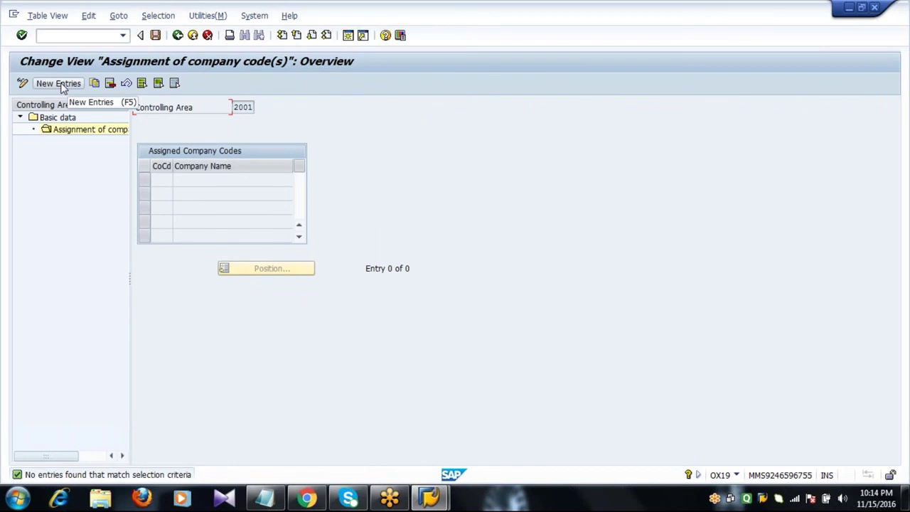
- Add company code 2001 (Shell Oil AG) as an assignment and save it under the customizing request
click(61, 84)
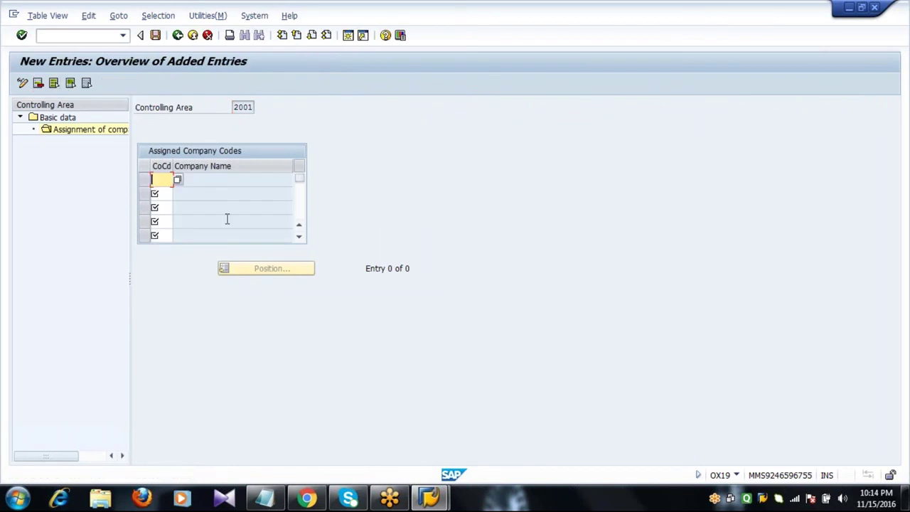
text(2001)
key(Return)
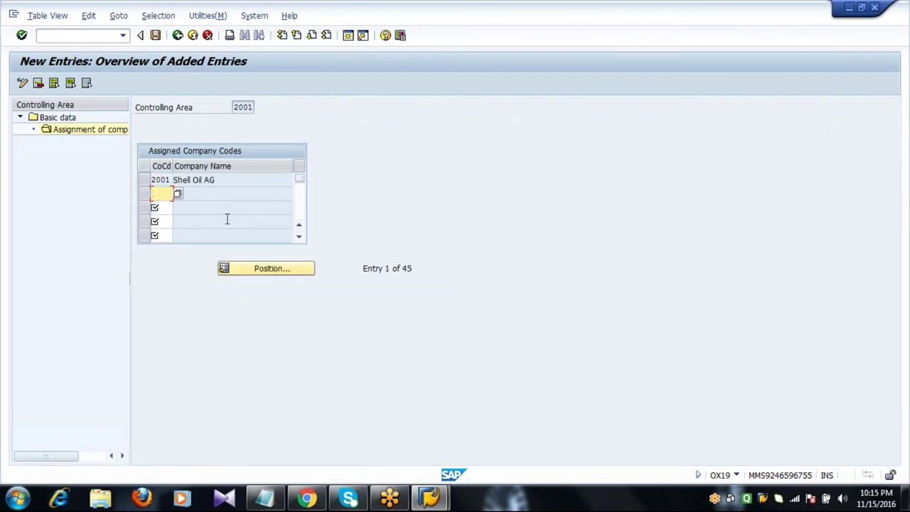
click(155, 35)
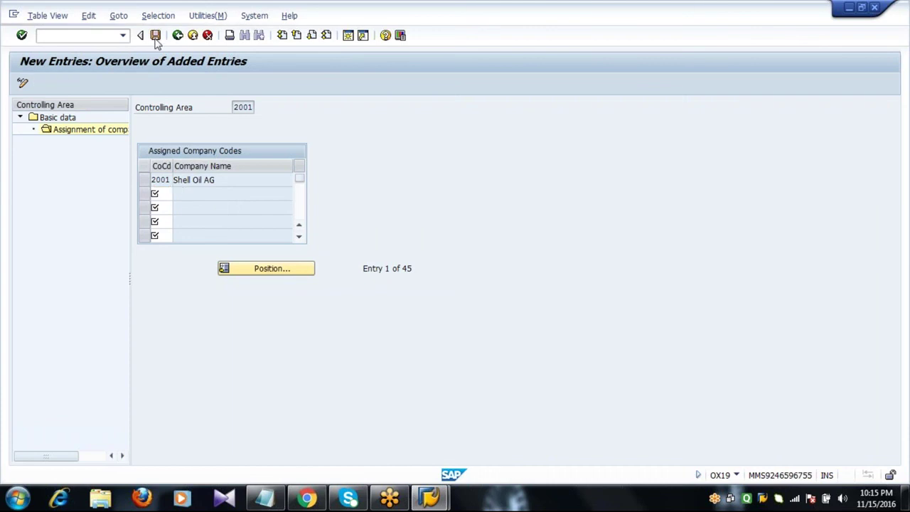
click(196, 226)
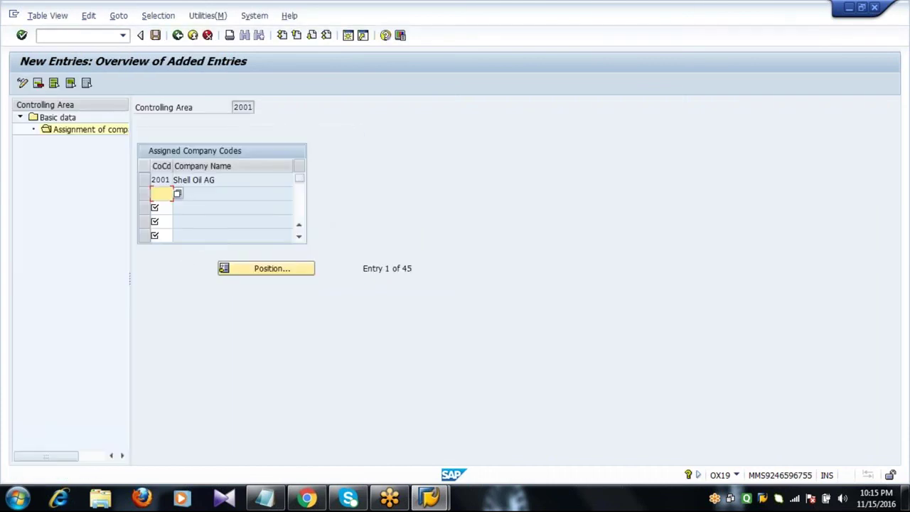
- Return to the IMG tree, collapsing Assignment and selecting the Definition and Assignment branches
click(178, 36)
click(177, 35)
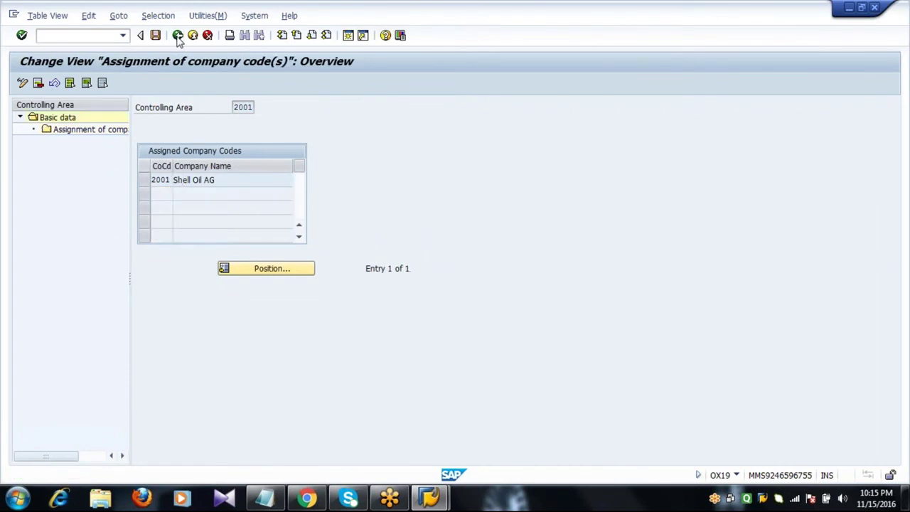
click(178, 36)
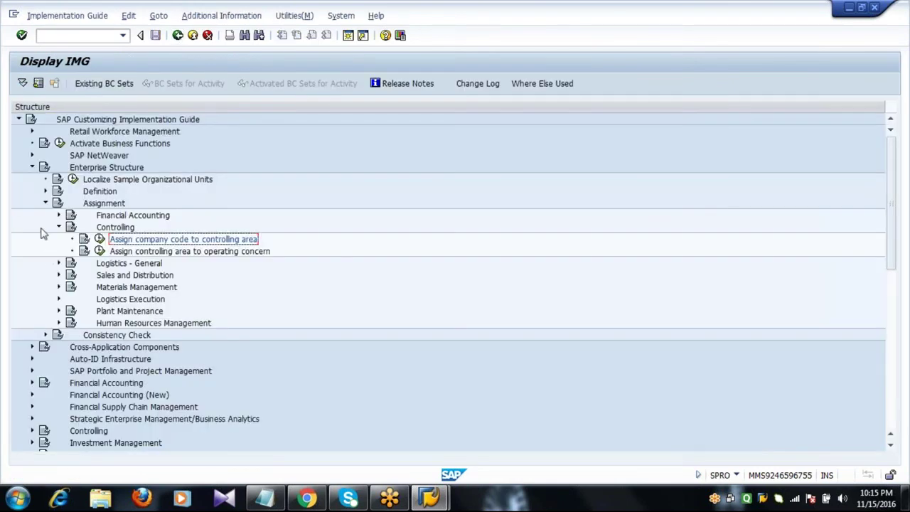
click(46, 203)
click(104, 192)
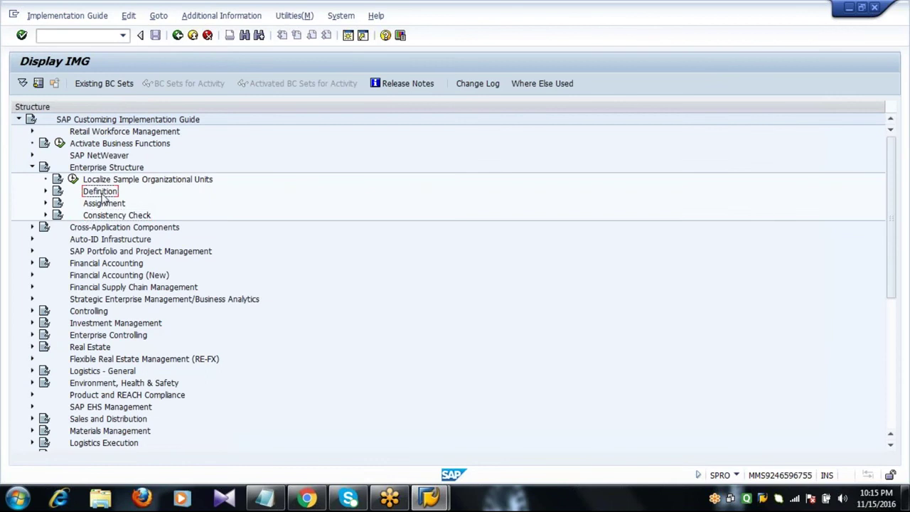
click(103, 204)
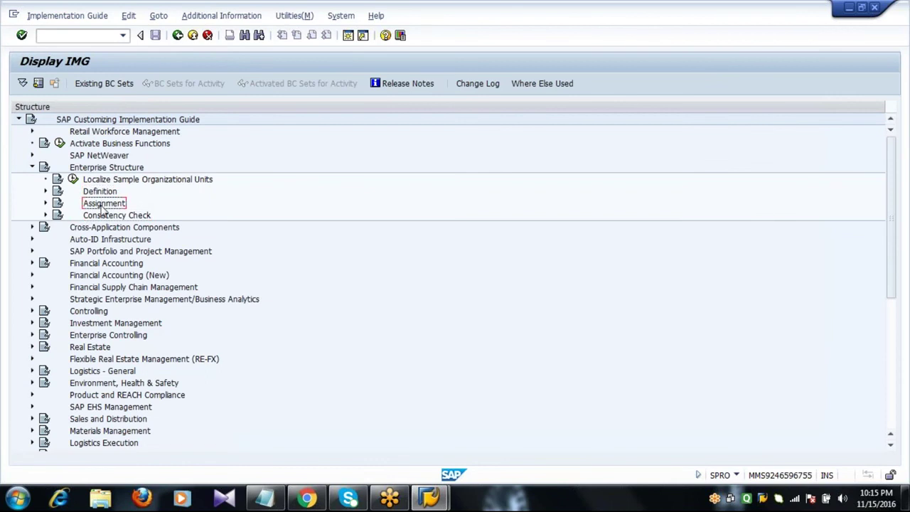